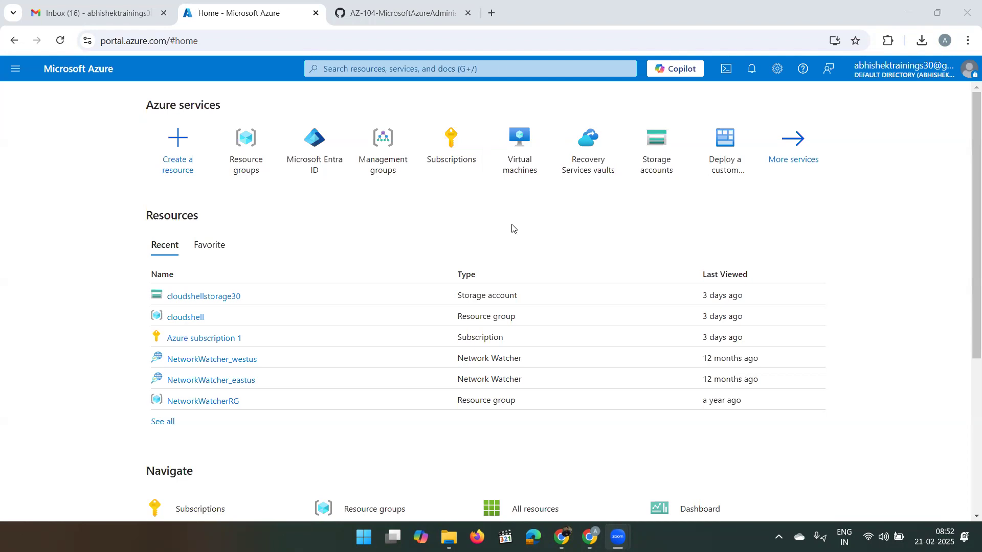
- Search the portal for 'deploy' and open the Deploy a custom template service
mouse_move(442, 174)
click(462, 70)
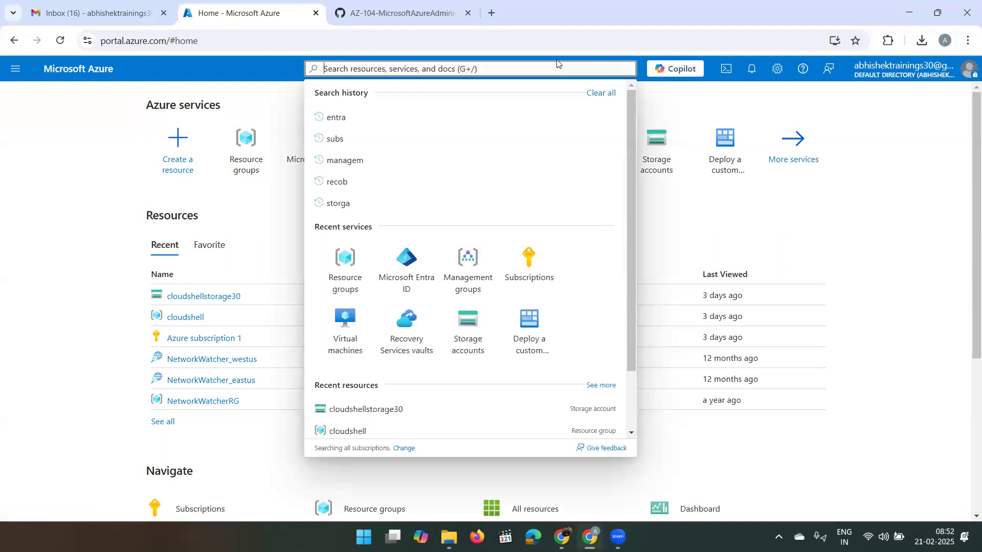
click(458, 66)
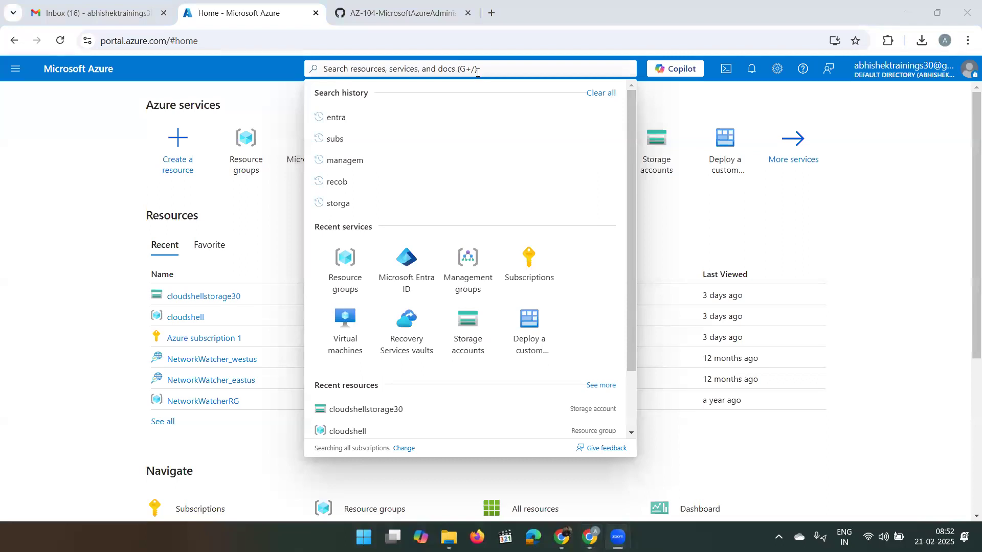
click(478, 72)
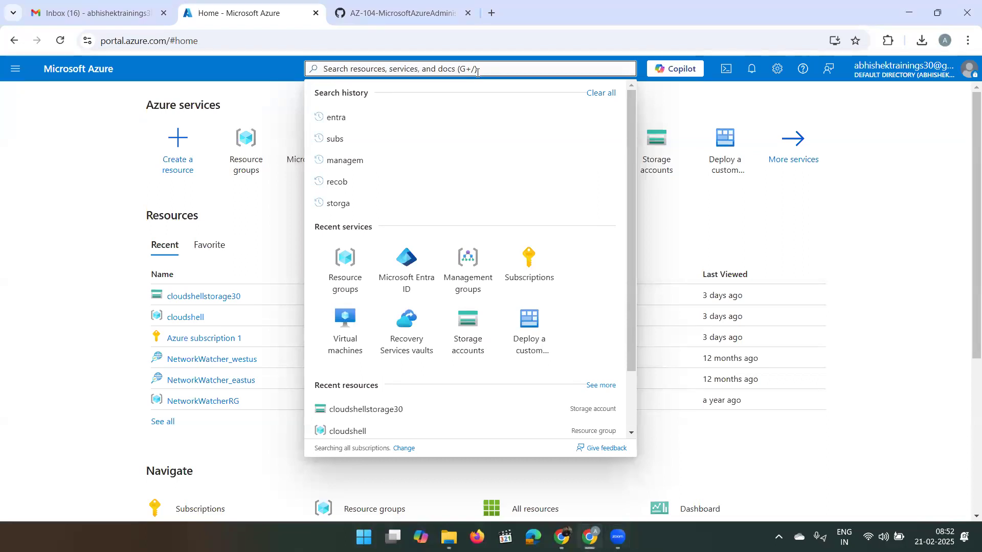
text(deploy)
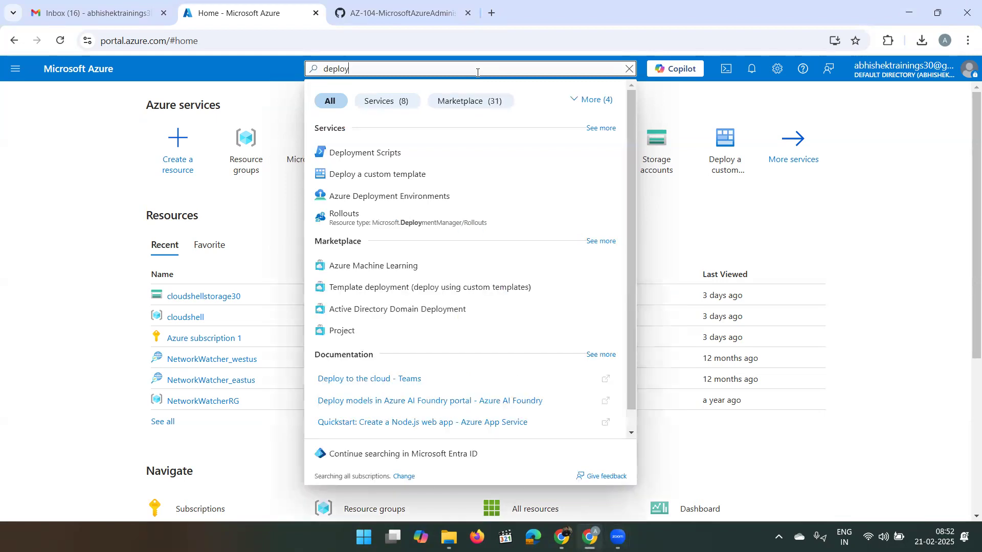
click(408, 182)
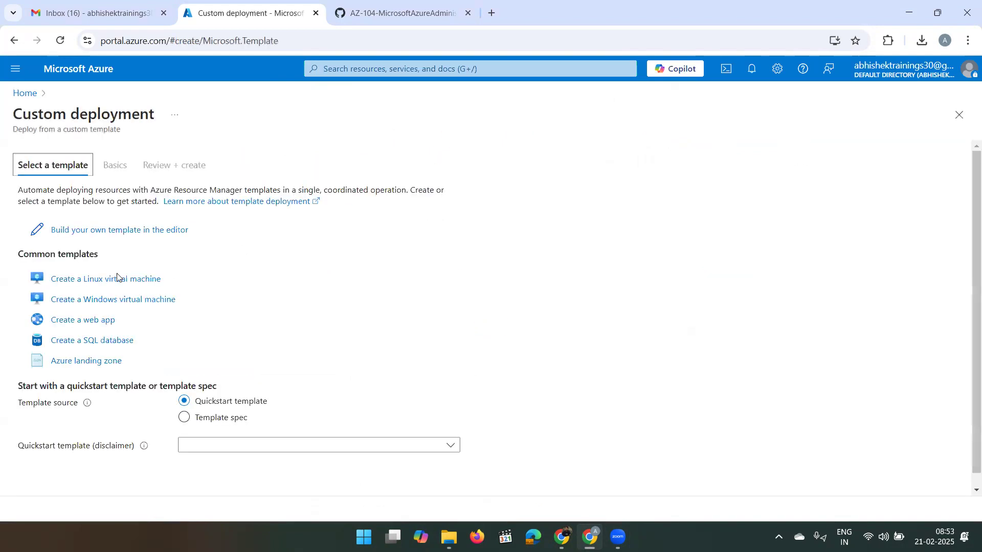
- Load az104-11-vm-template (2).json from Downloads into the build-your-own template editor
click(142, 232)
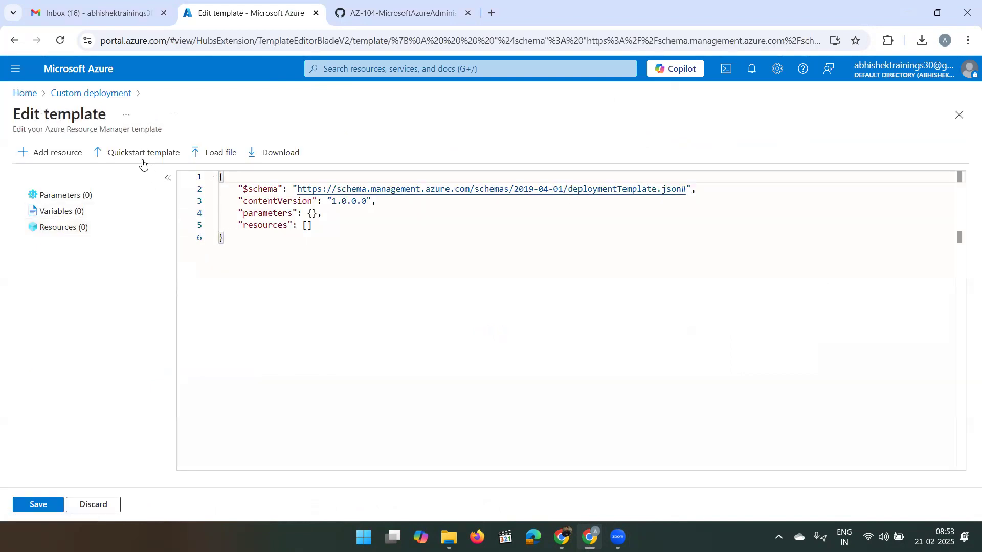
click(203, 154)
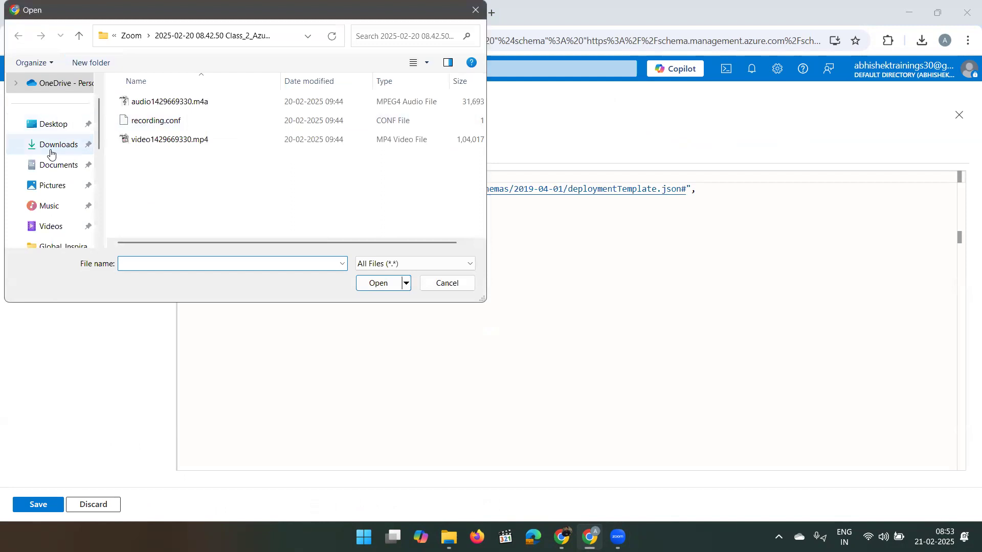
click(51, 153)
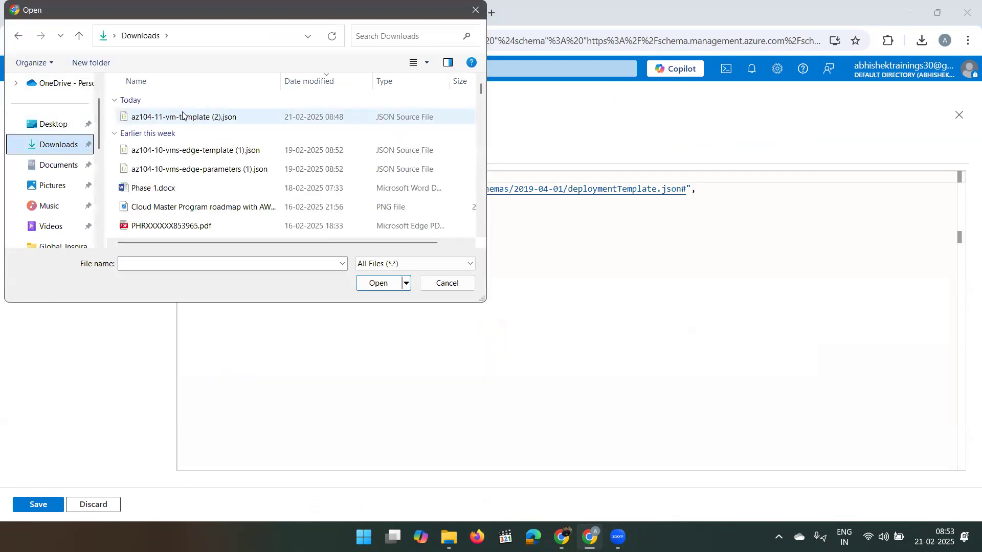
click(183, 116)
click(399, 283)
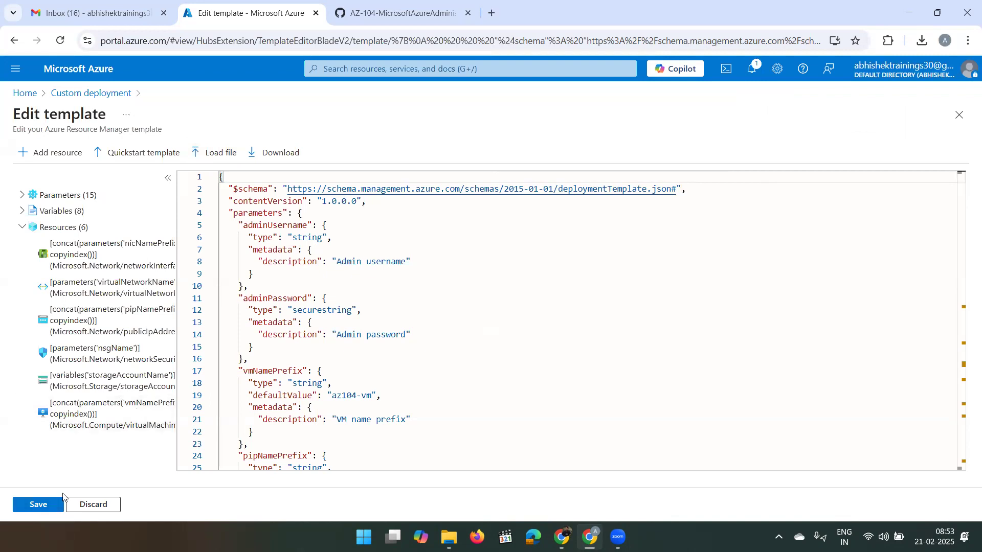
- Save the template and create the new resource group az104-rg11
click(41, 505)
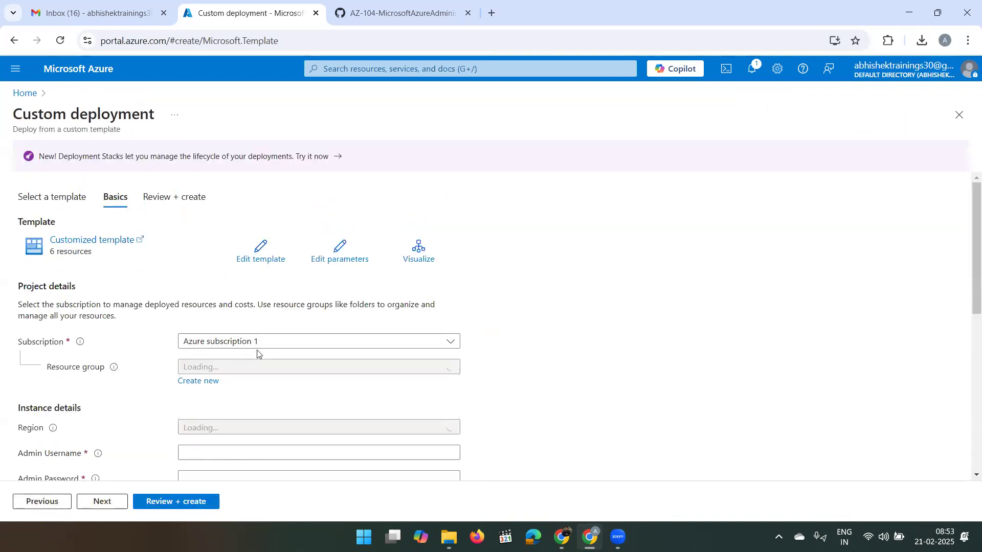
click(213, 382)
text(az)
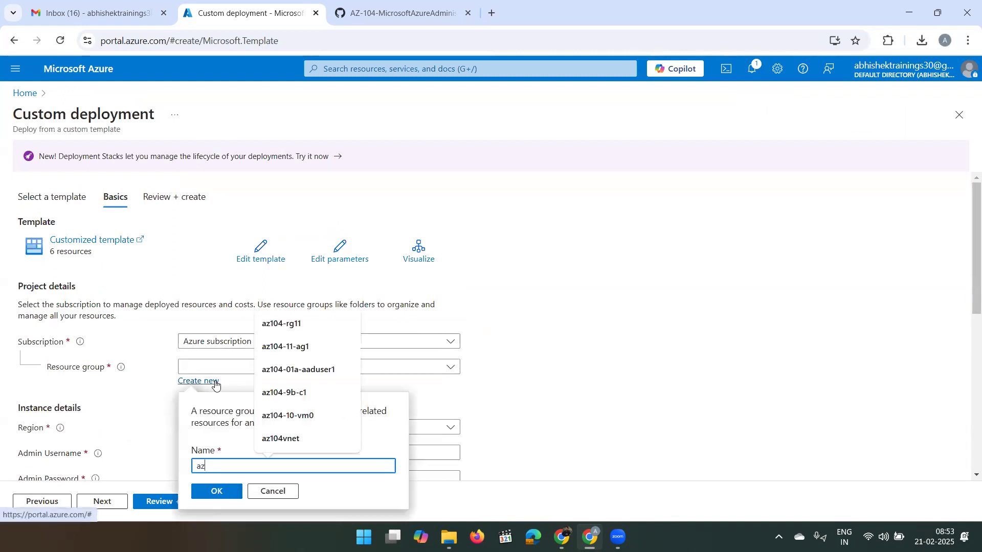
text(104-rg11)
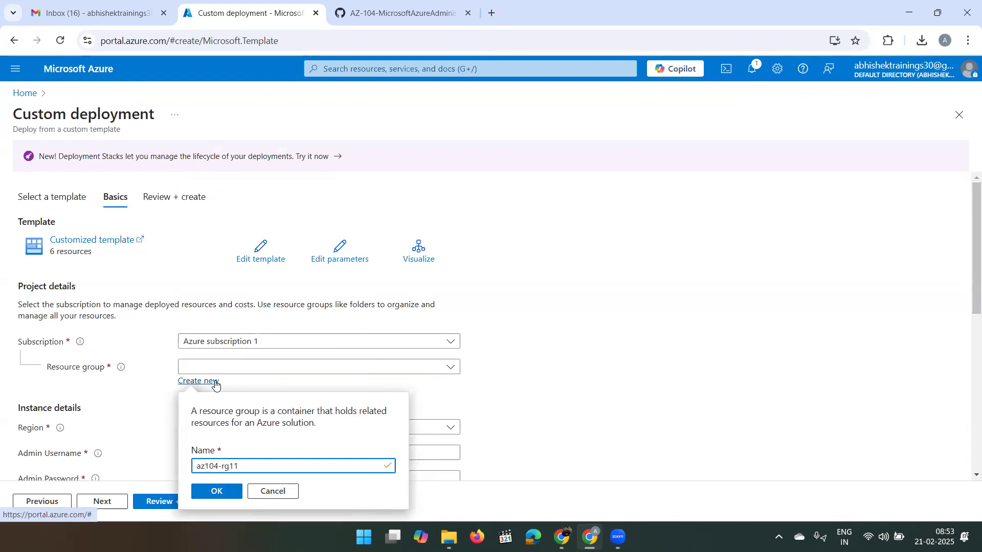
click(217, 491)
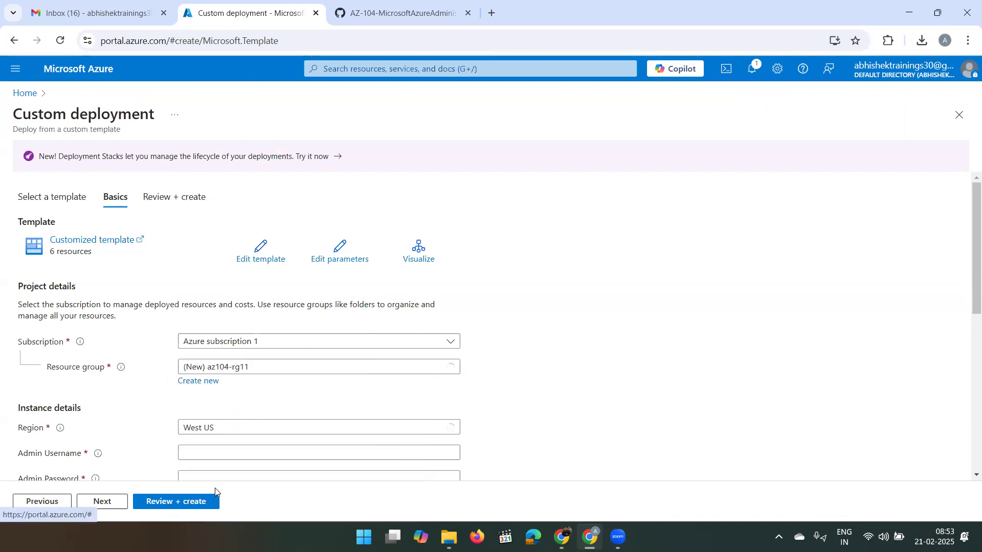
- Set the region to East US, admin username localadmin, and enter the admin password
scroll(336, 387, down, 1)
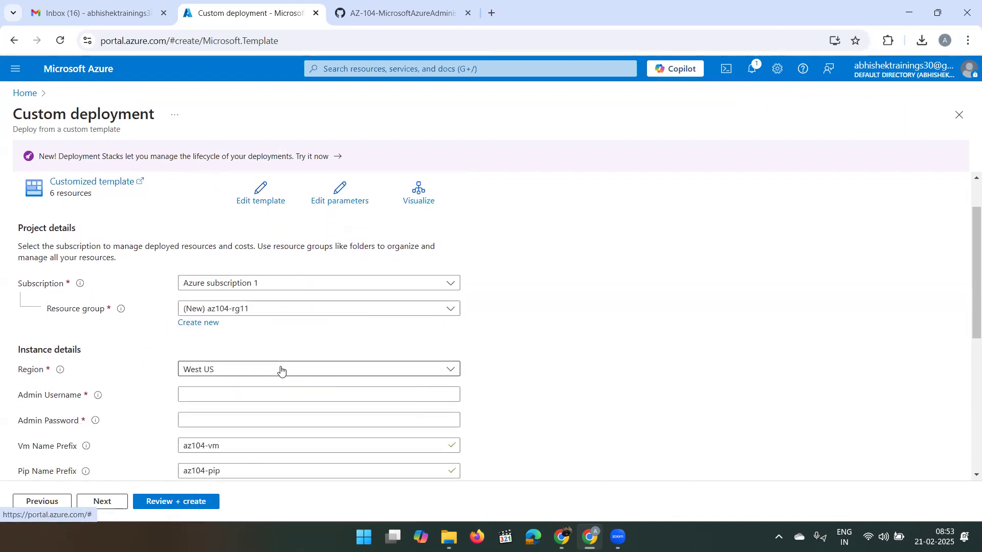
click(280, 369)
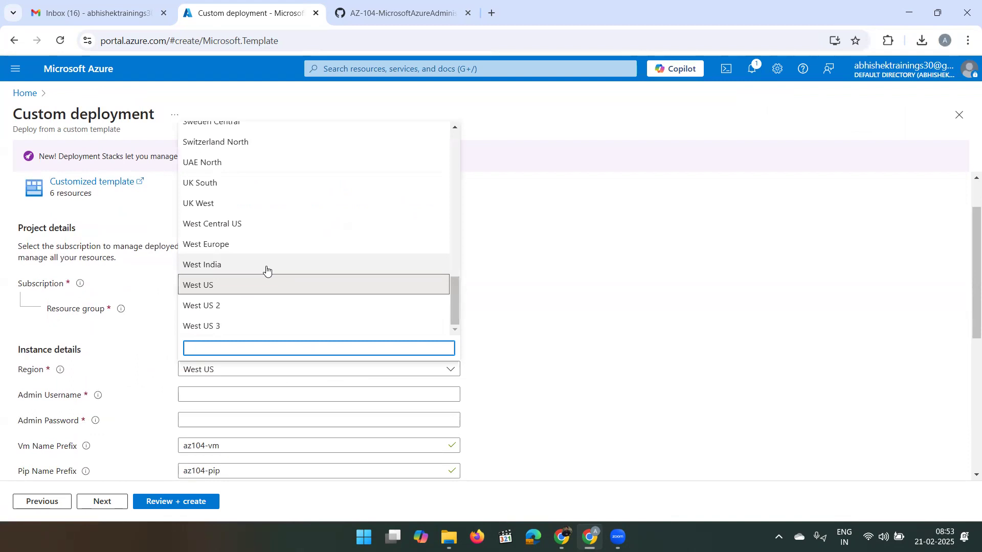
text(east)
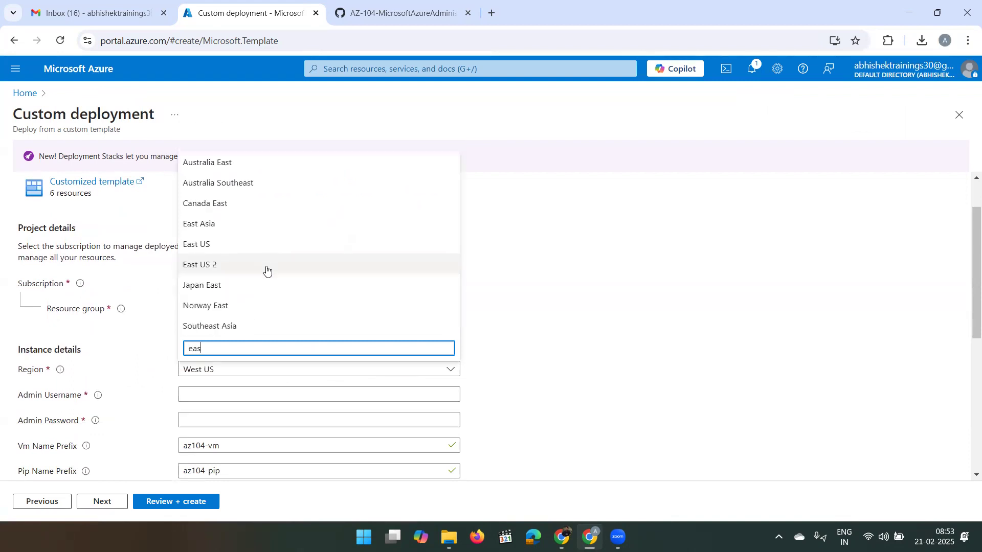
click(231, 248)
click(227, 395)
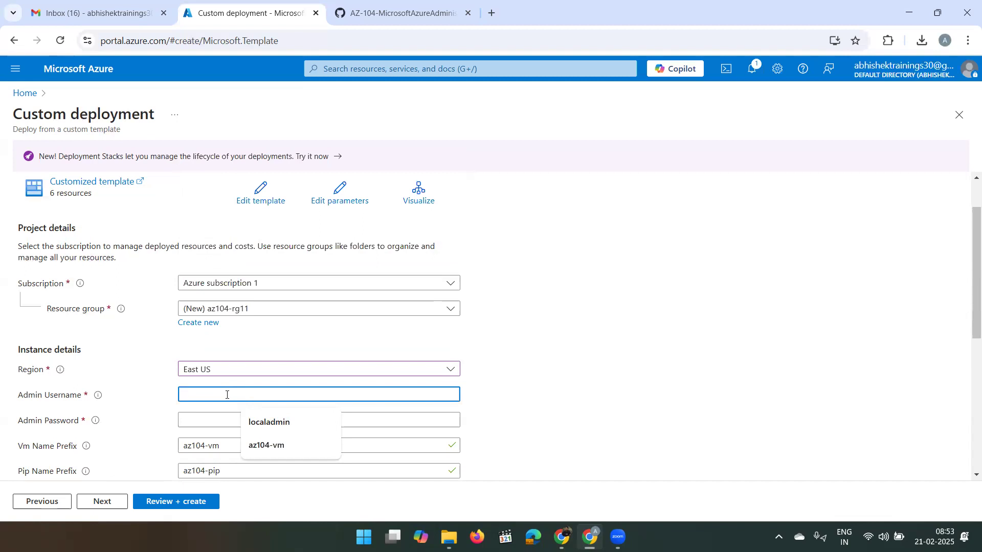
text(loca)
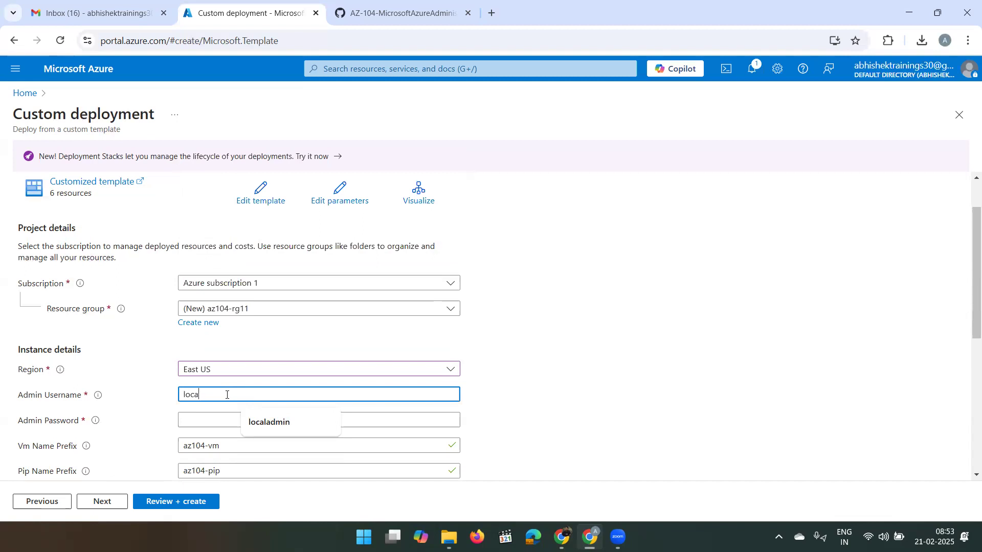
text(ladmin)
click(224, 416)
text(•••••••••••)
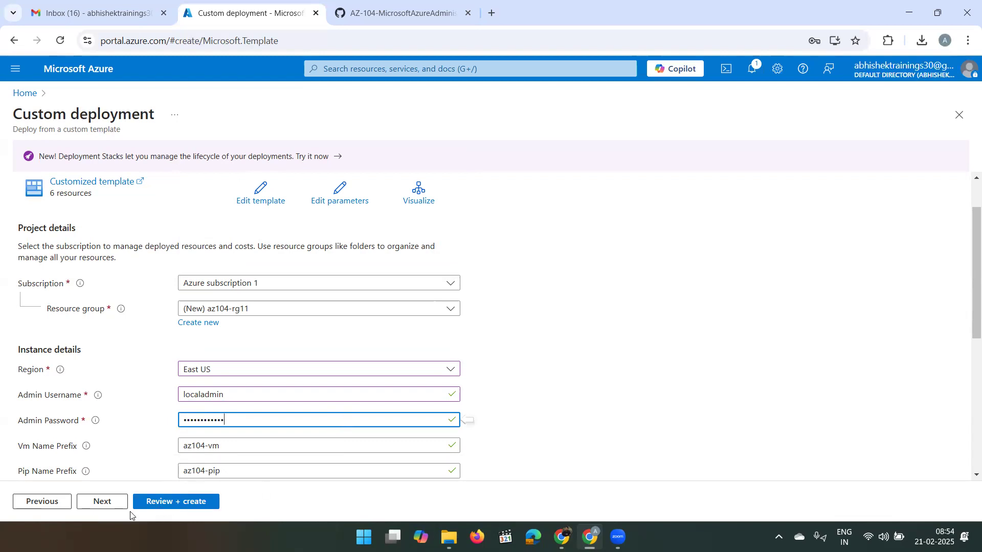
scroll(225, 446, down, 6)
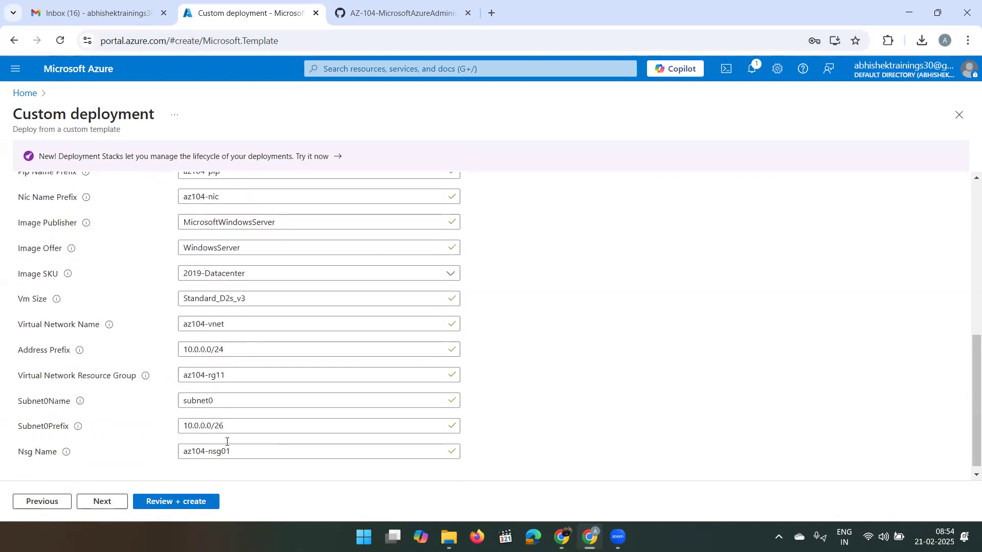
- Run Review + create validation, then create the six-resource deployment
click(161, 507)
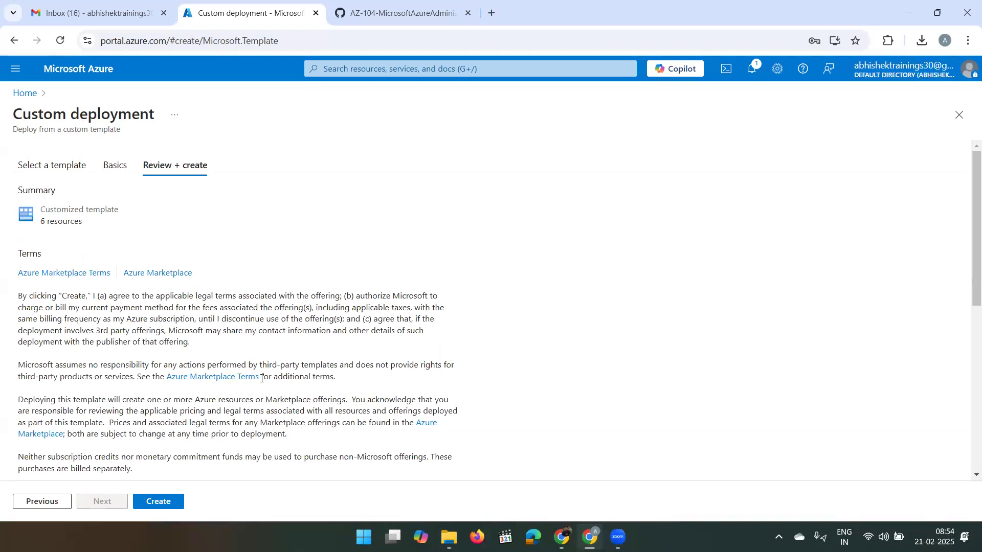
click(151, 505)
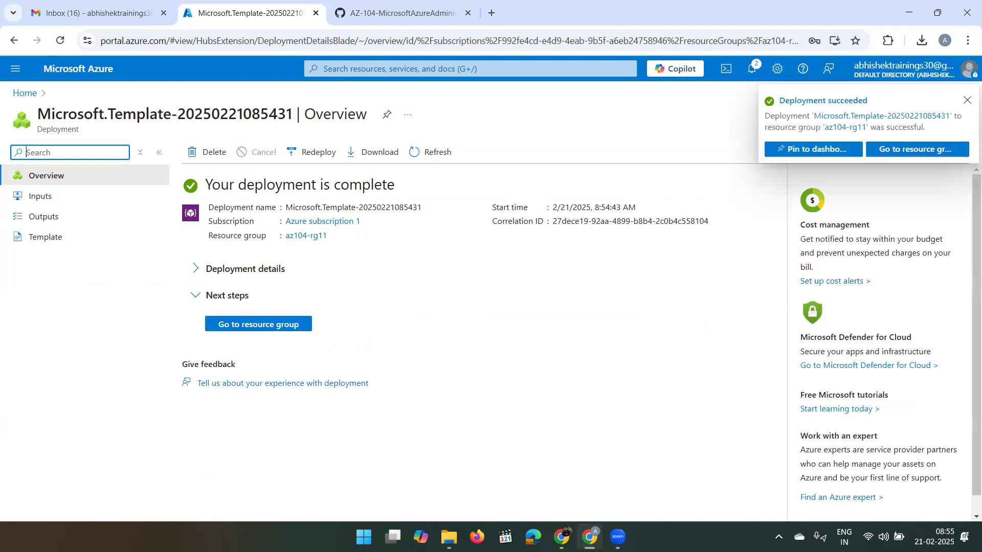
- Go to the az104-rg11 resource group from the completed deployment page
click(226, 330)
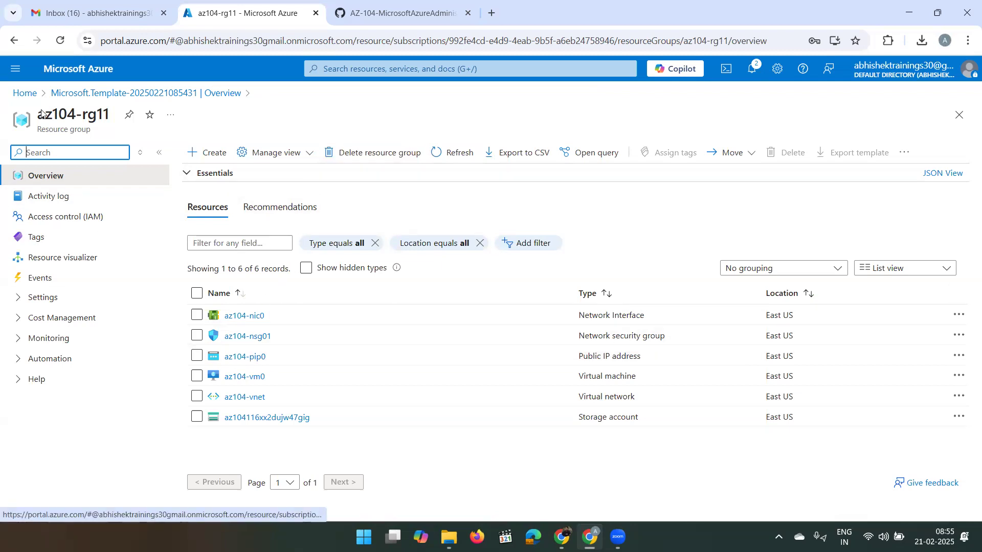
- Return to the portal Home page via the breadcrumb and start a service search
click(24, 93)
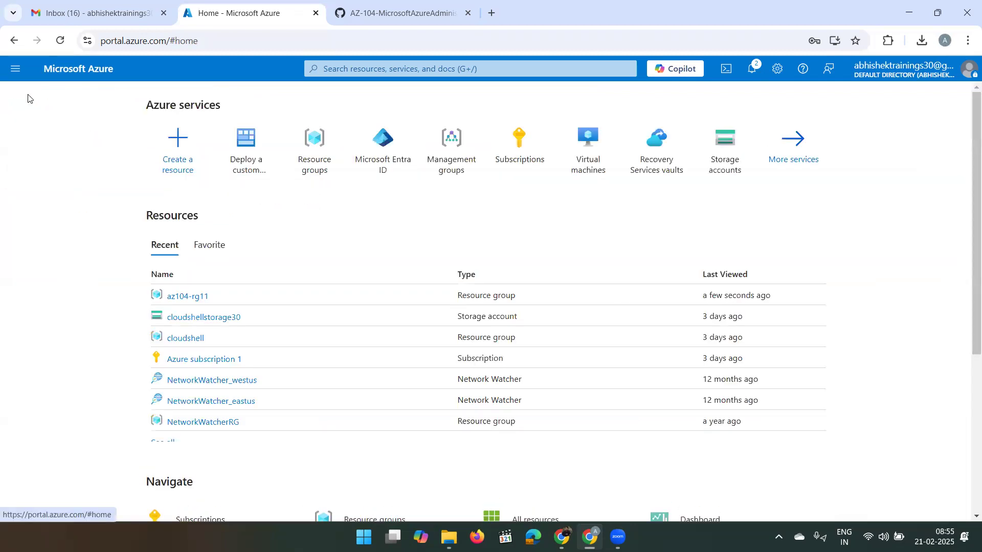
click(425, 70)
- Search for 'montor' and open the Monitor service from the results
text(montor)
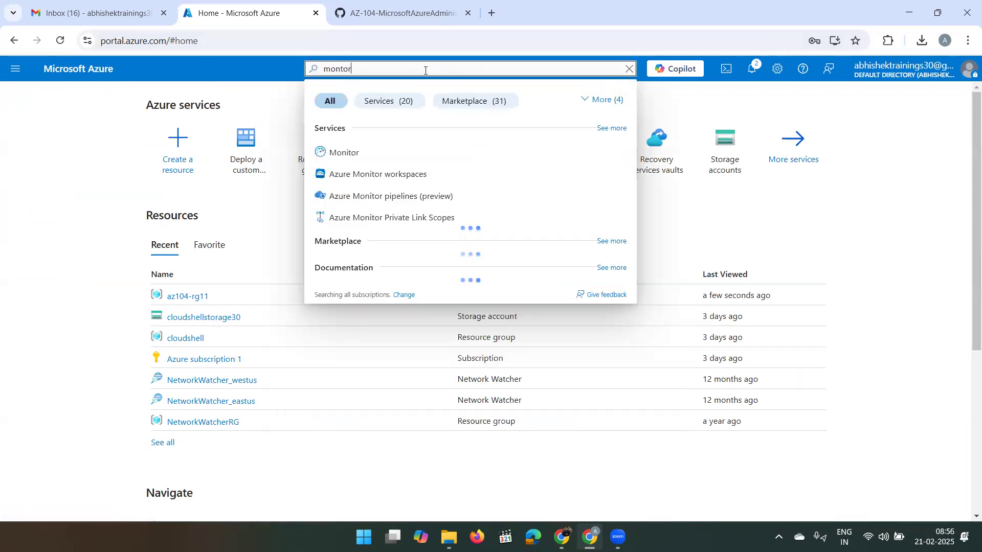
click(357, 155)
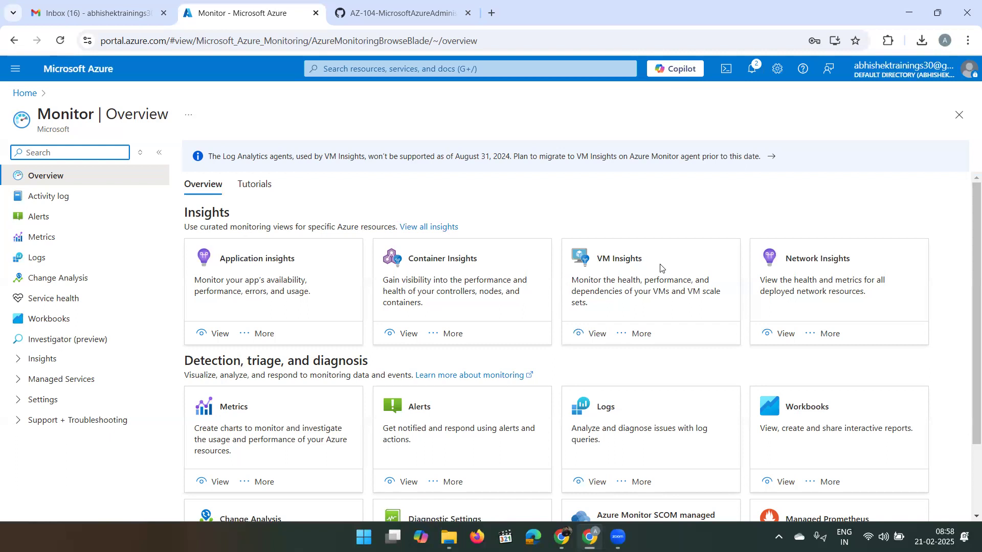
- Open VM insights, go to Configure Insights, and enable az104-vm0 from the Not monitored list
click(597, 333)
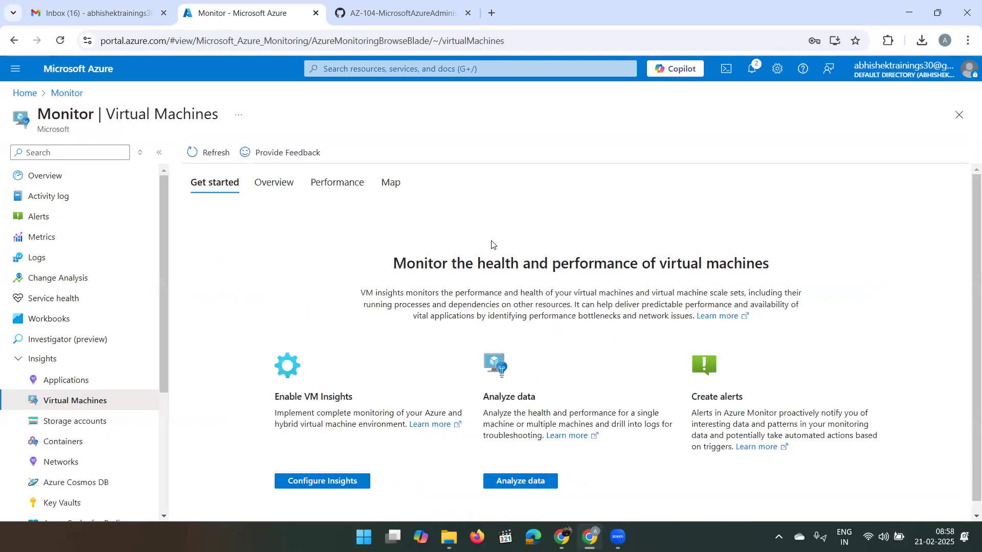
scroll(492, 244, down, 1)
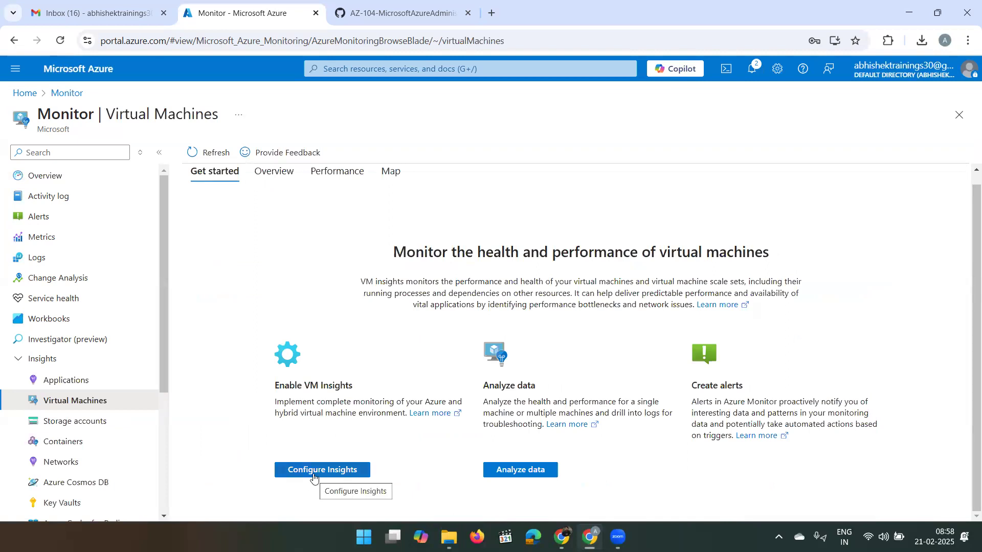
click(329, 471)
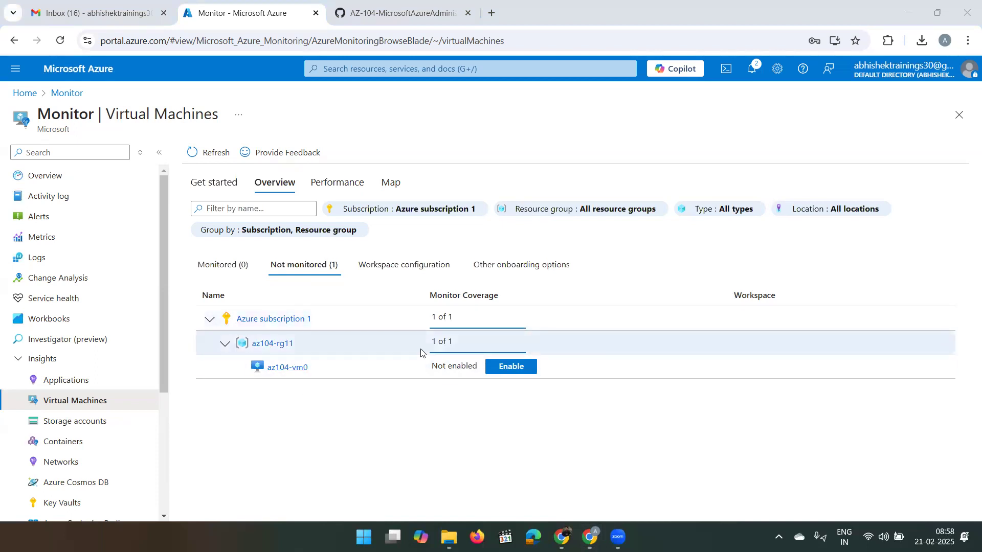
click(503, 367)
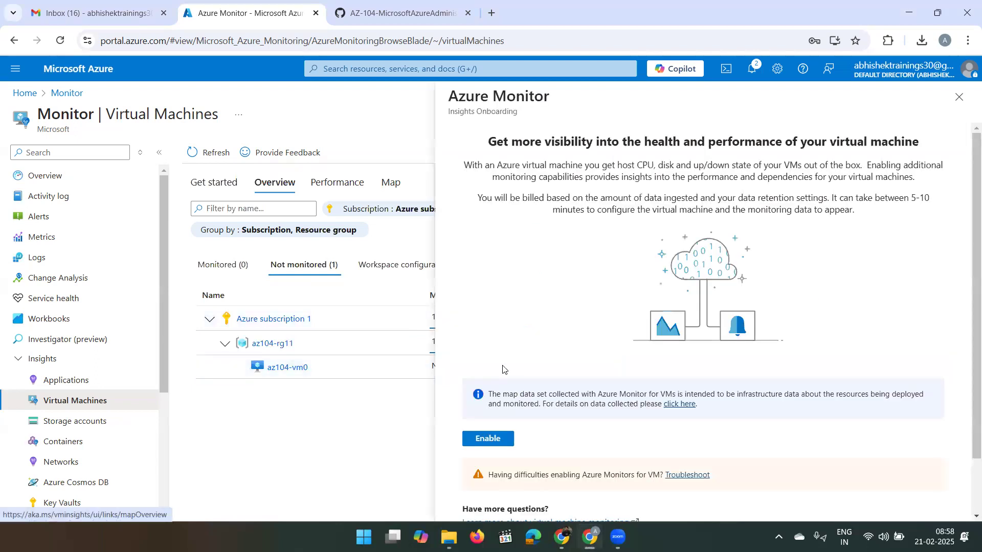
- Enable VM insights on az104-vm0 with the default data collection rule and check notifications for success
click(479, 441)
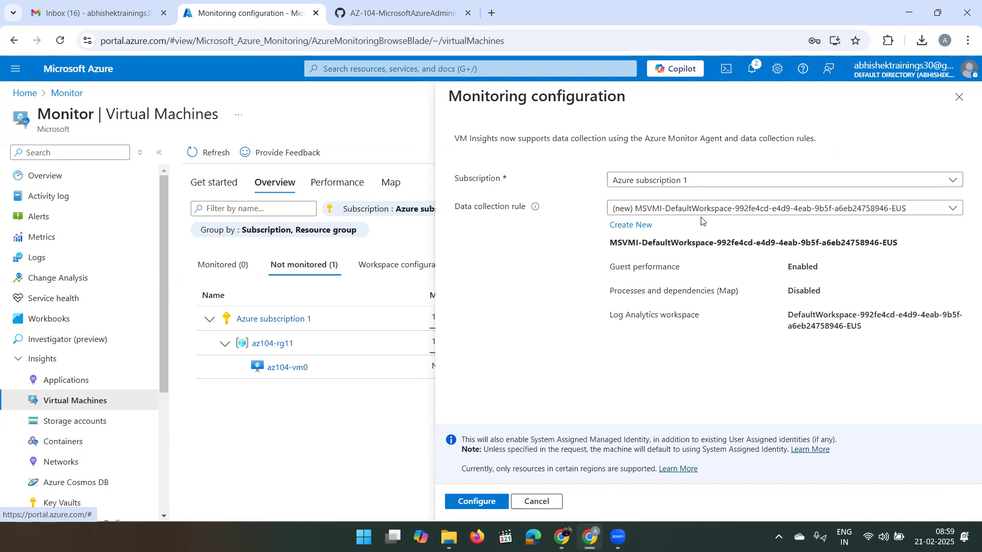
click(461, 502)
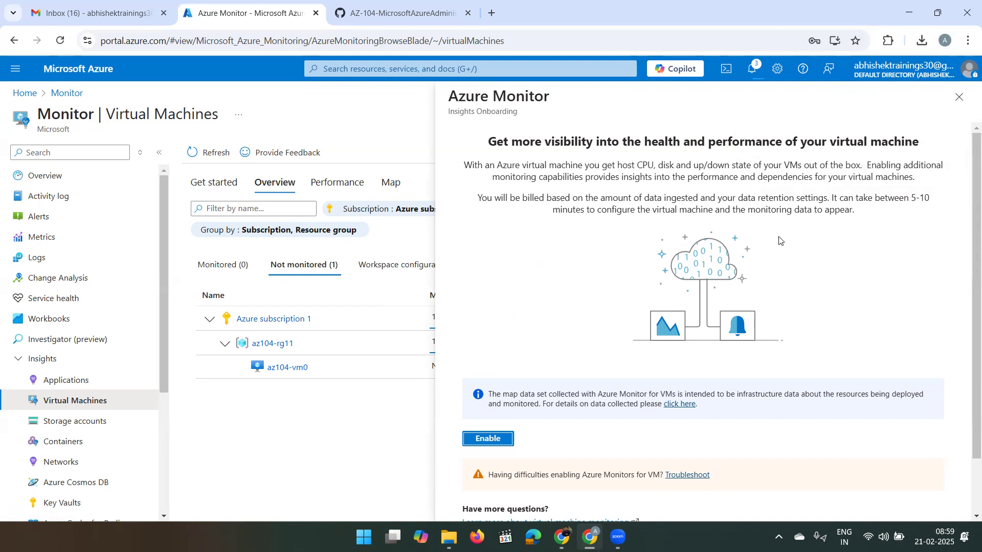
click(755, 73)
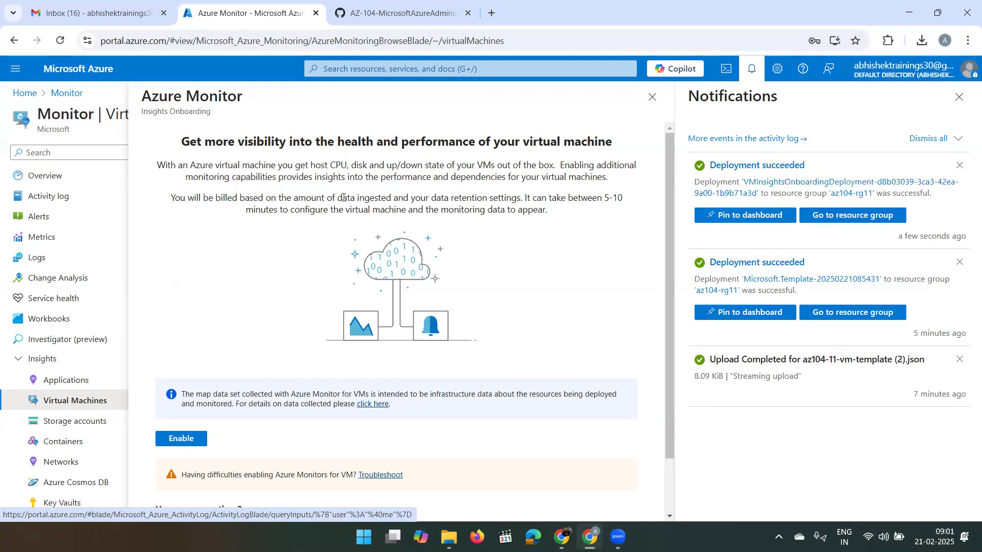
- Go back to the Monitor overview, close notifications, and open Alerts showing 0 alerts
click(53, 181)
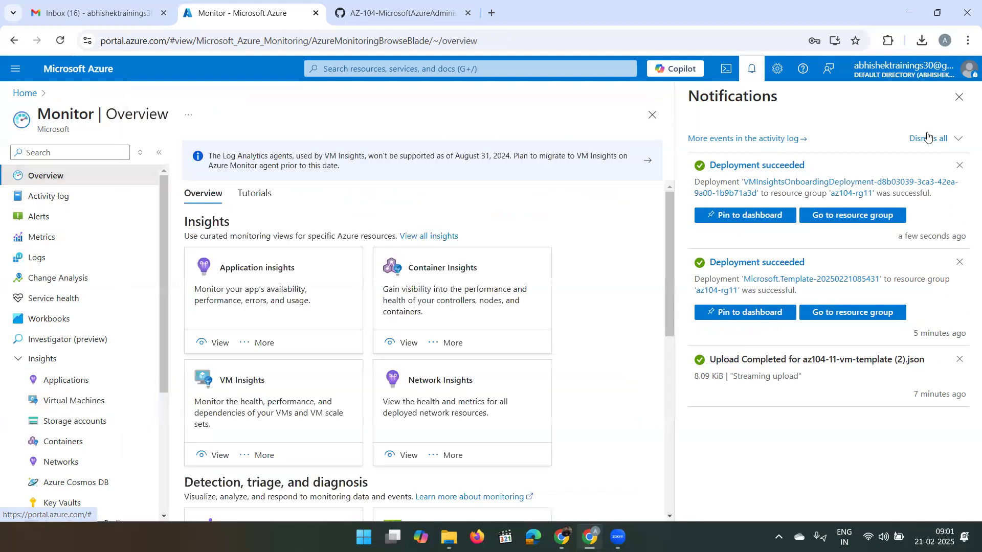
click(757, 78)
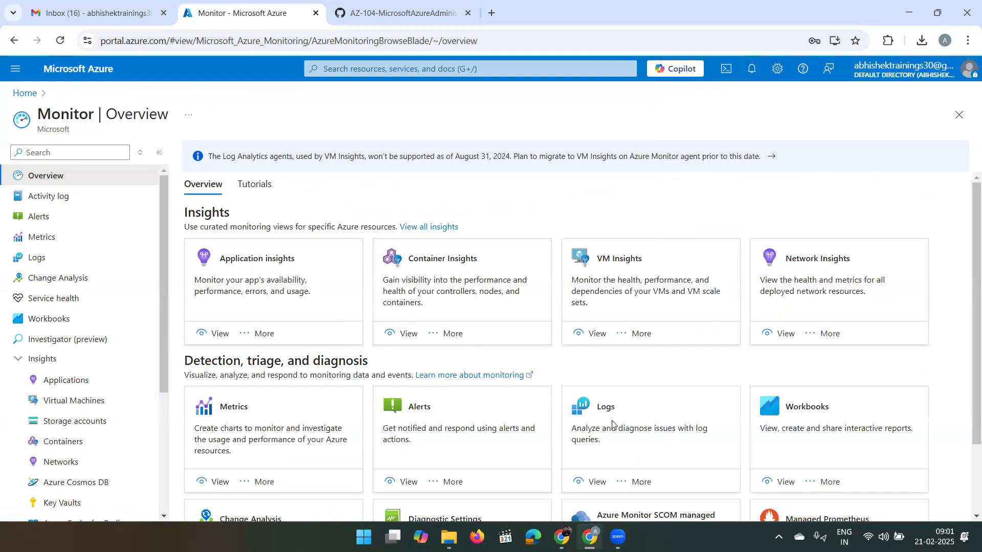
click(404, 482)
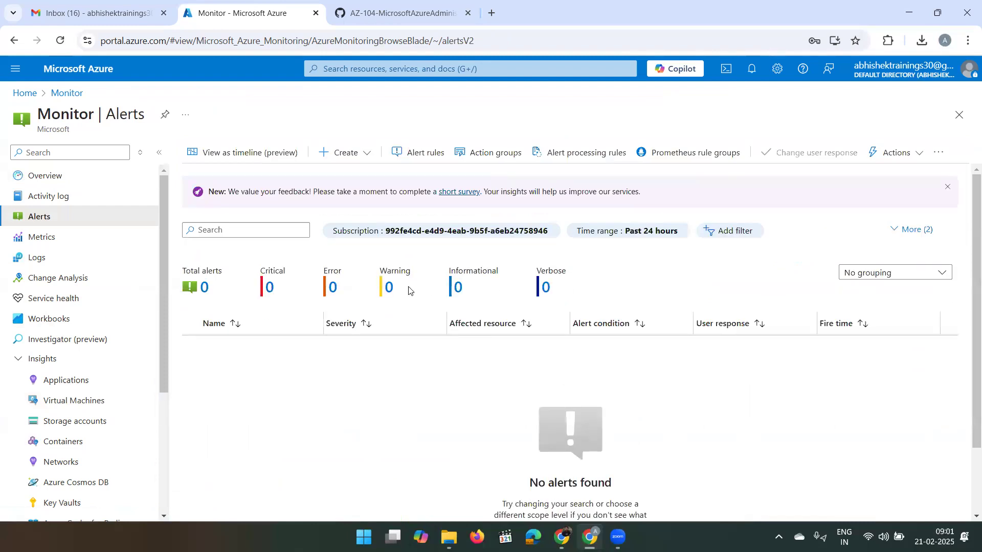
- Start a new alert rule scoped to the az104-rg11 resource group
click(353, 151)
click(353, 173)
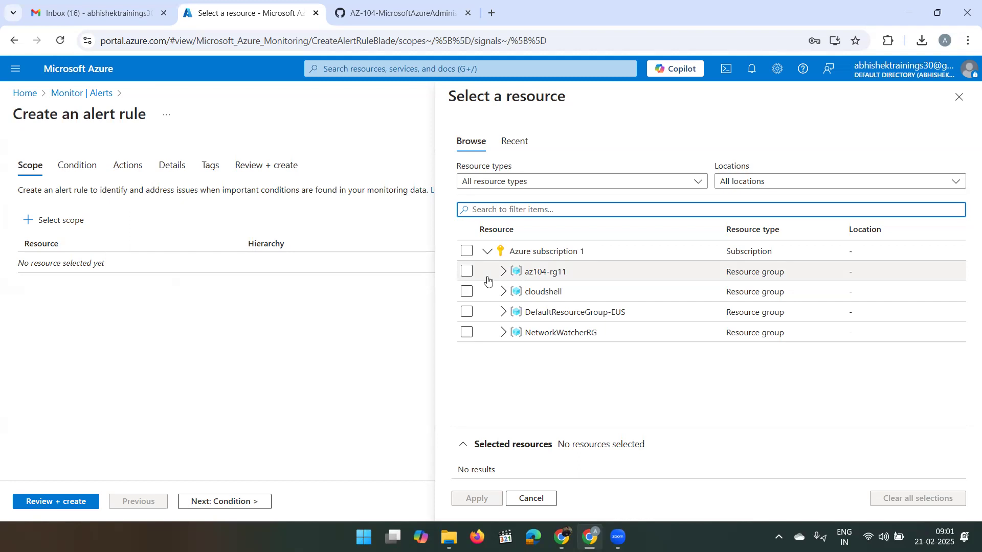
click(467, 272)
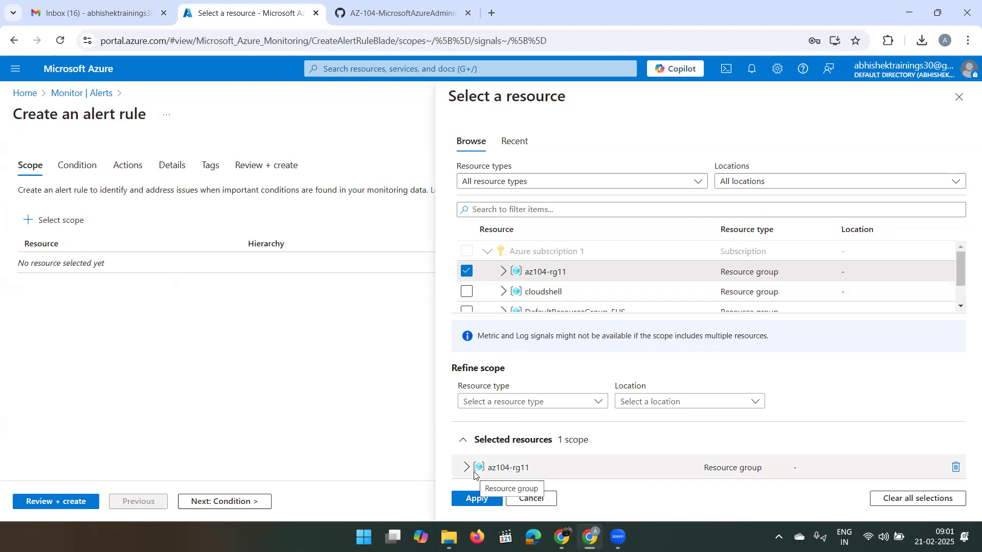
click(462, 499)
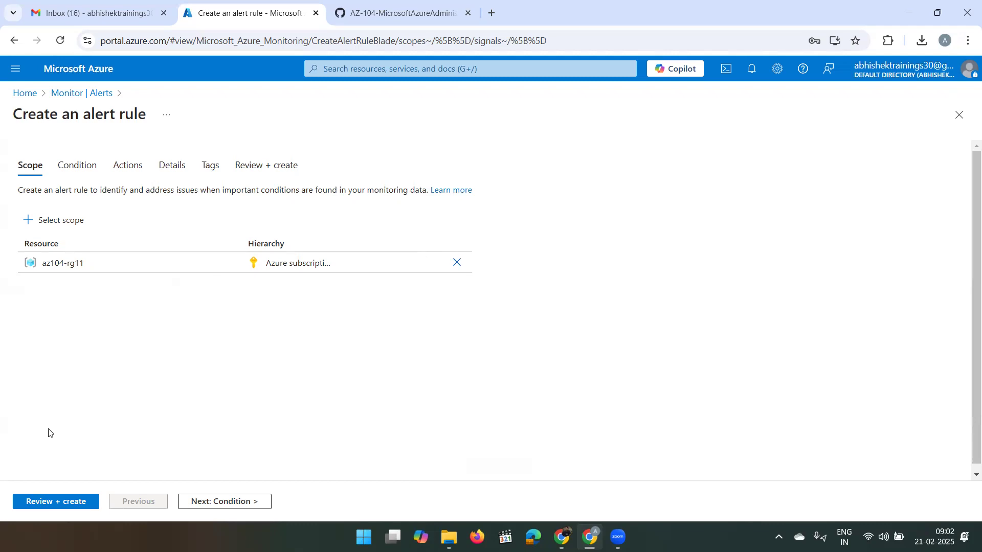
- Use the 'Delete Virtual Machine (Virtual Machines)' activity log signal as the alert condition
click(227, 503)
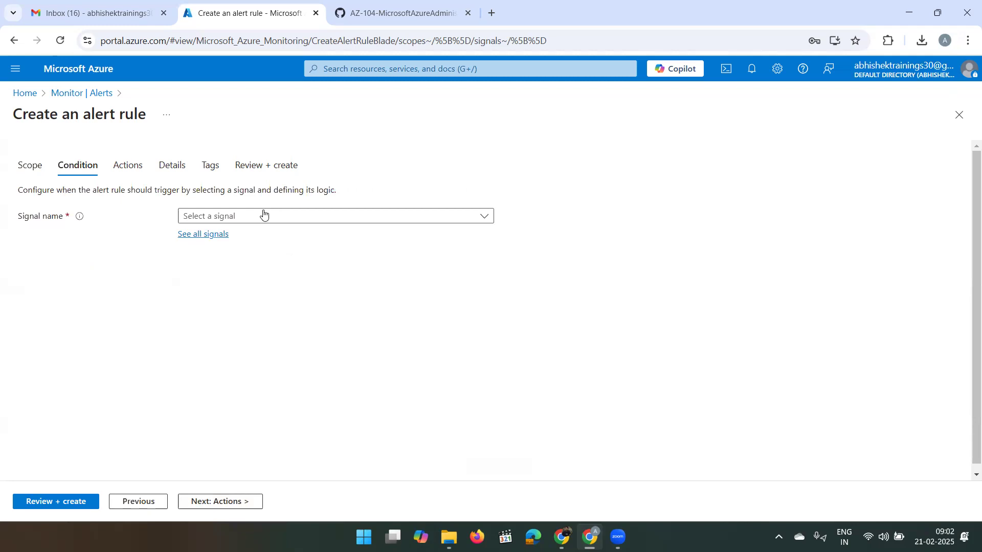
click(226, 234)
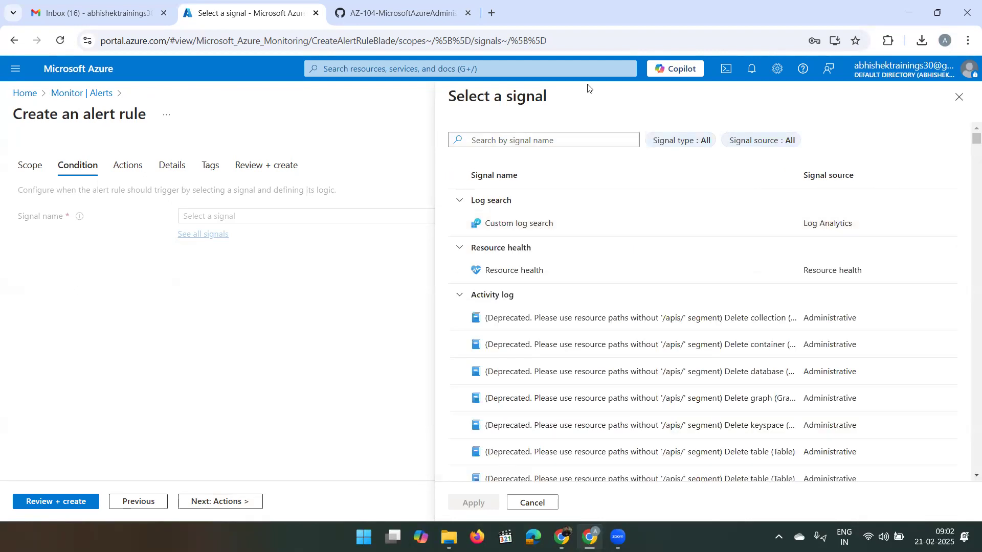
click(553, 138)
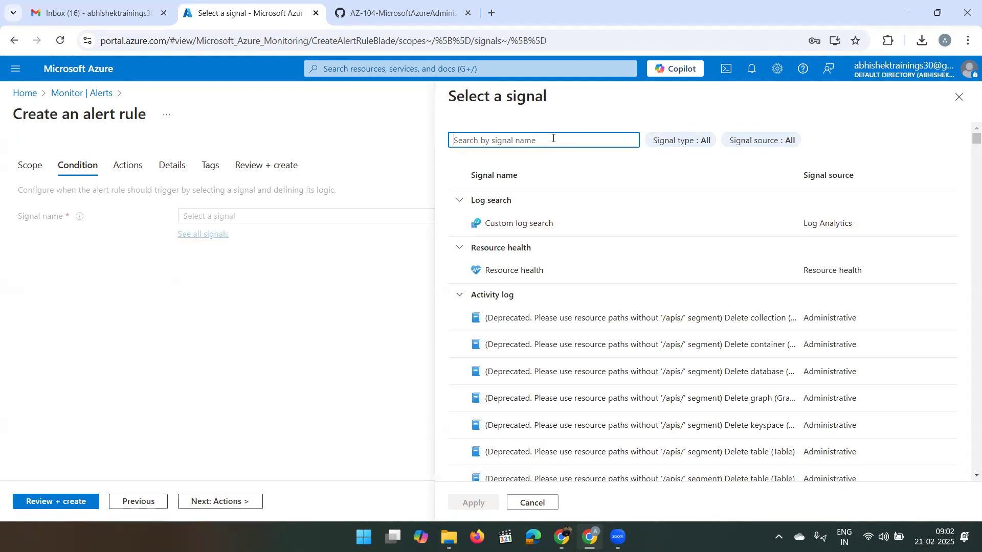
text(Delete )
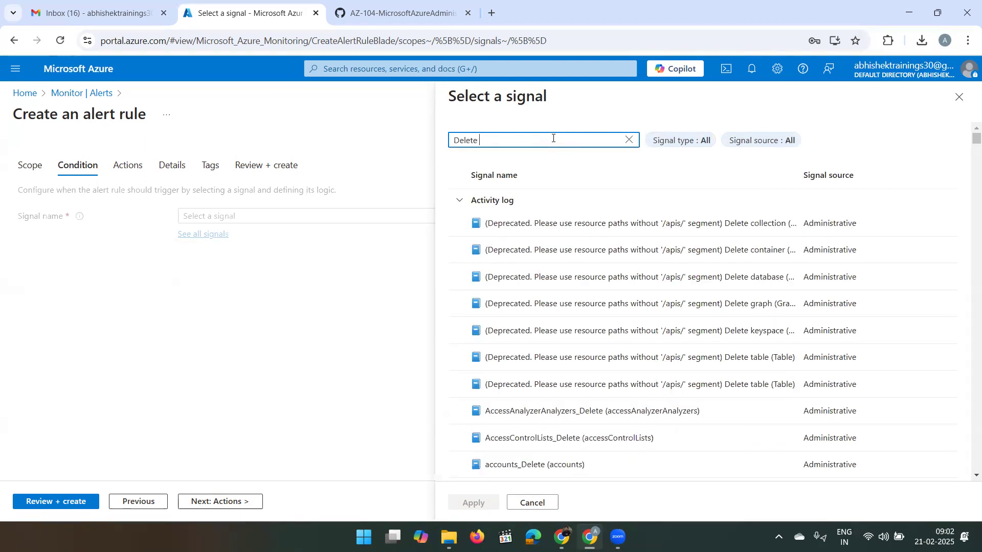
text(Virtu)
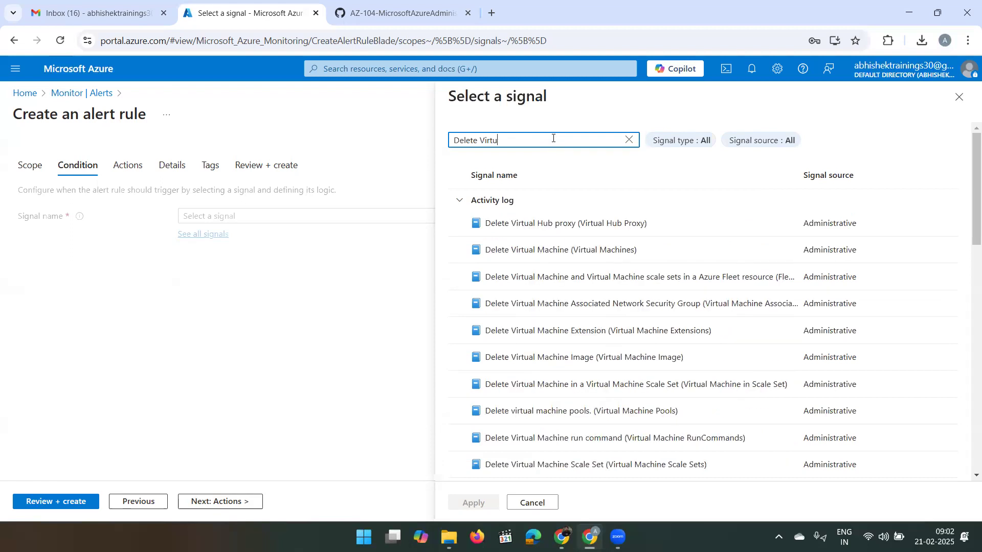
text(al Machine)
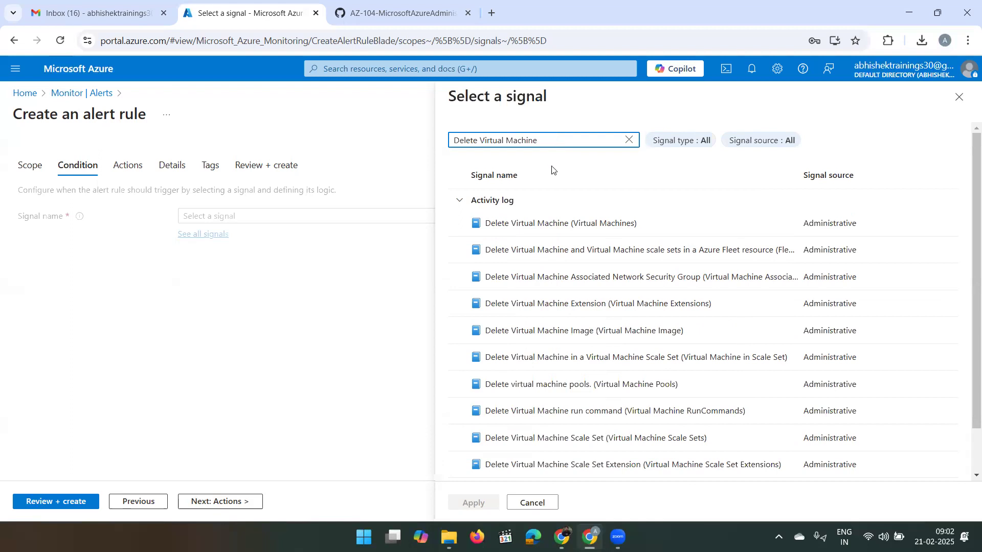
click(549, 227)
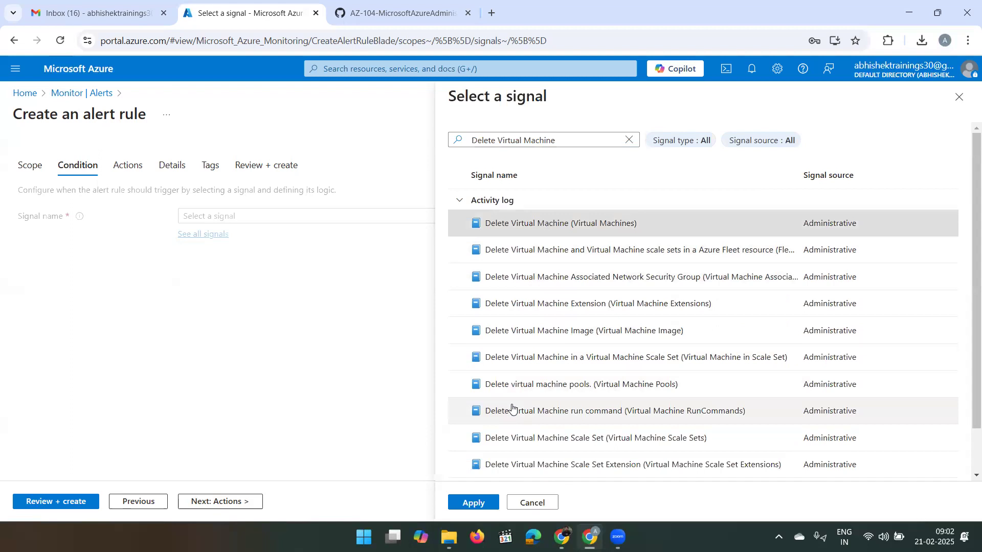
click(474, 503)
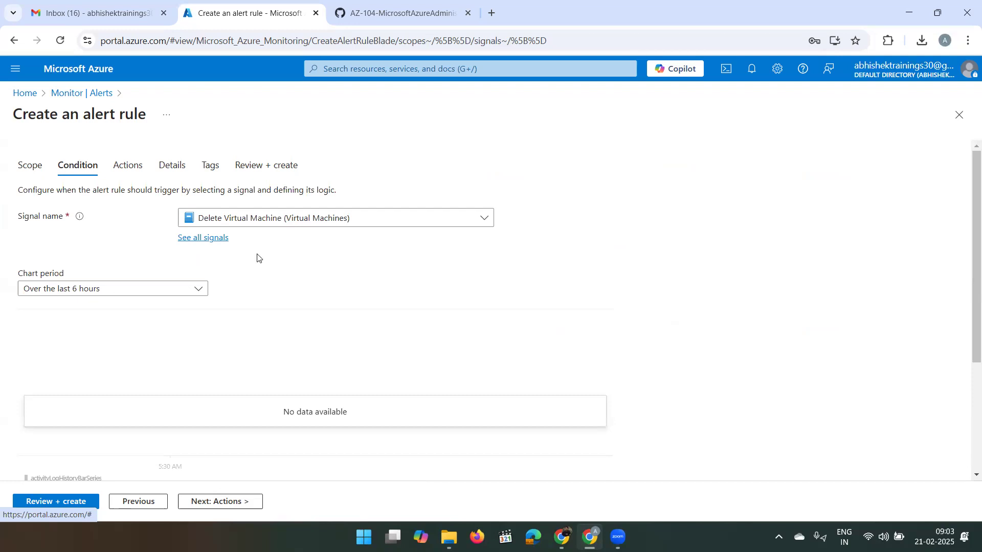
- Scroll to Alert logic and expand the Event Level choices, all still checked
scroll(287, 306, down, 3)
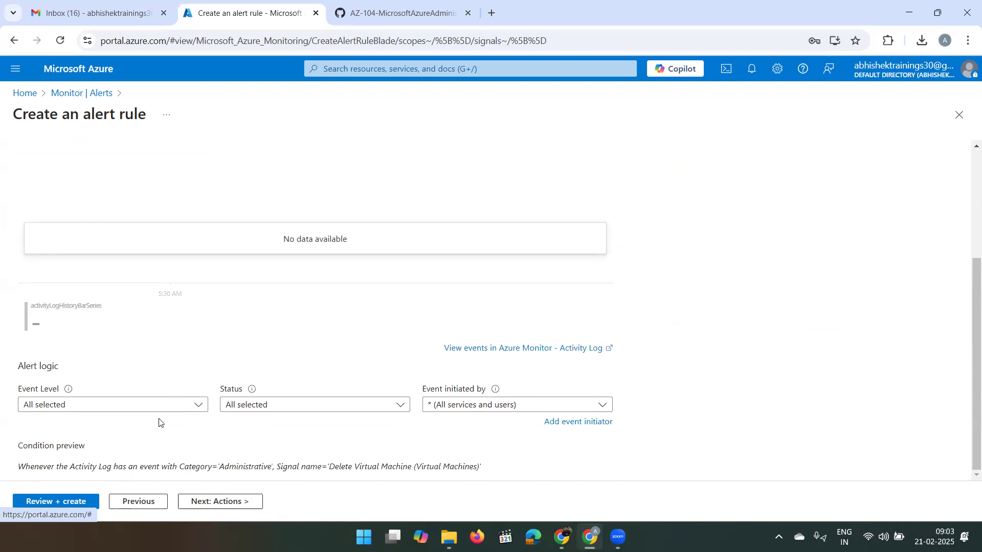
click(175, 408)
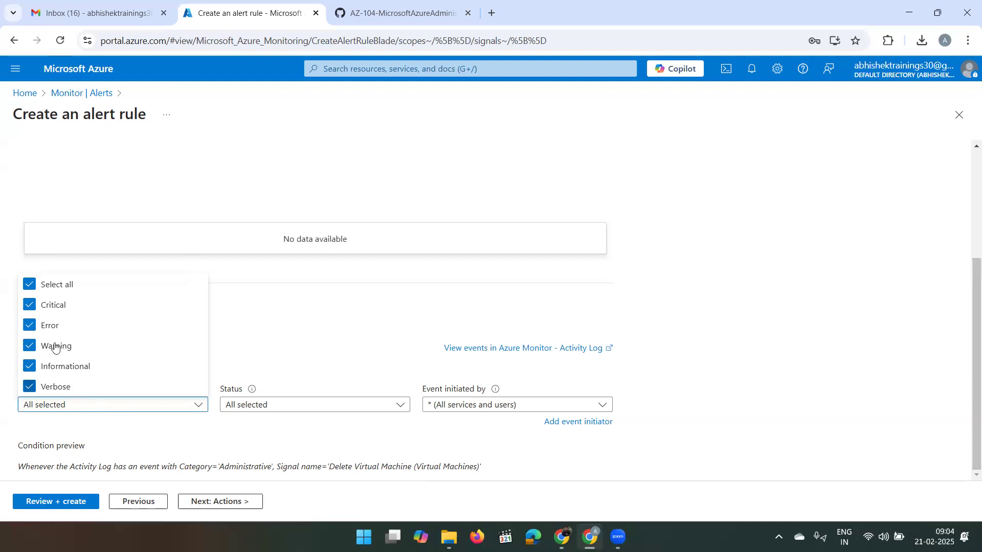
- Keep all event levels, statuses and initiators in the alert logic, then continue to Actions
click(252, 342)
click(256, 406)
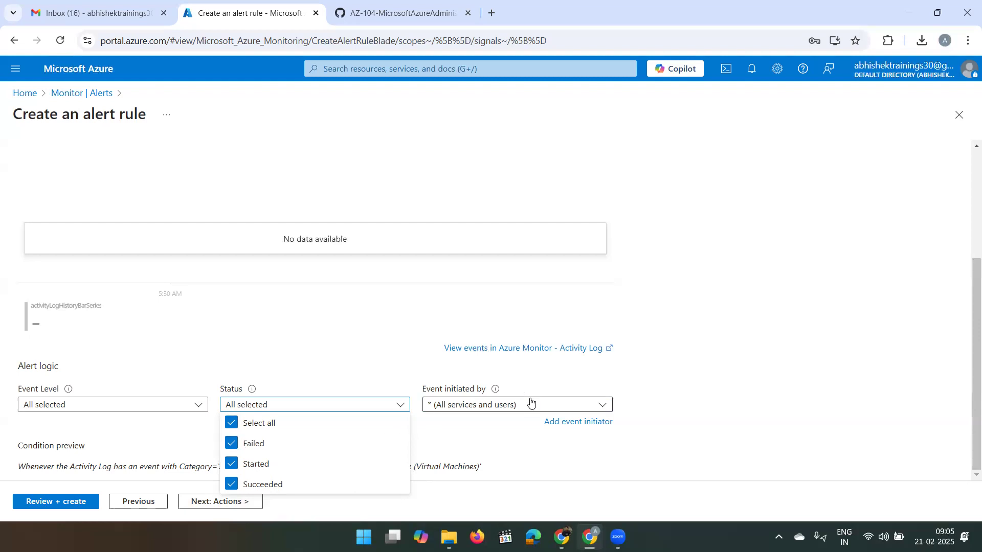
click(641, 395)
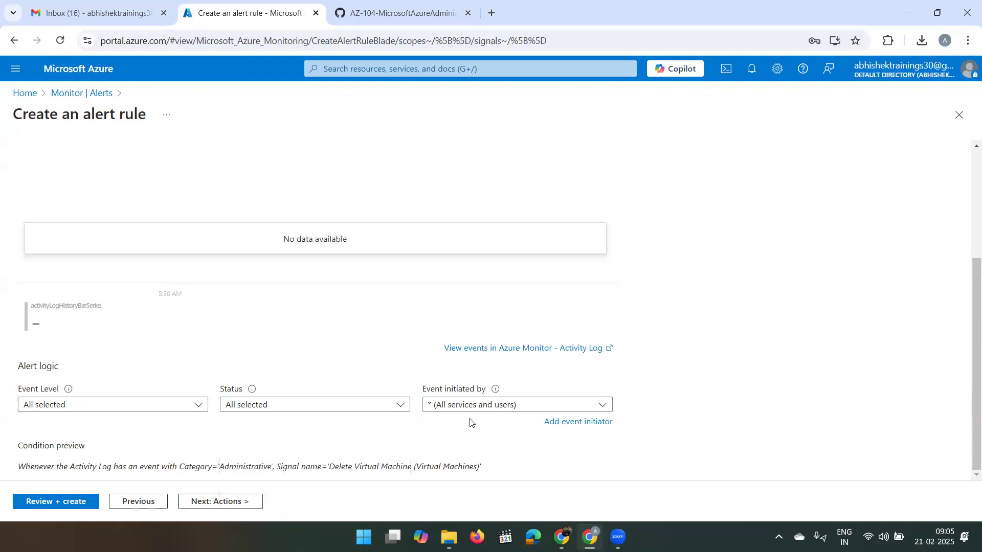
click(486, 409)
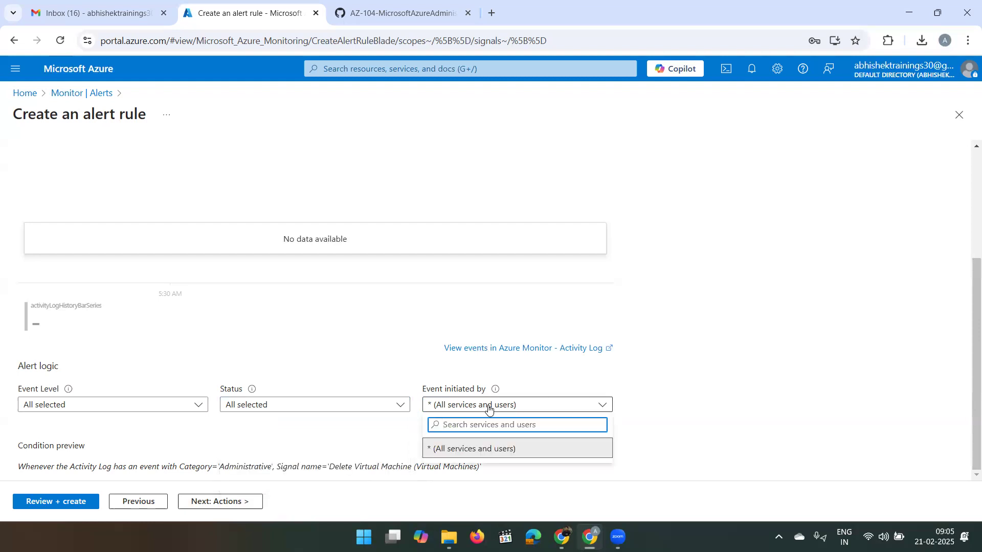
click(682, 388)
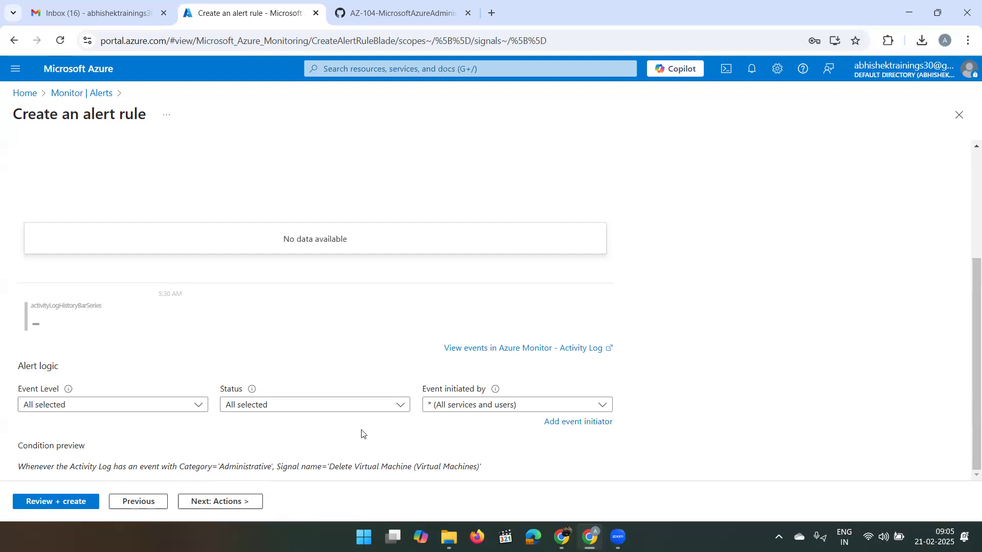
click(186, 509)
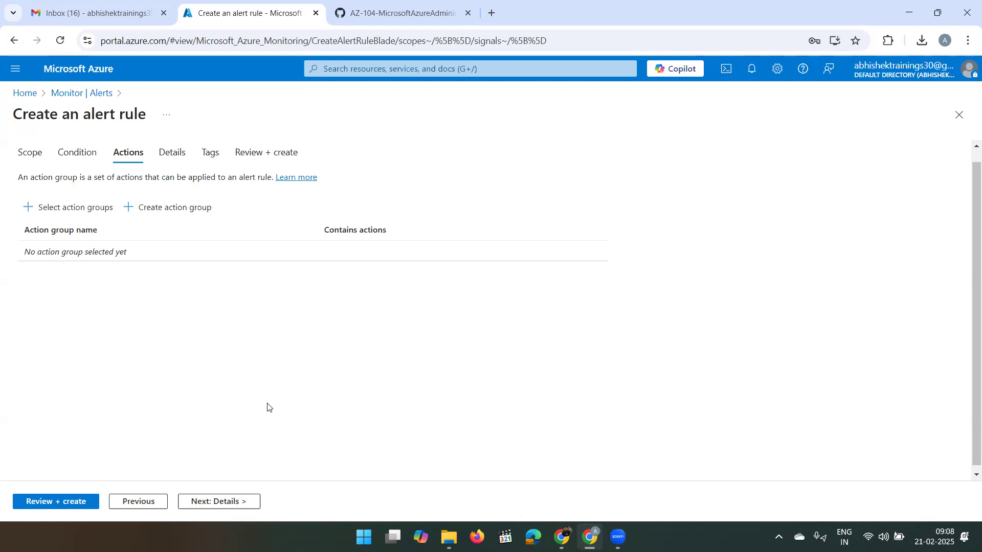
- Begin creating a new action group for the alert rule
click(164, 212)
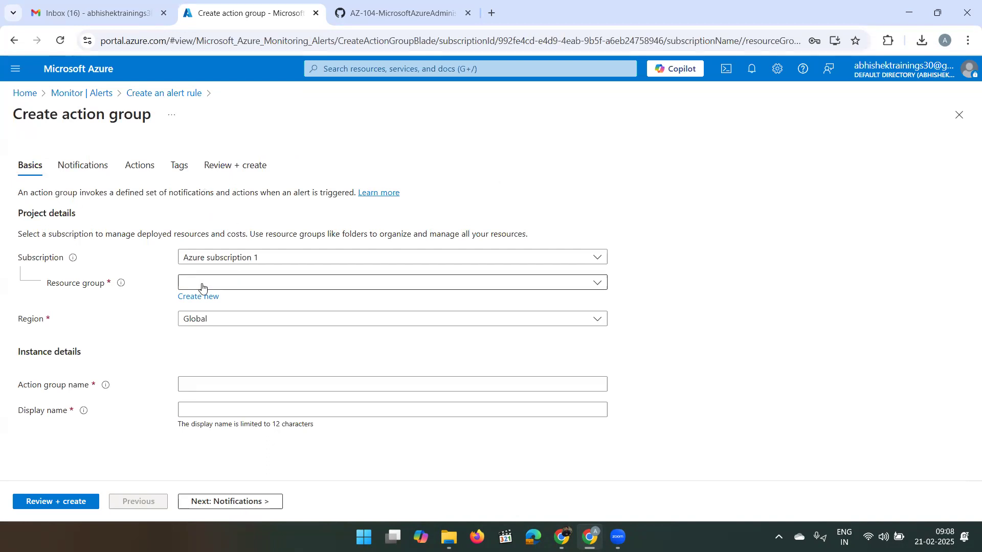
- Choose az104-rg11 as the action group's resource group
click(323, 281)
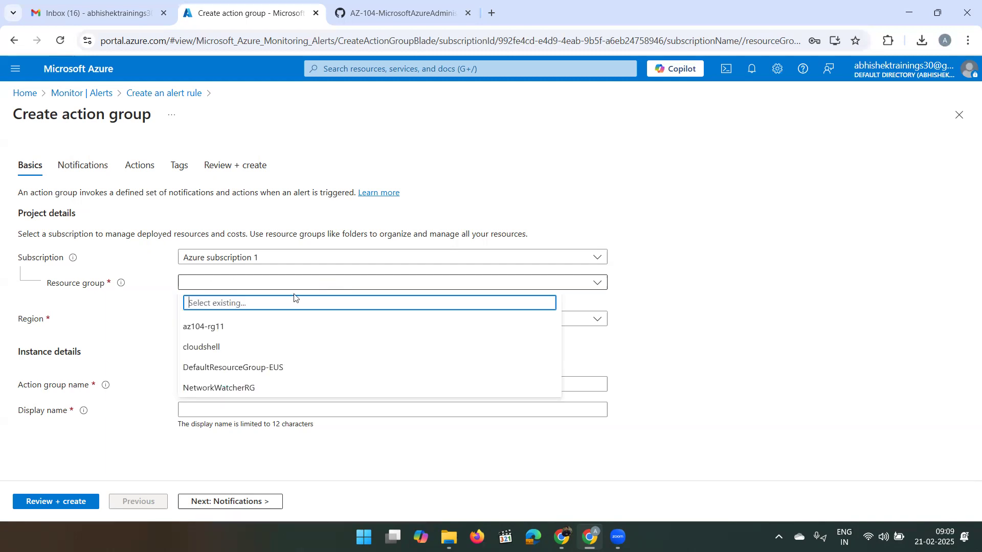
click(260, 323)
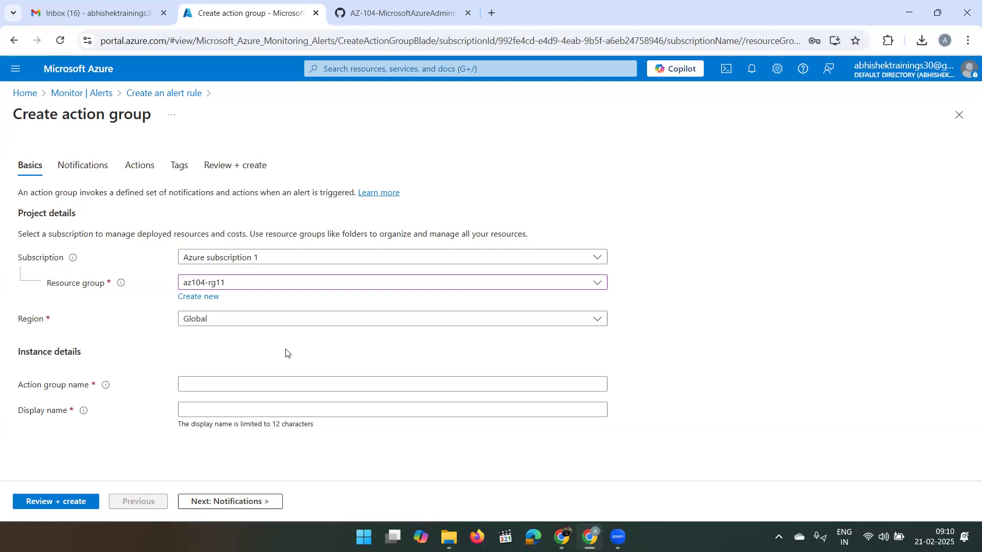
- Enter action group name 'Alert the operations team' and display name 'AlertOpsTeam'
click(235, 380)
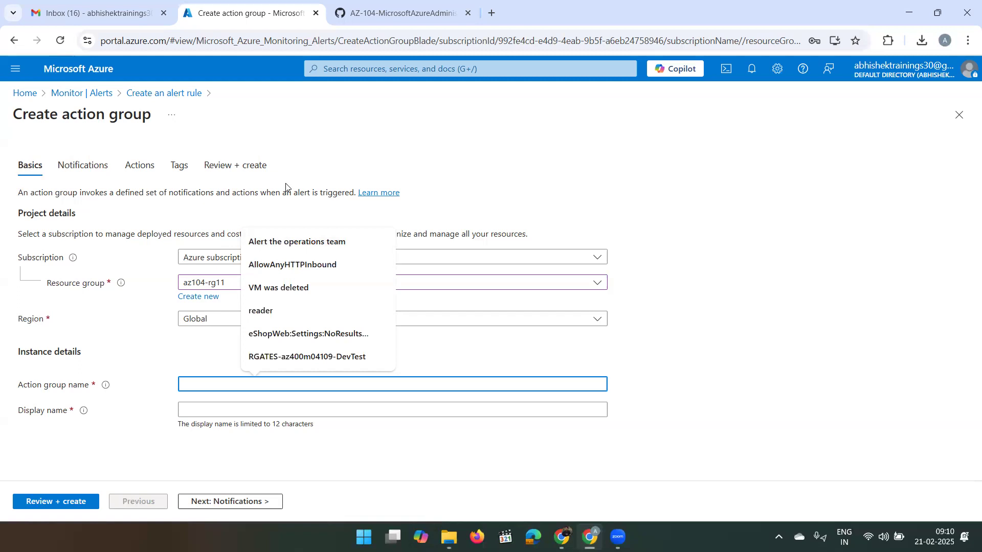
click(282, 239)
click(364, 345)
click(304, 406)
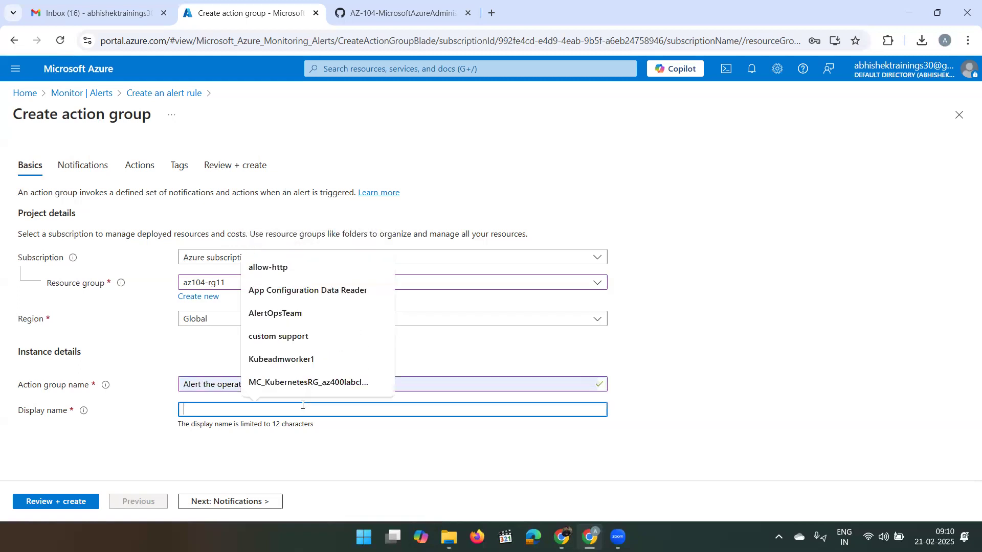
text(Al)
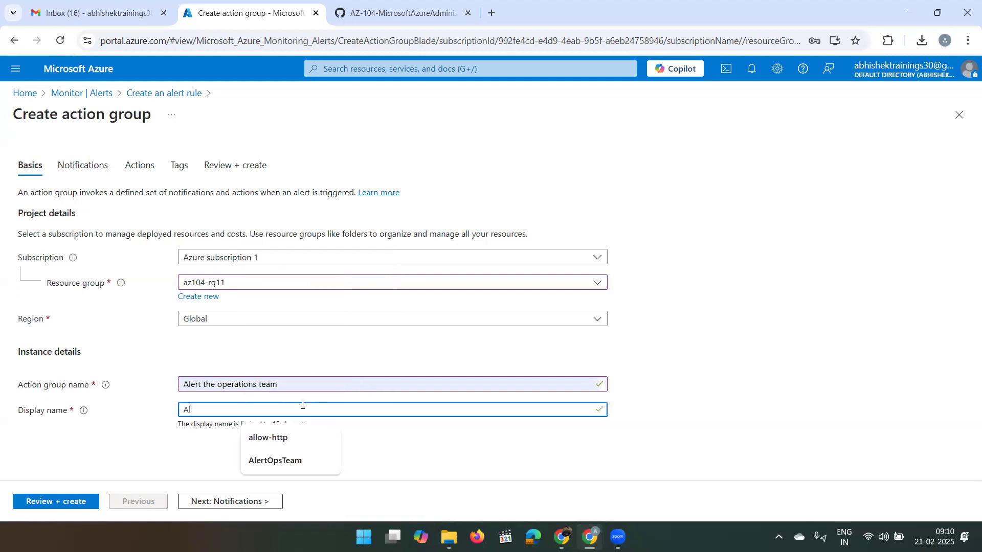
text(ertOpsTeam)
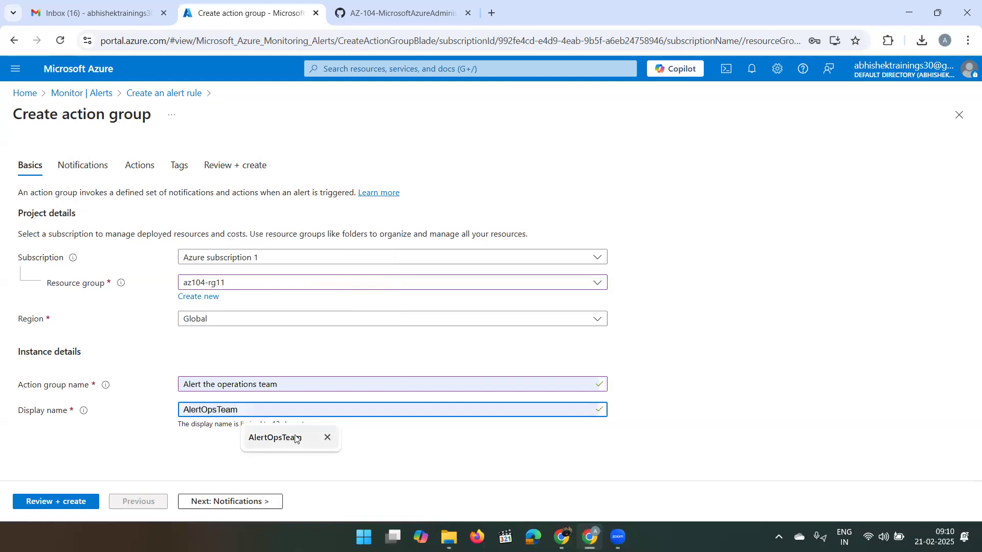
click(298, 438)
click(831, 302)
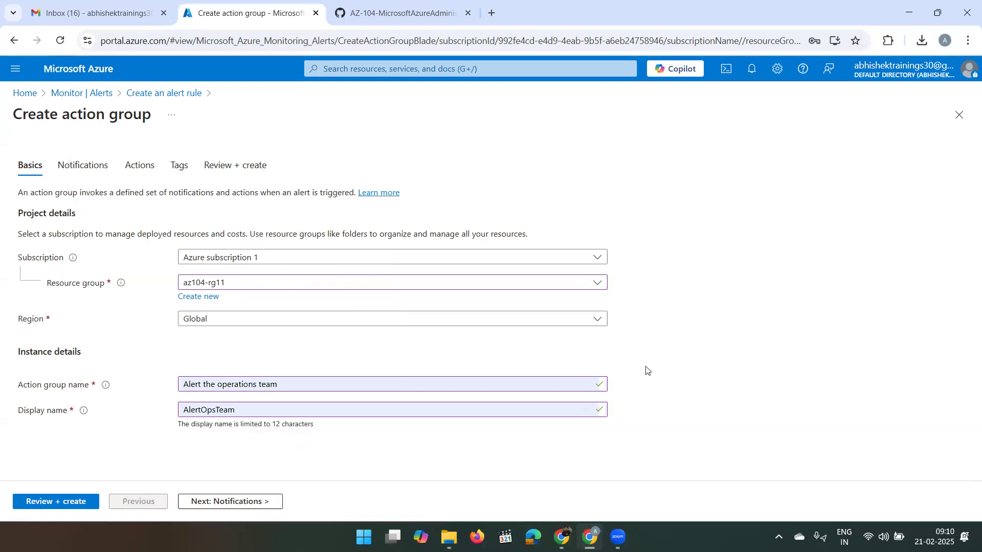
- Add an Email/SMS message/Push/Voice notification named 'VM was deleted'
click(234, 502)
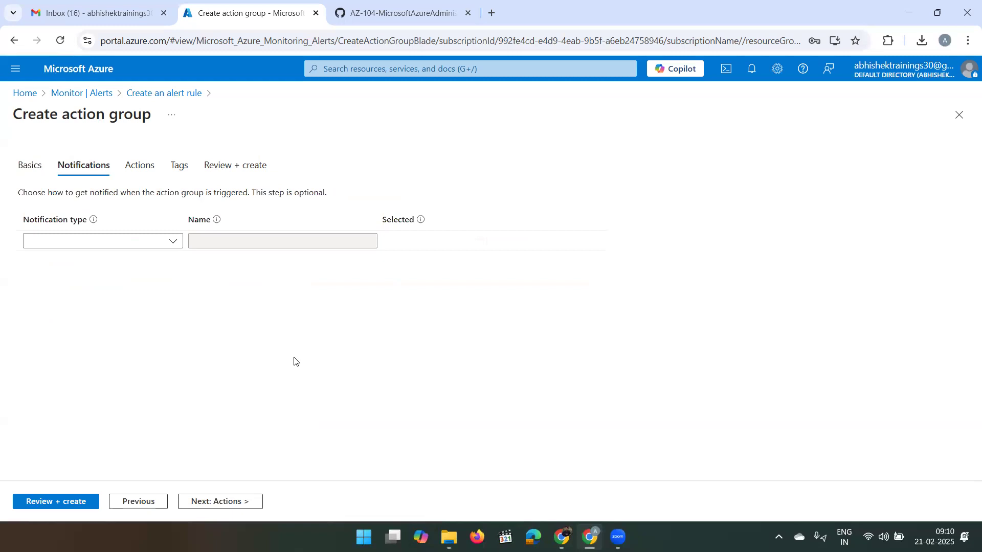
click(134, 245)
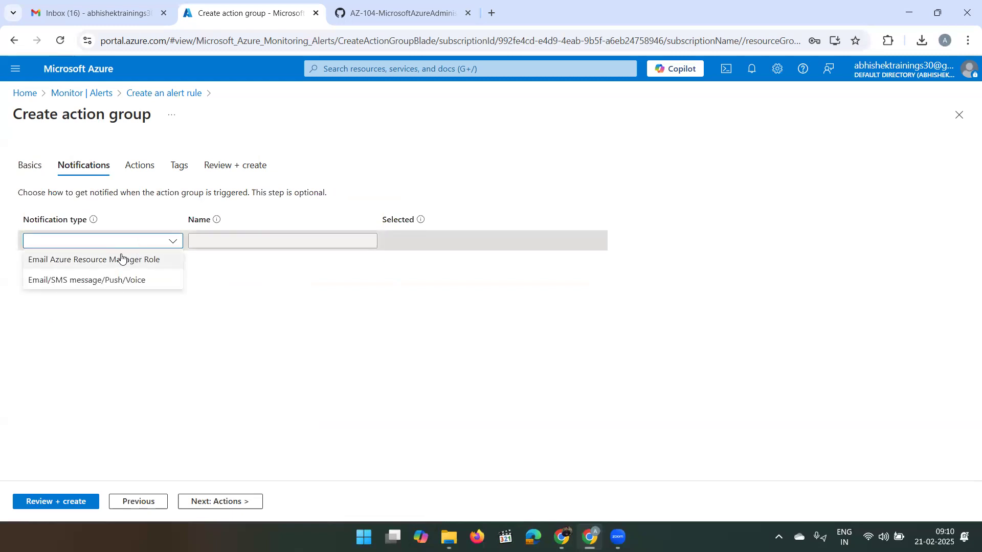
click(113, 280)
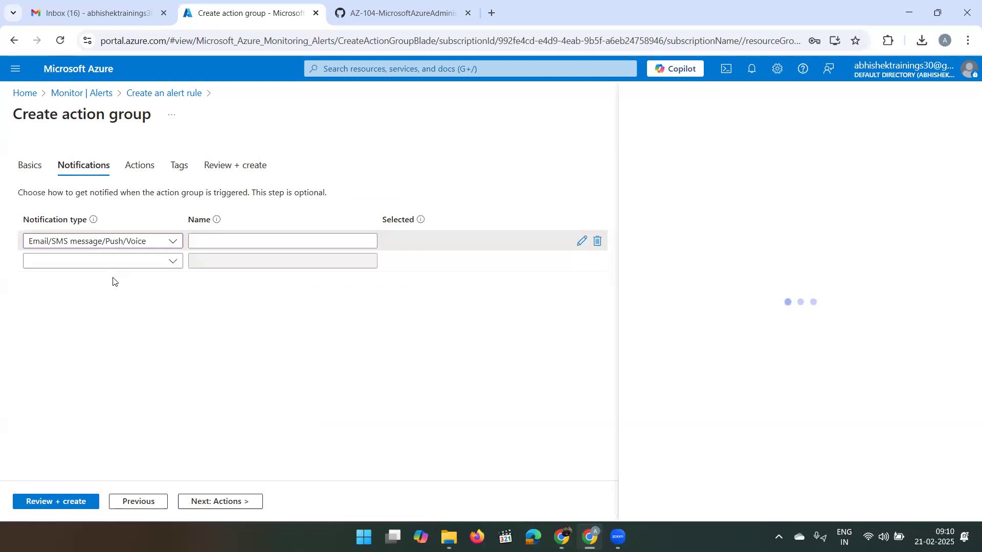
click(212, 240)
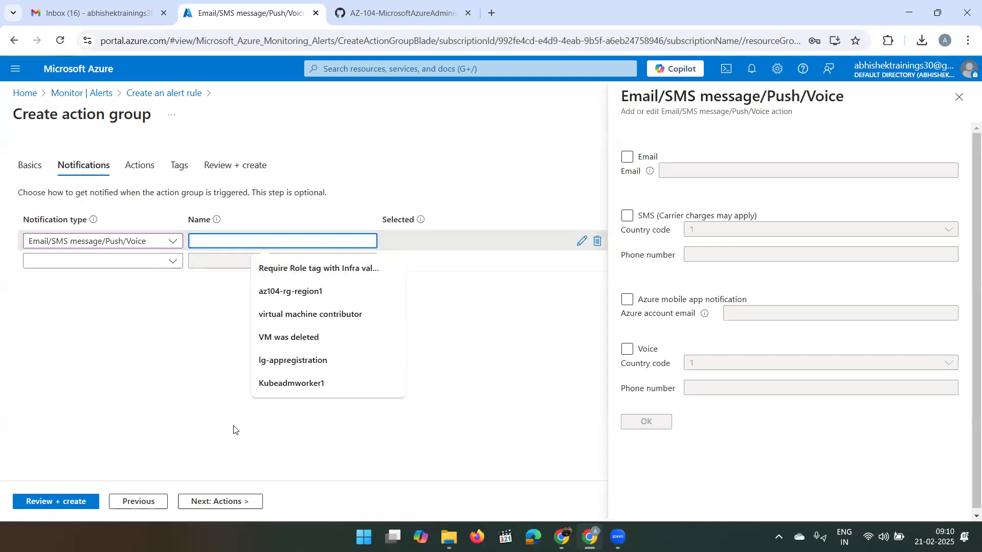
text(VM was deleted)
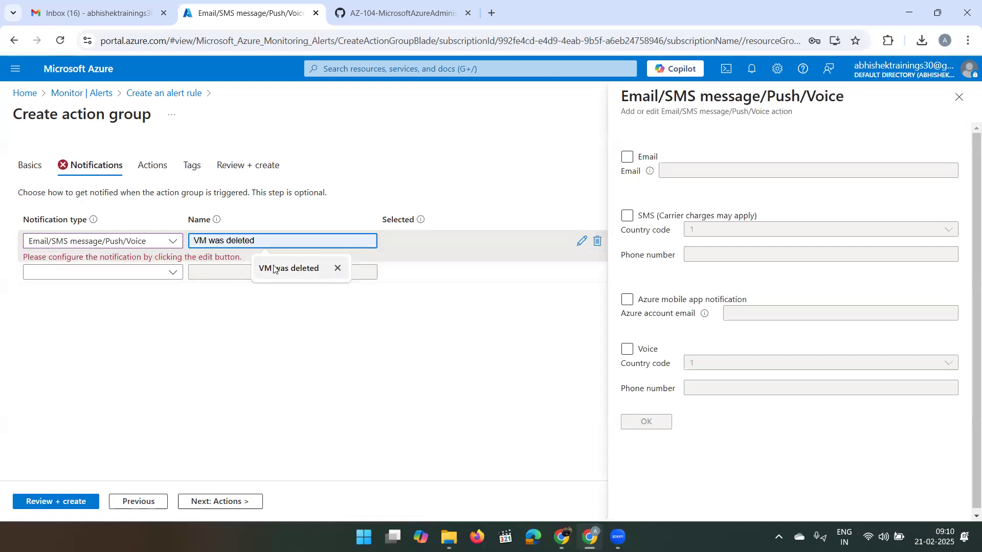
click(286, 270)
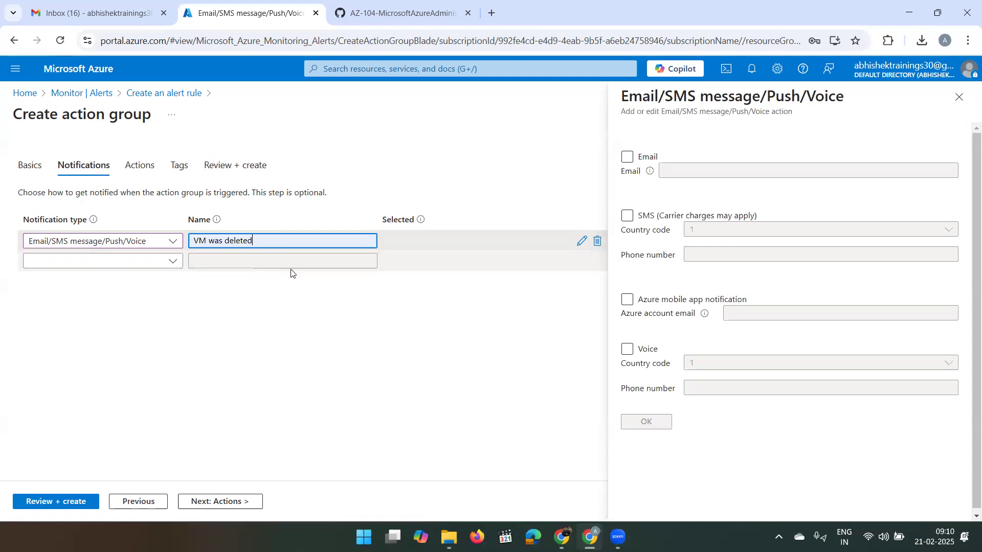
- Enable email on the notification, enter the account's email address, and save
click(626, 158)
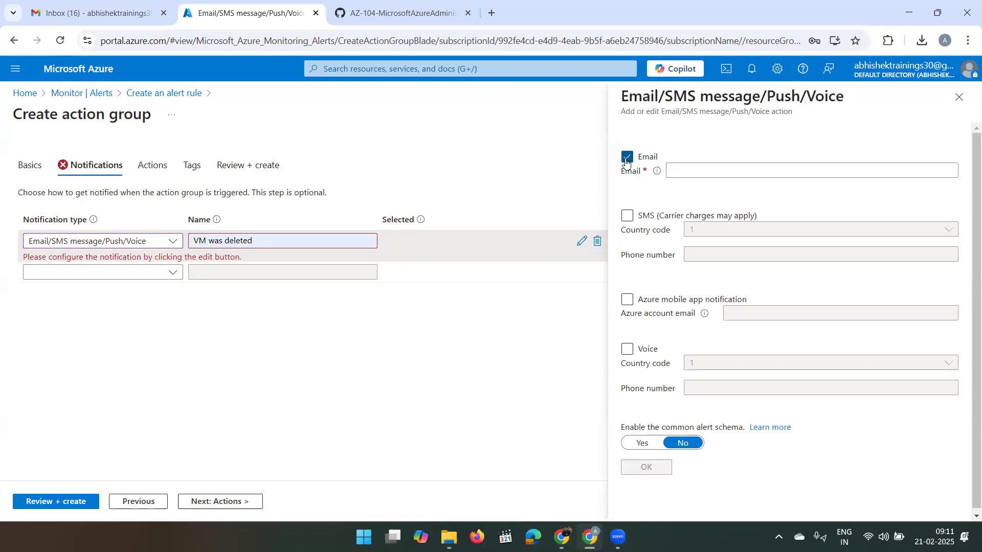
click(675, 169)
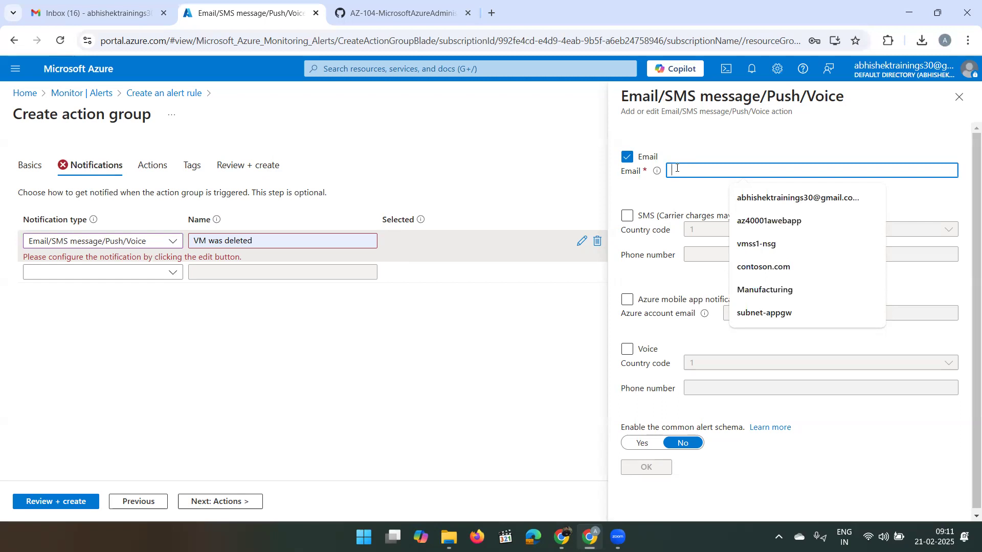
click(752, 200)
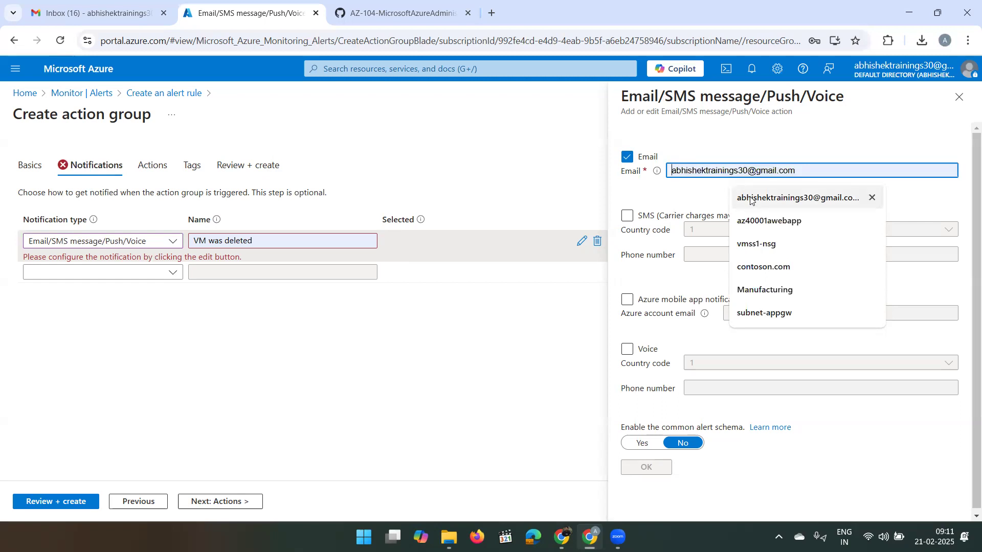
click(781, 142)
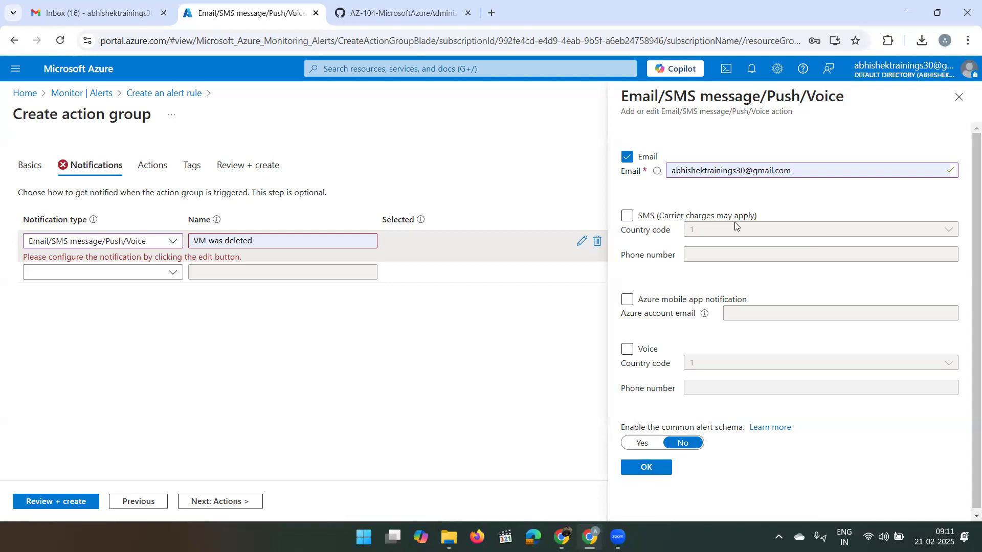
click(644, 469)
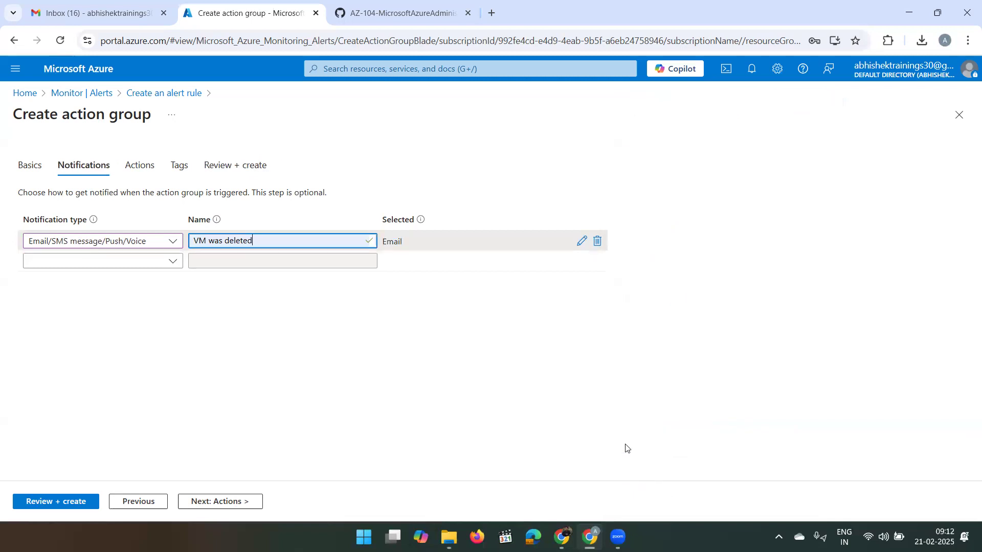
- On the action group's Actions step, add an action of type ITSM
click(225, 501)
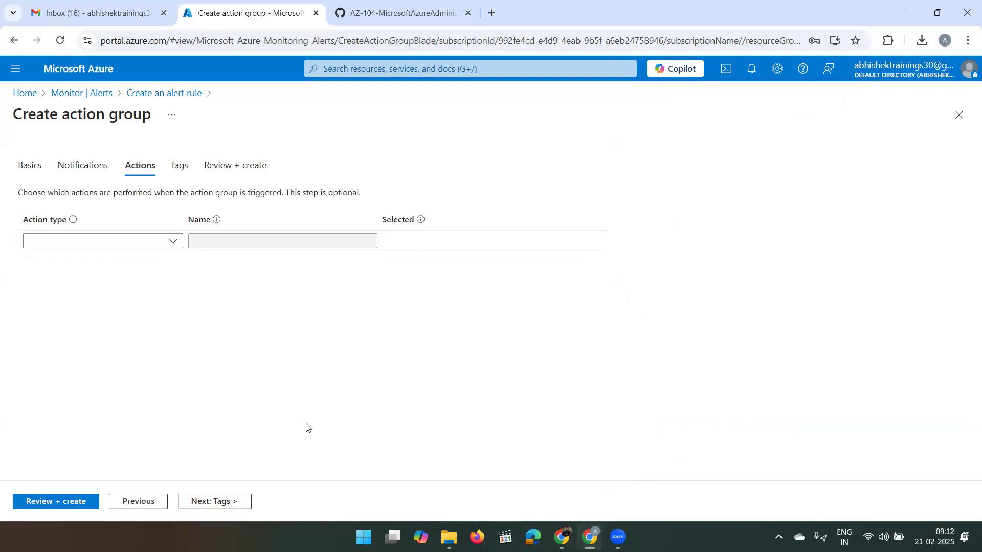
click(171, 238)
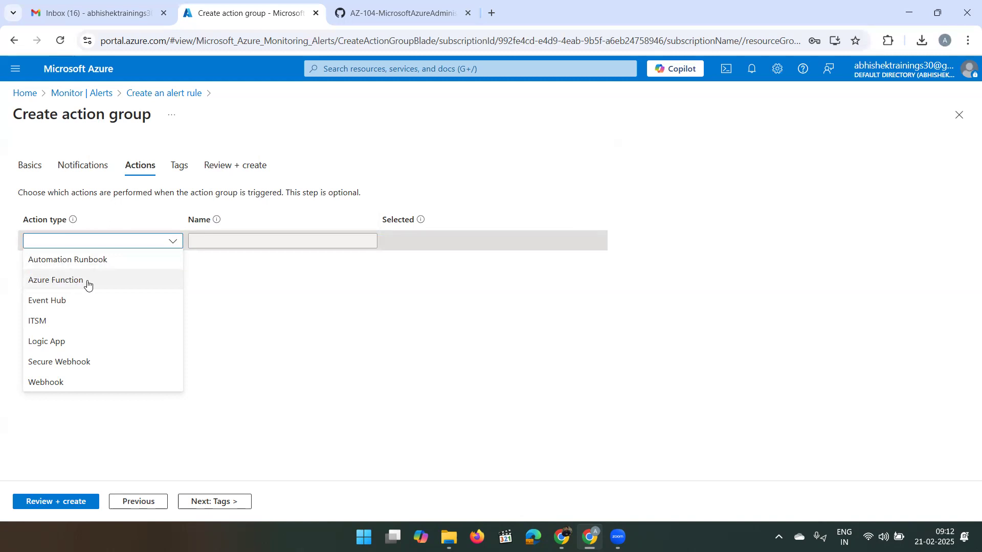
click(60, 321)
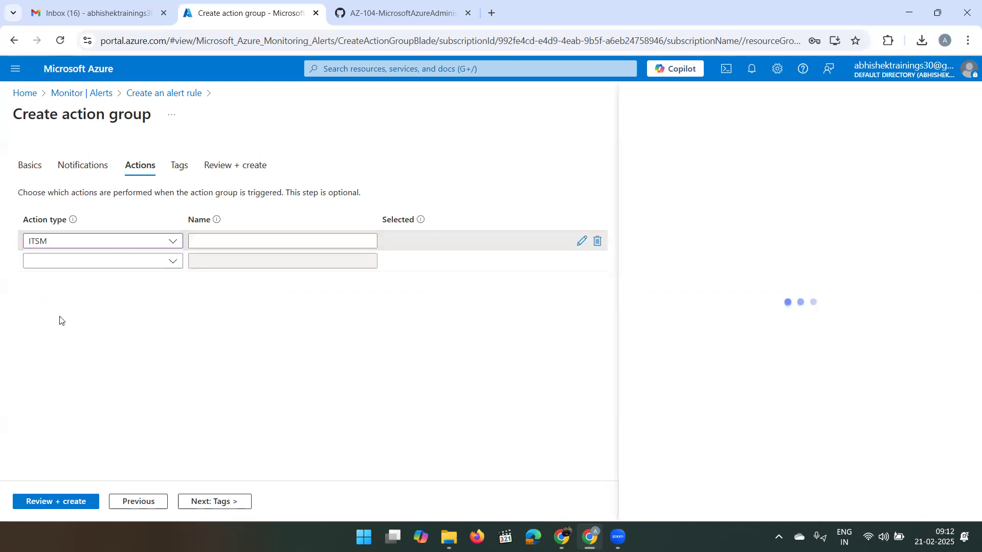
click(141, 249)
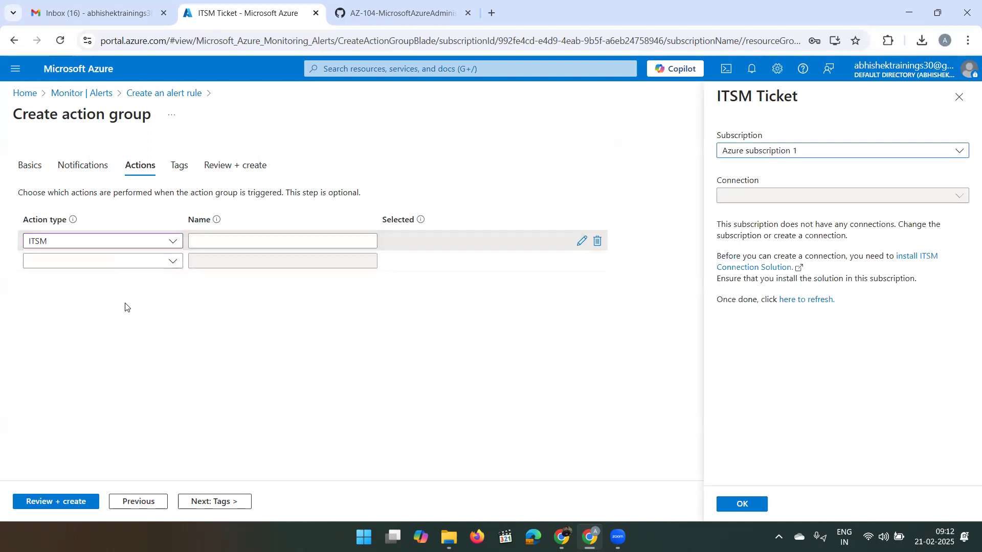
click(116, 249)
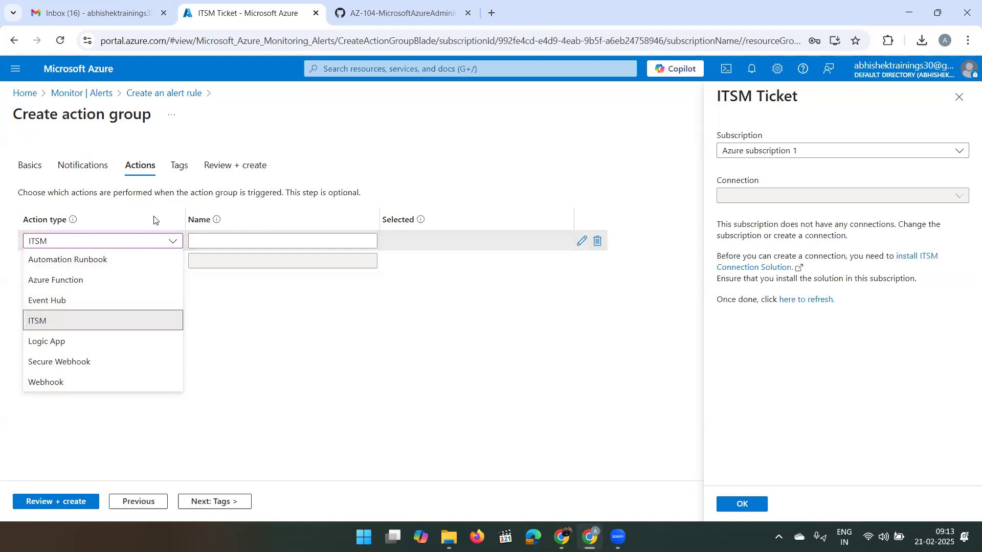
click(118, 233)
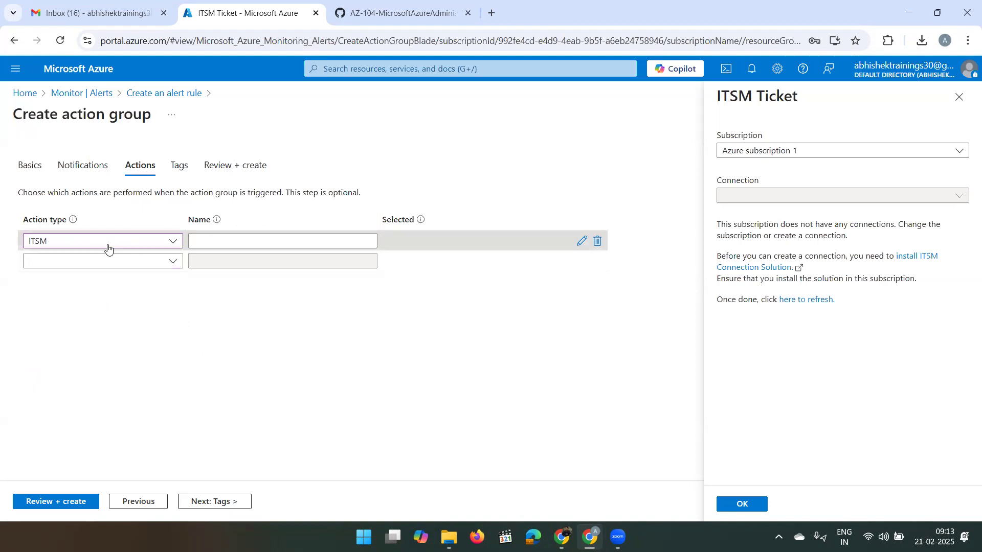
- Delete the ITSM action row, leaving no actions, and move on to Tags
click(108, 248)
click(597, 242)
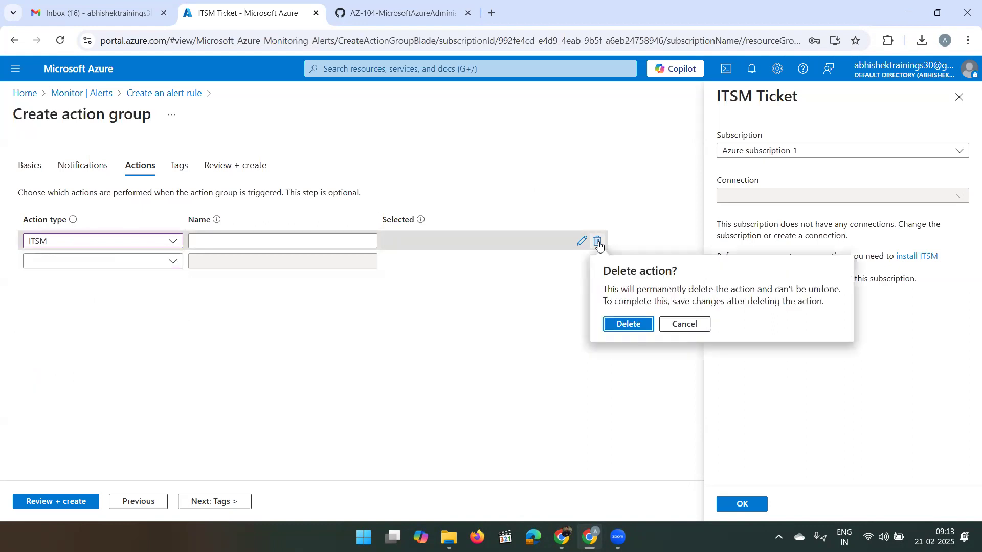
click(628, 326)
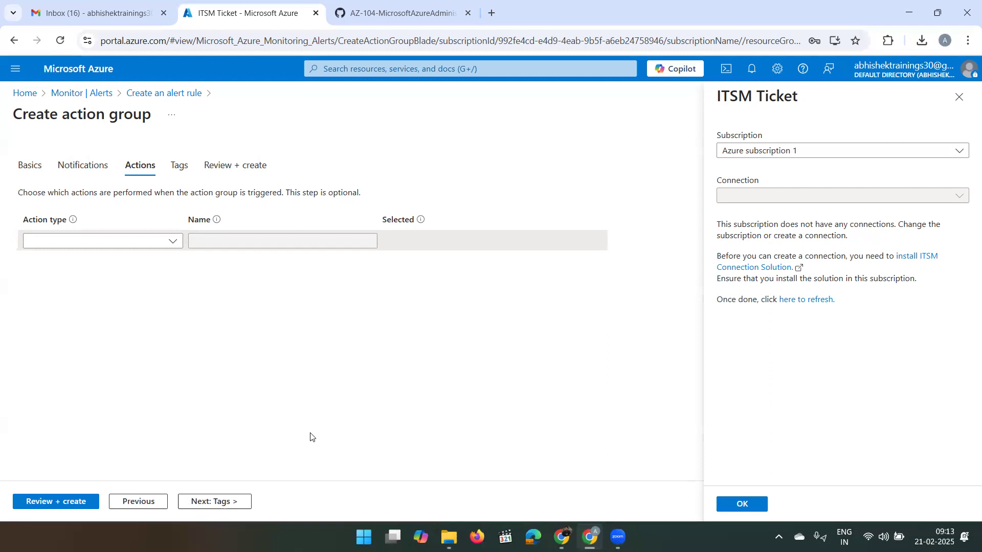
click(213, 502)
- Review and create the 'Alert the operations team' action group
click(212, 502)
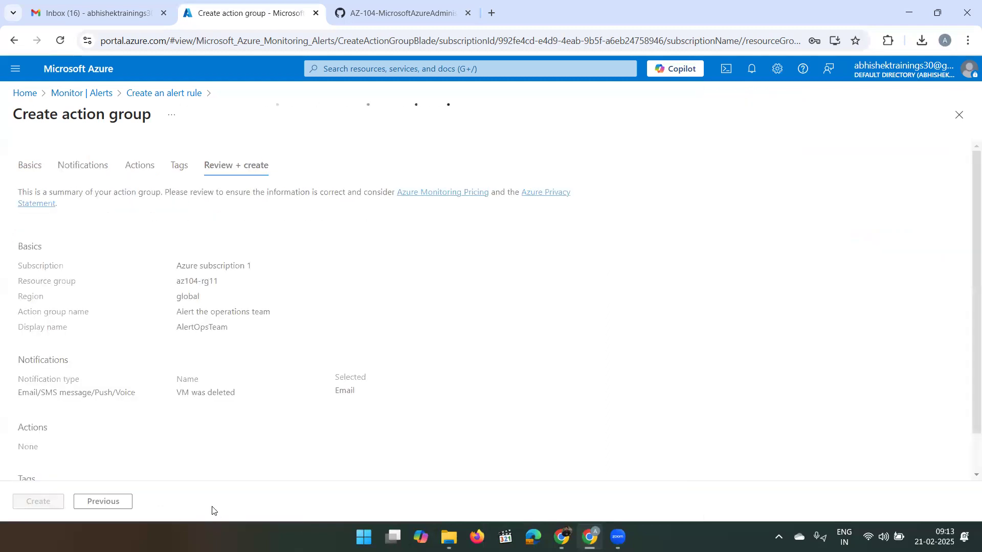
click(28, 503)
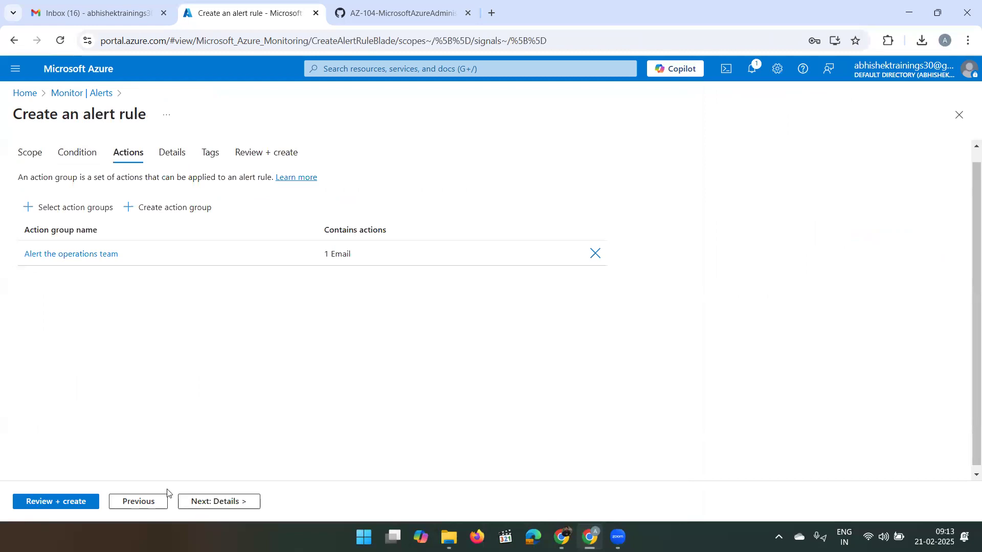
- Name the alert rule 'VM was deleted' with description 'A VM in your resource group was deleted'
click(200, 507)
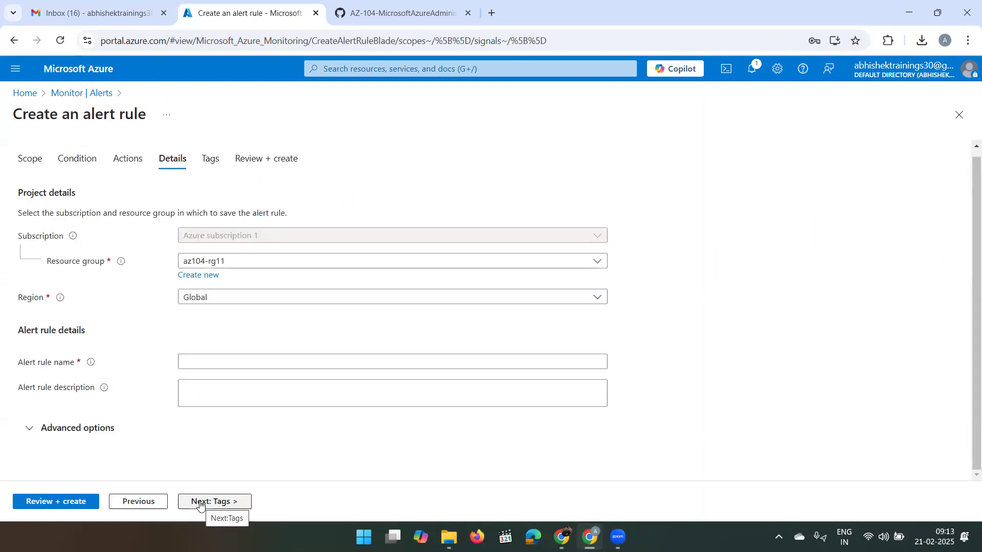
click(314, 355)
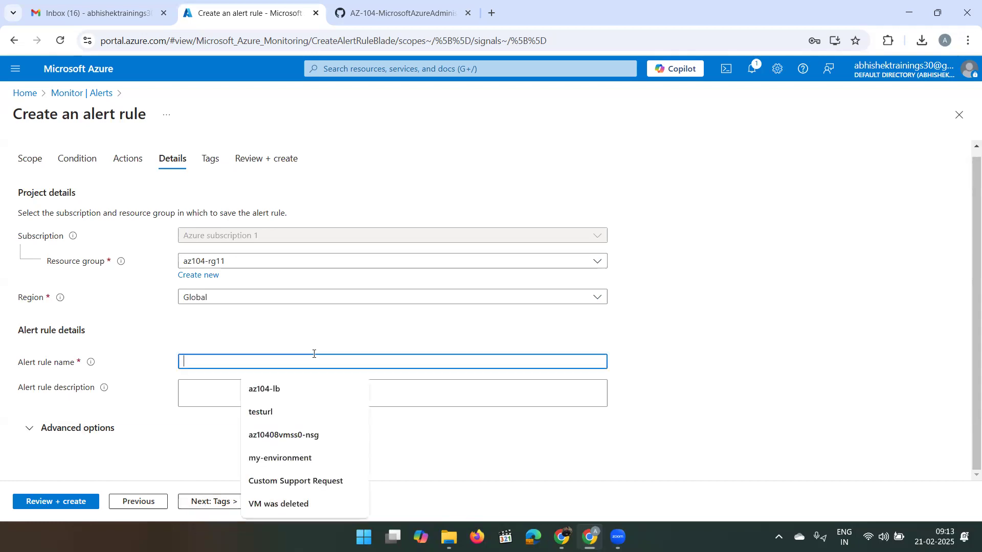
click(301, 505)
click(269, 389)
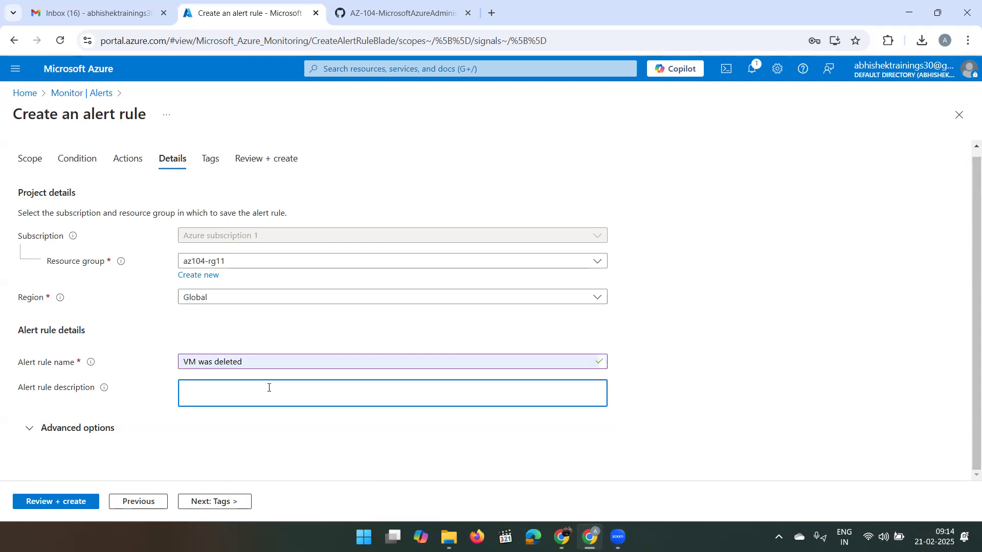
text(A VM in your resource group was)
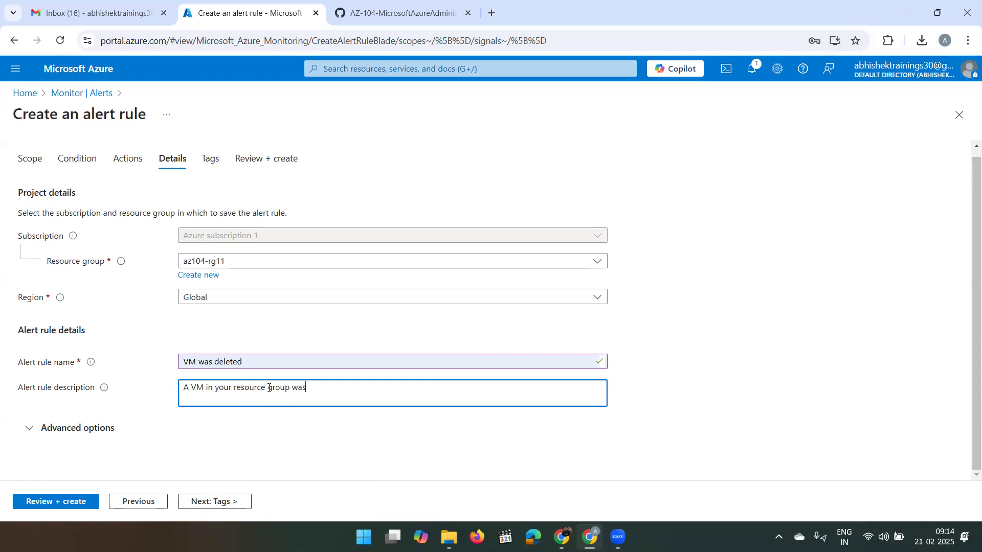
text( deleted)
click(31, 428)
scroll(244, 360, down, 3)
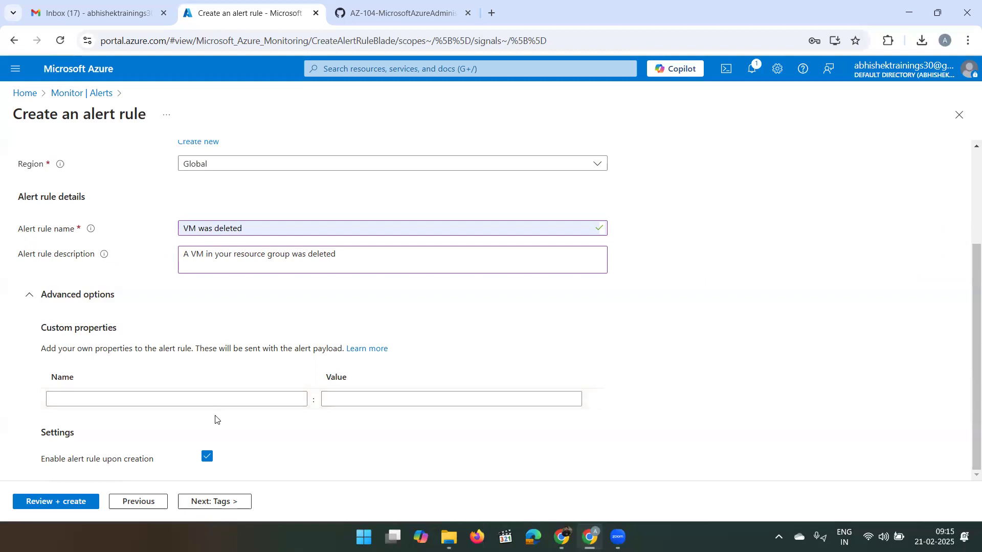
click(30, 294)
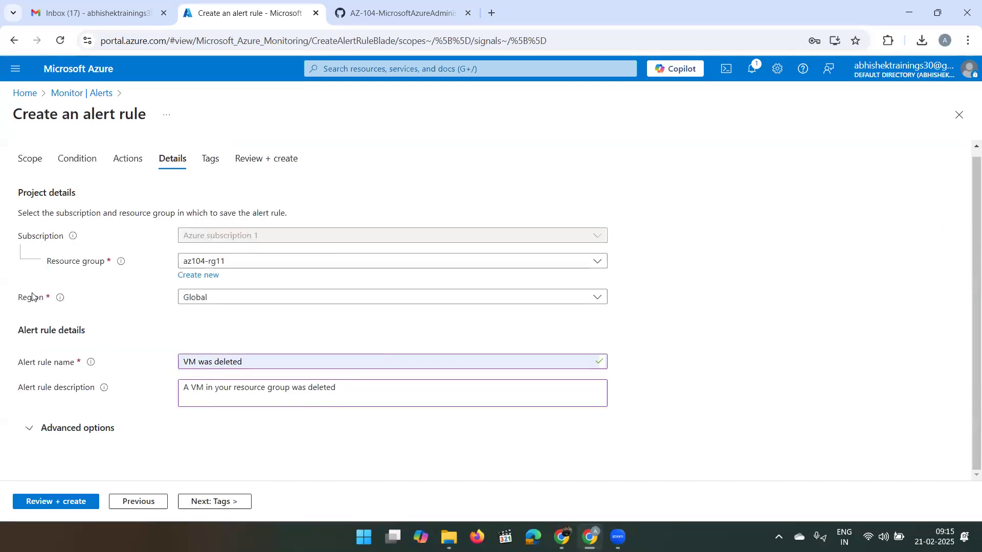
- Move past Tags to the review summary and create the 'VM was deleted' alert rule
click(194, 502)
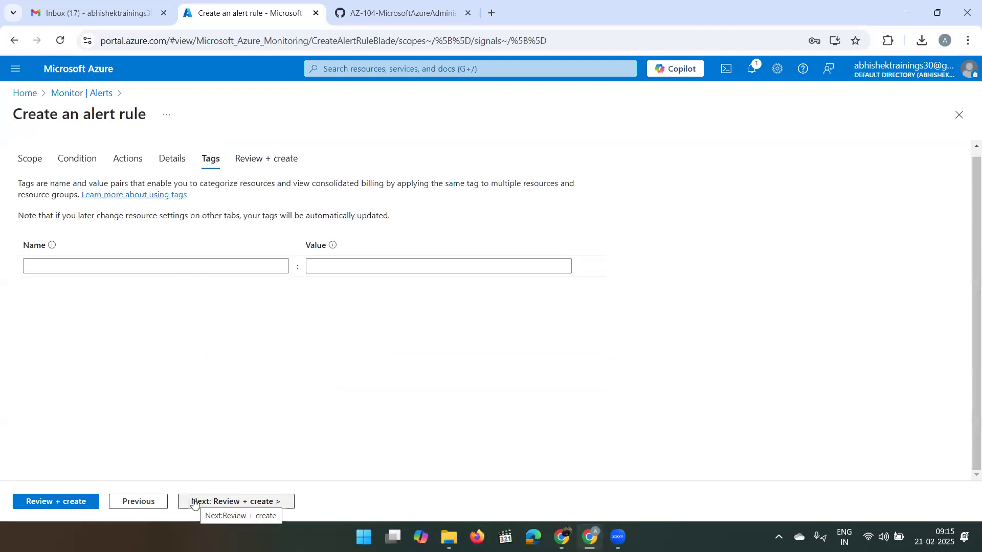
click(195, 503)
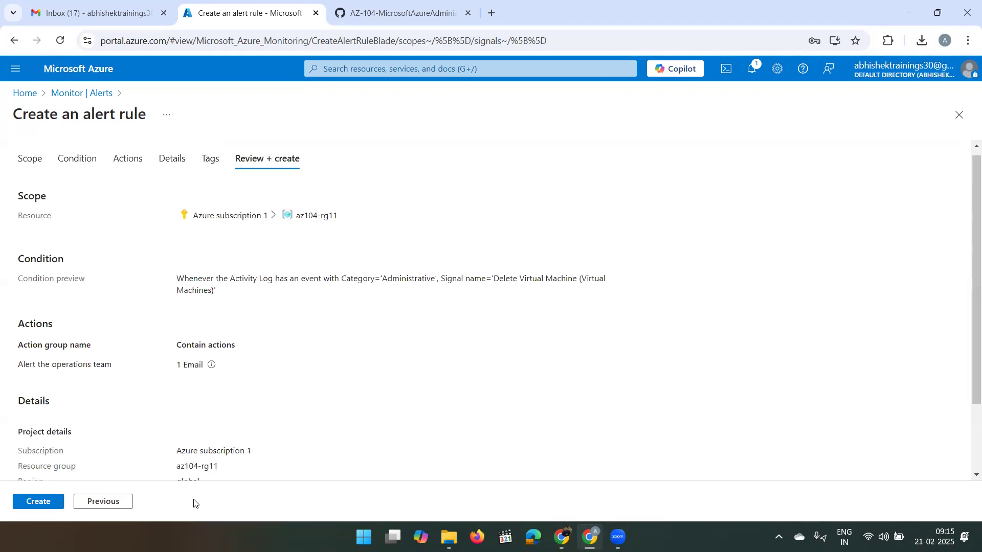
click(33, 503)
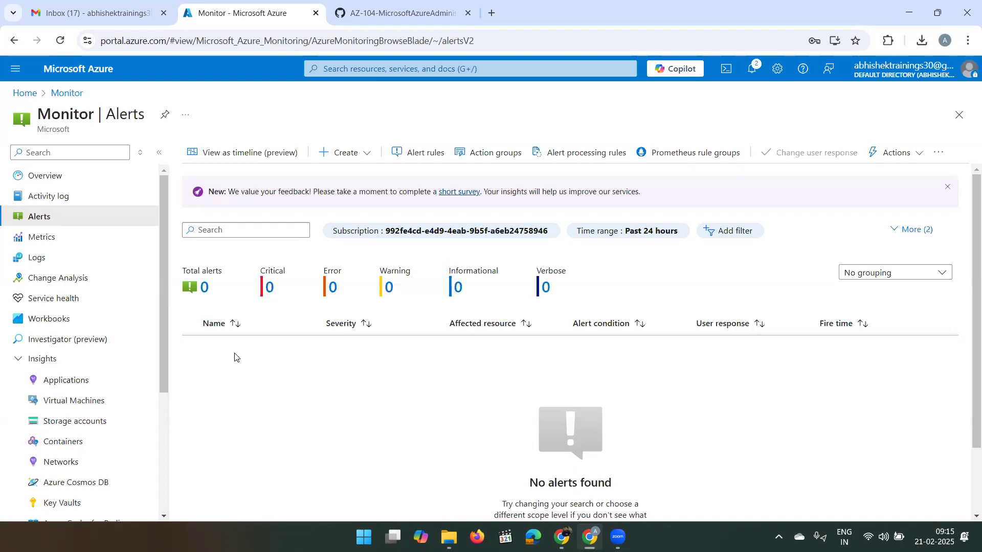
- Check notifications for 'Alert rule created' and return to the portal home page
click(754, 76)
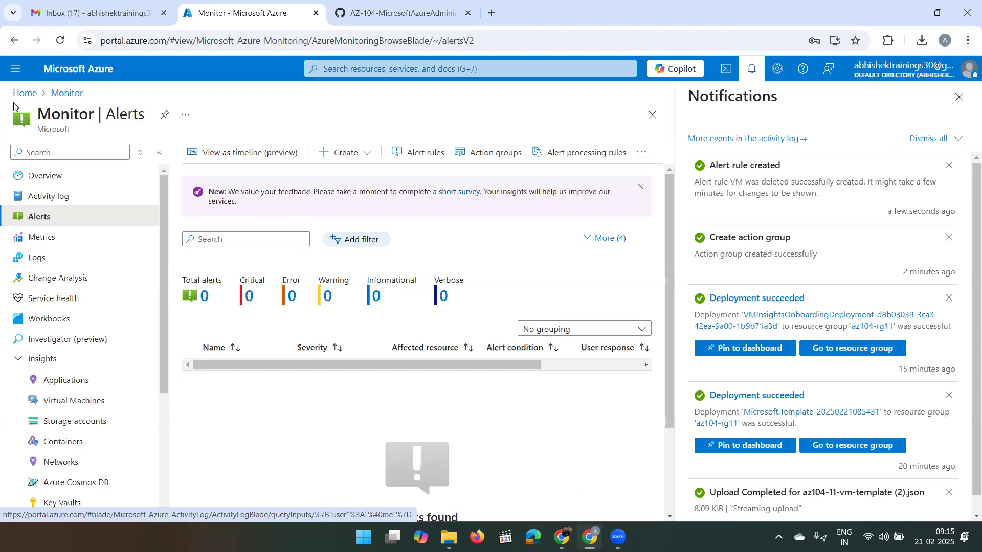
click(26, 93)
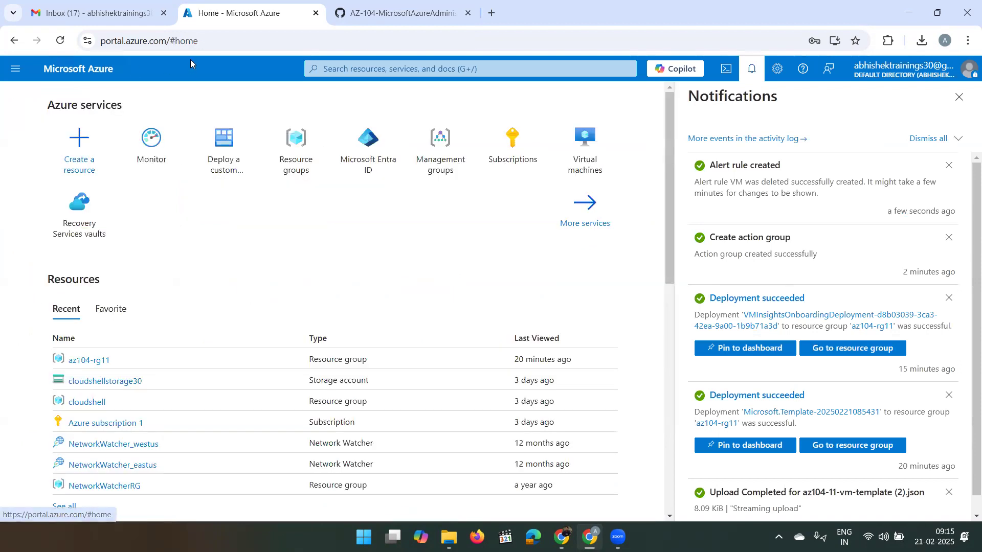
click(138, 18)
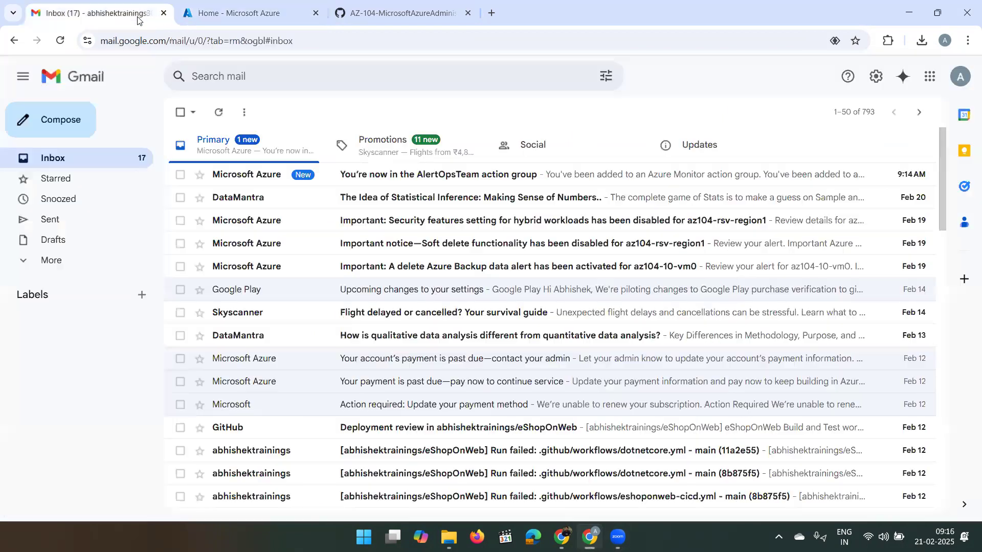
- Read the Azure Monitor email confirming membership in the AlertOpsTeam action group
click(401, 179)
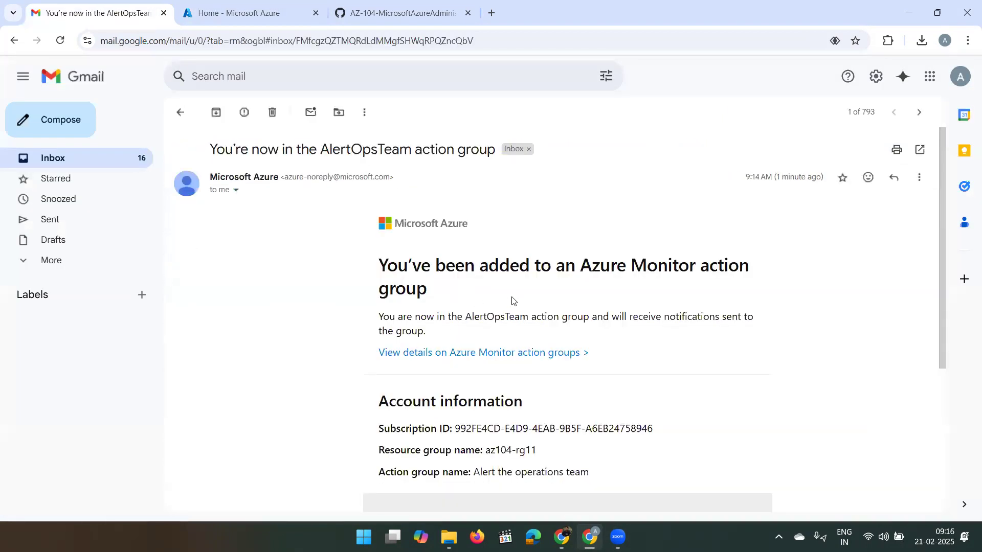
scroll(578, 307, down, 1)
scroll(577, 307, down, 4)
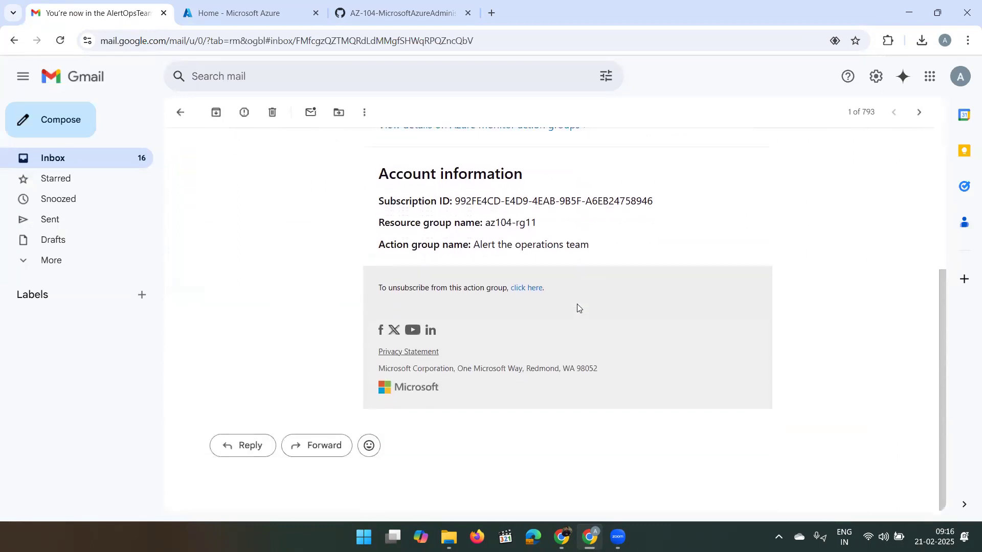
scroll(577, 307, up, 3)
scroll(579, 308, up, 1)
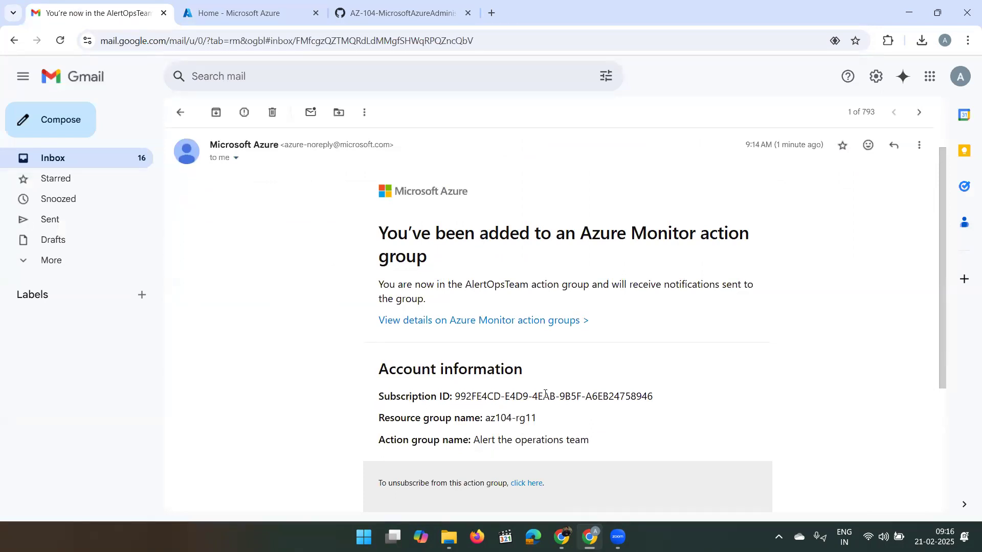
click(47, 160)
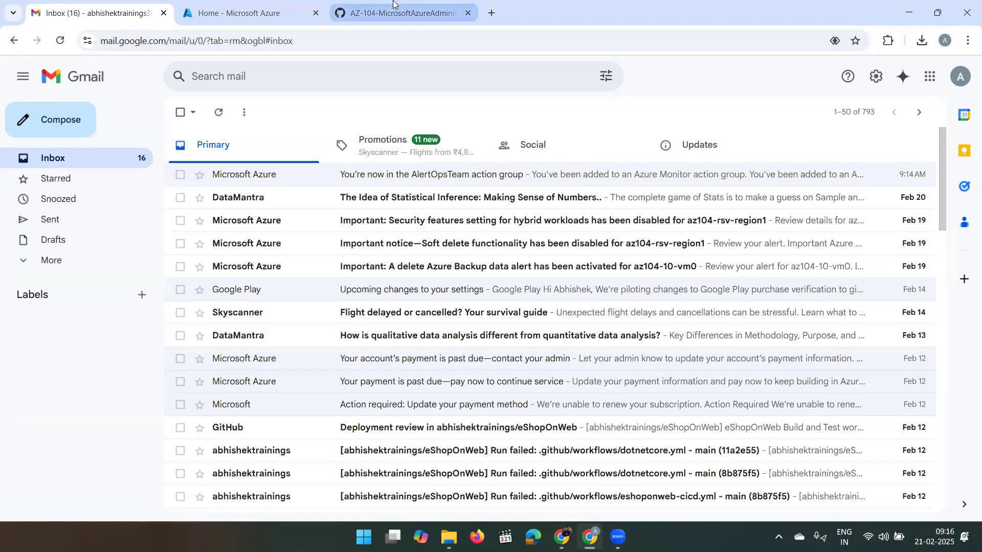
click(258, 6)
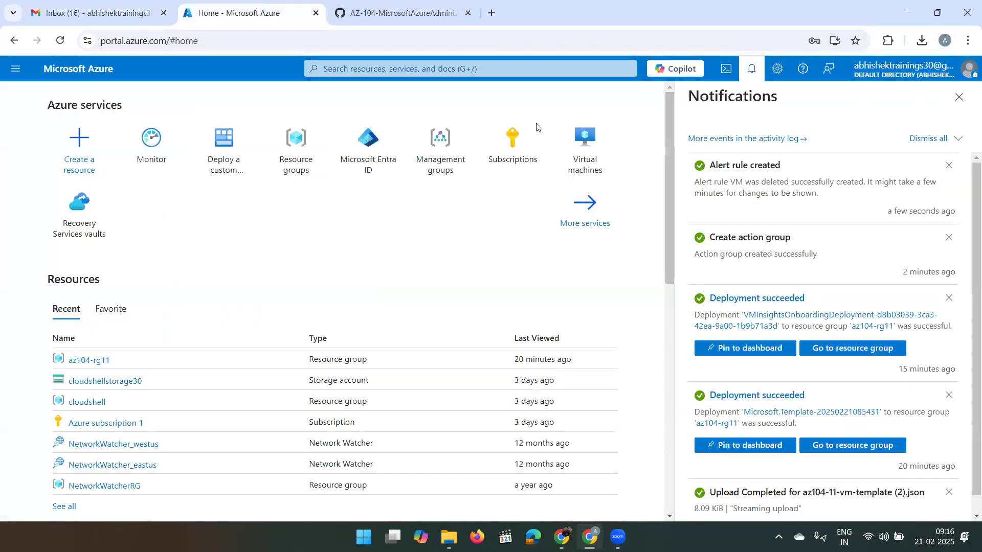
- Force-delete the az104-vm0 virtual machine in az104-rg11, acknowledging the permanent deletion
click(960, 97)
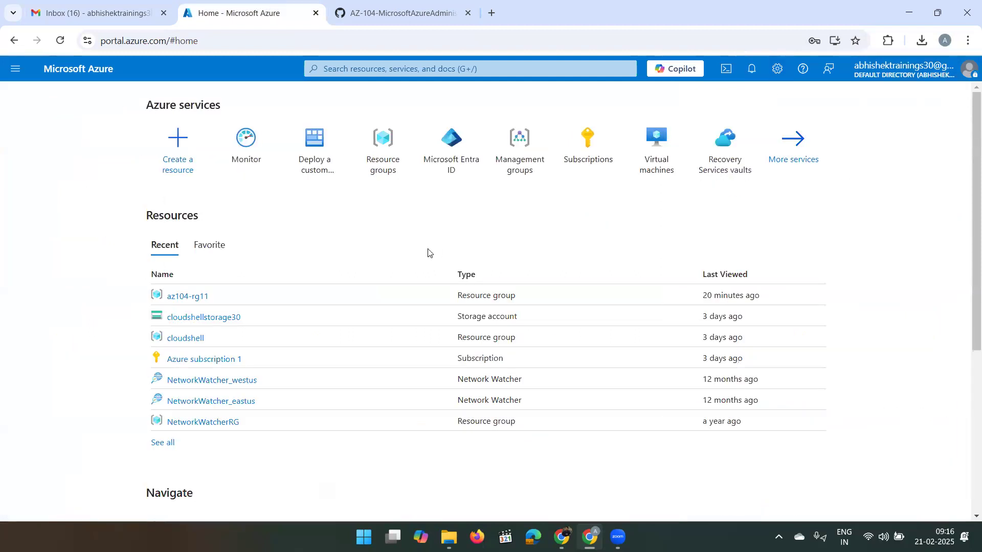
click(186, 298)
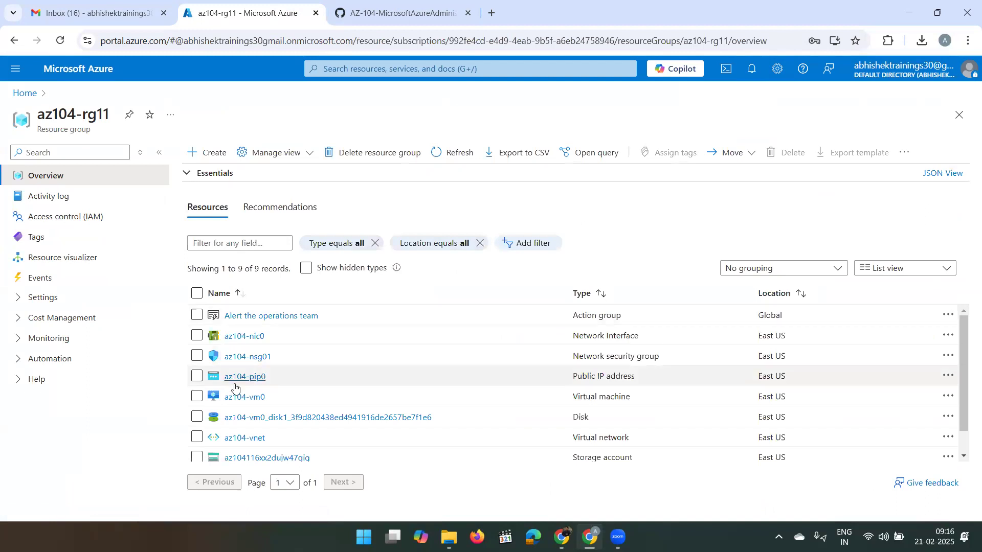
click(228, 399)
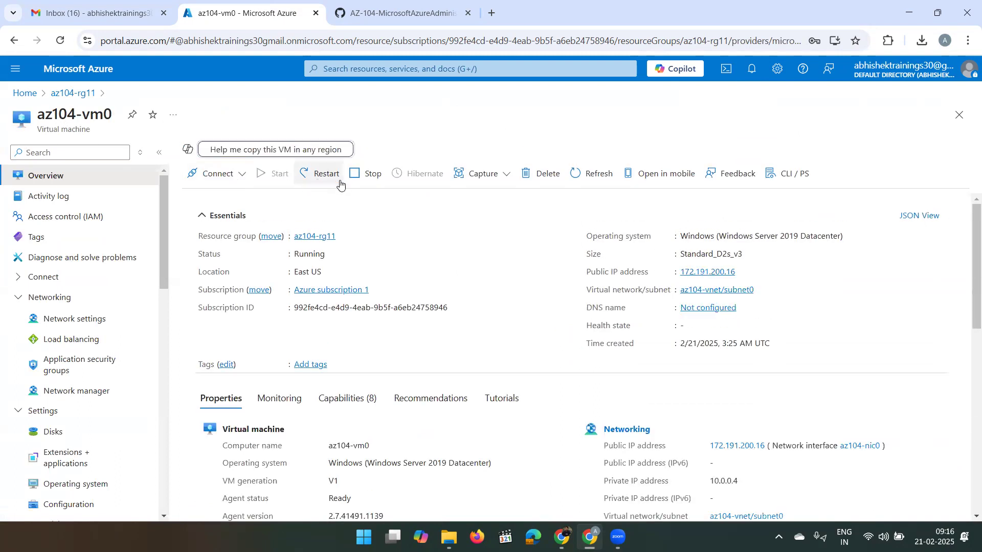
click(544, 173)
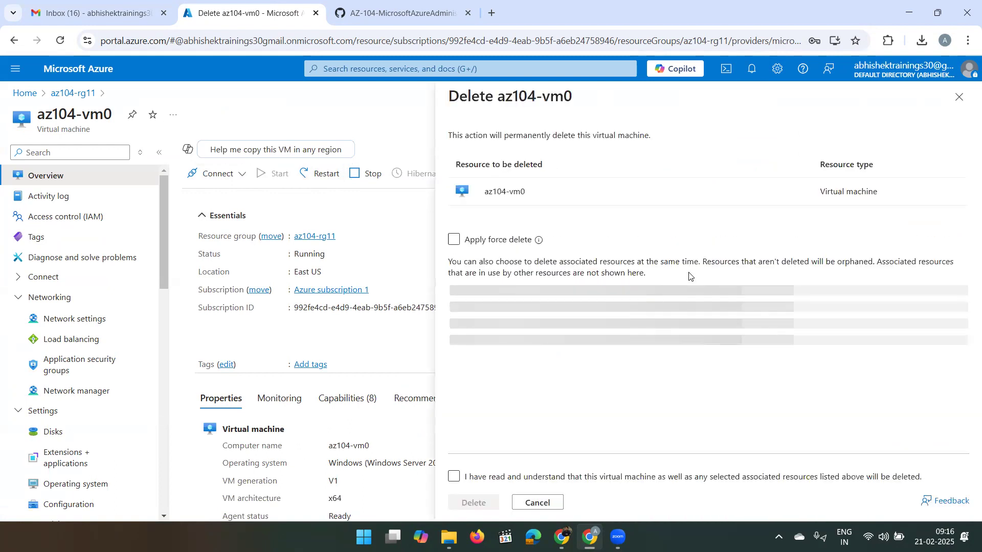
click(455, 240)
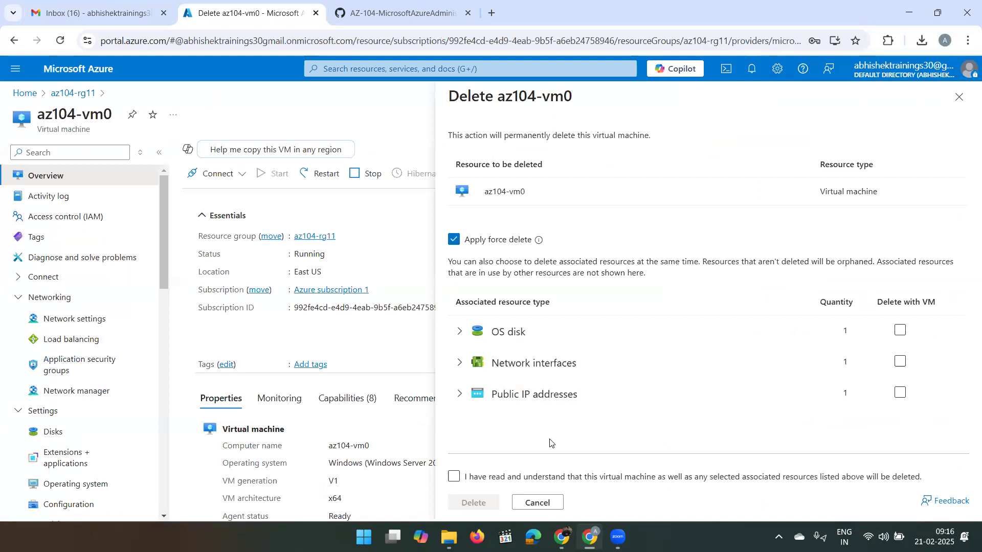
click(454, 477)
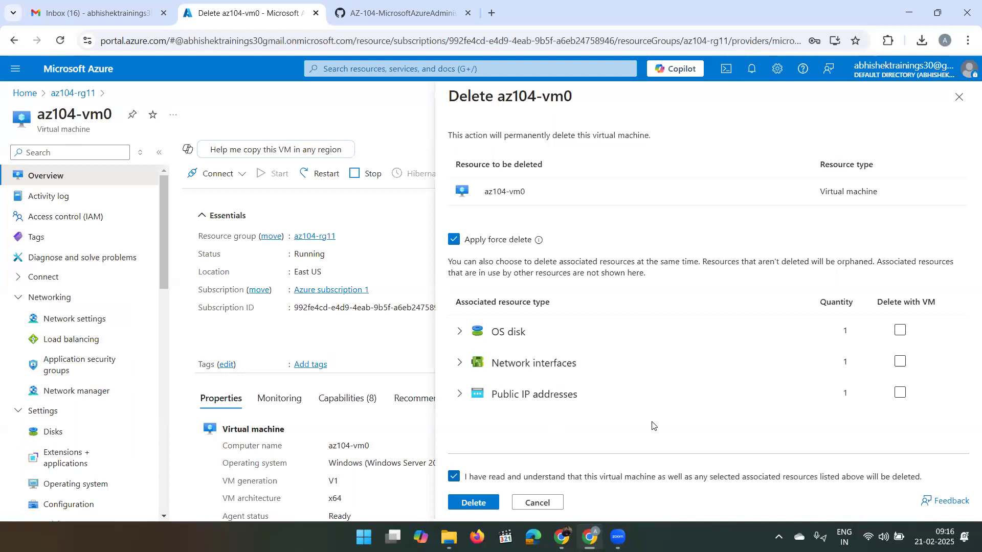
click(481, 504)
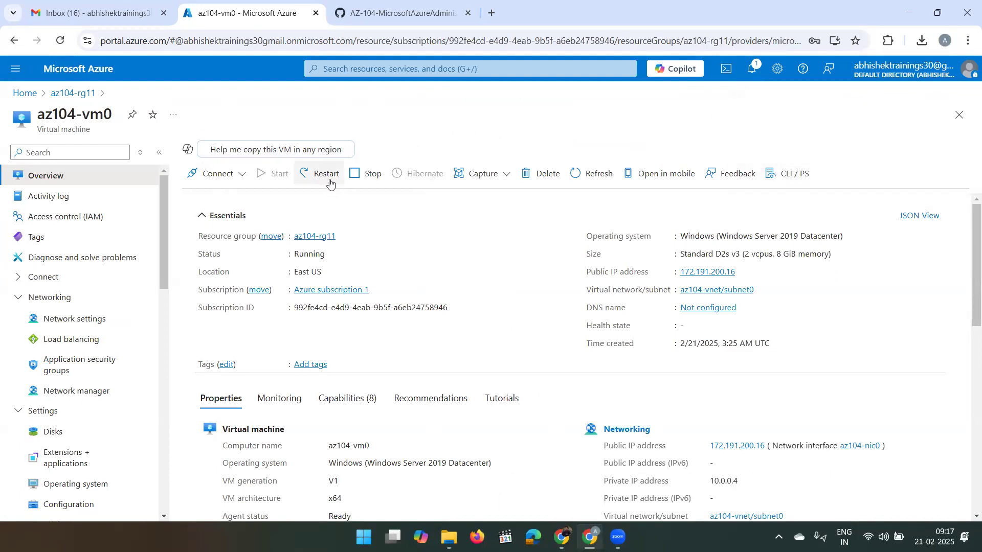
- Refresh to verify az104-vm0 is gone, then go Home and back to Gmail
click(608, 170)
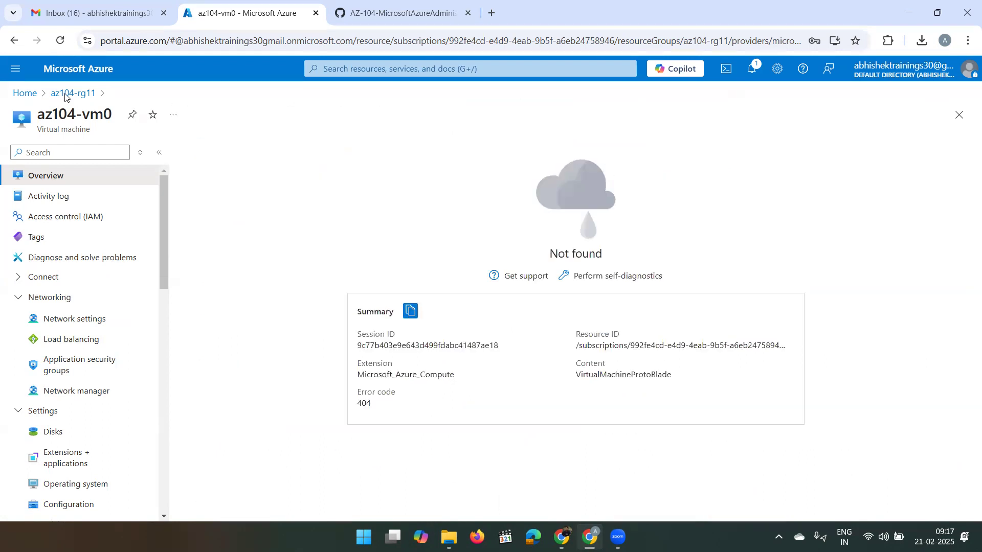
click(26, 92)
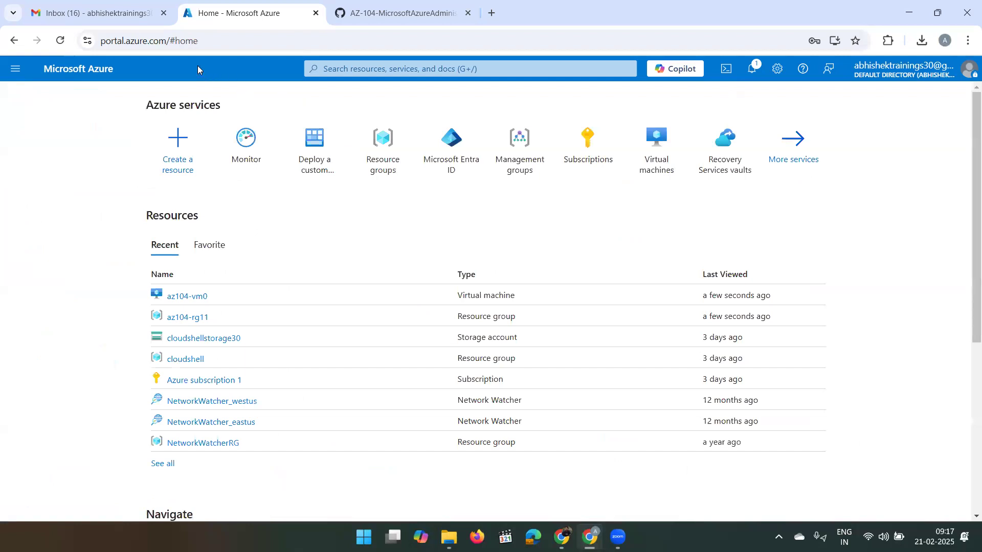
click(133, 6)
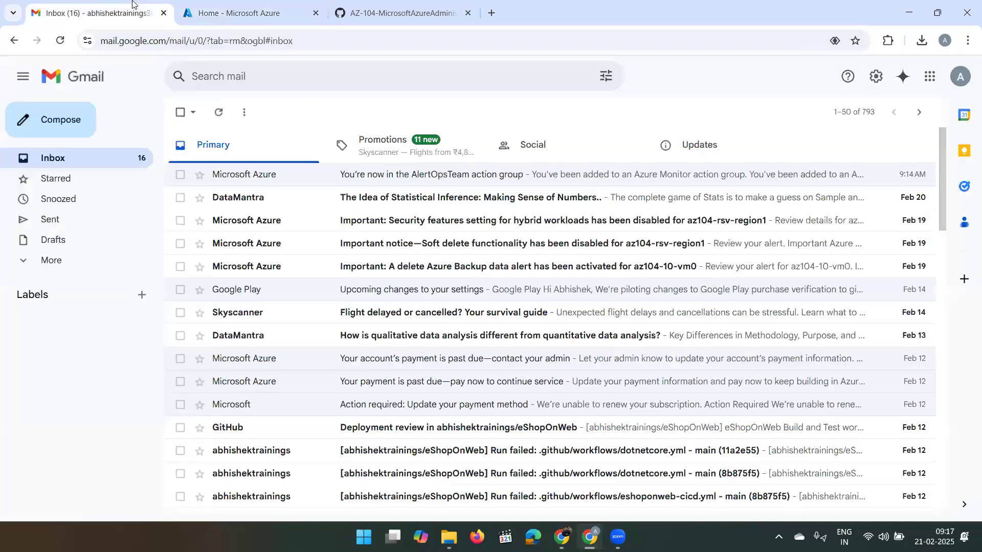
click(213, 115)
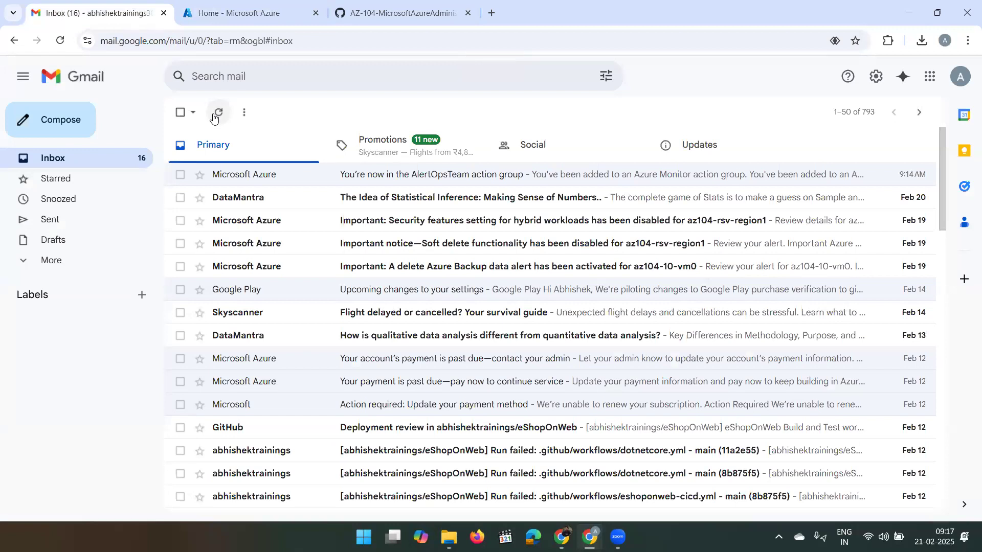
click(214, 116)
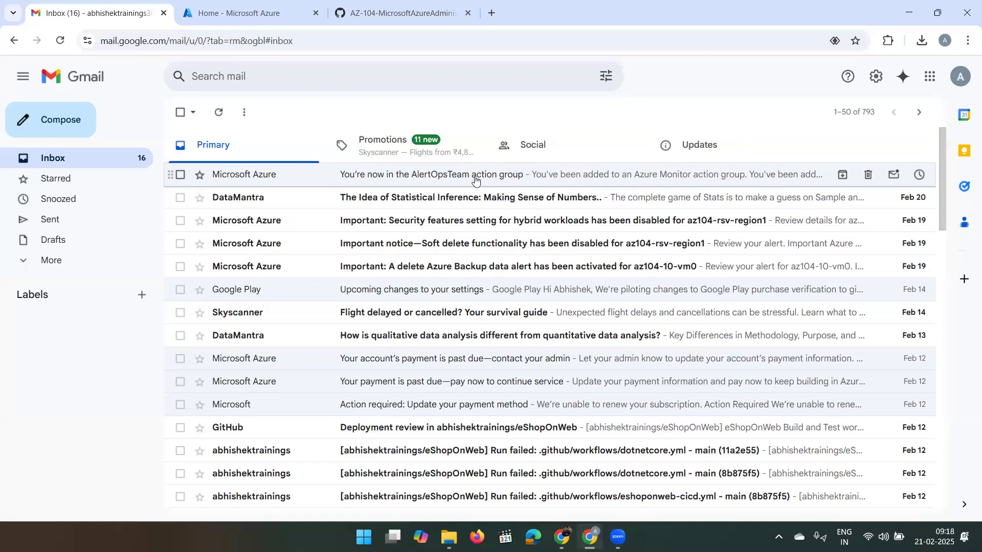
click(313, 51)
key(Return)
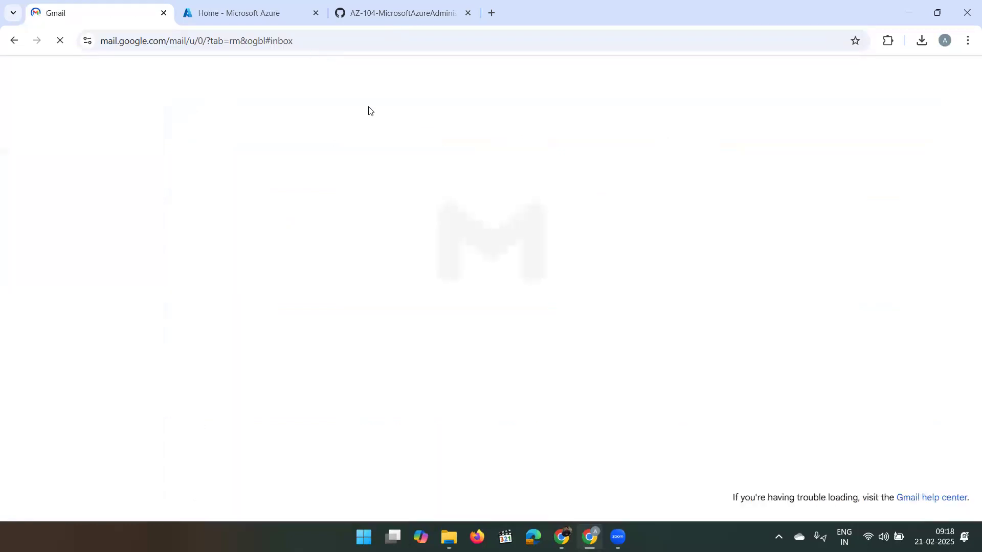
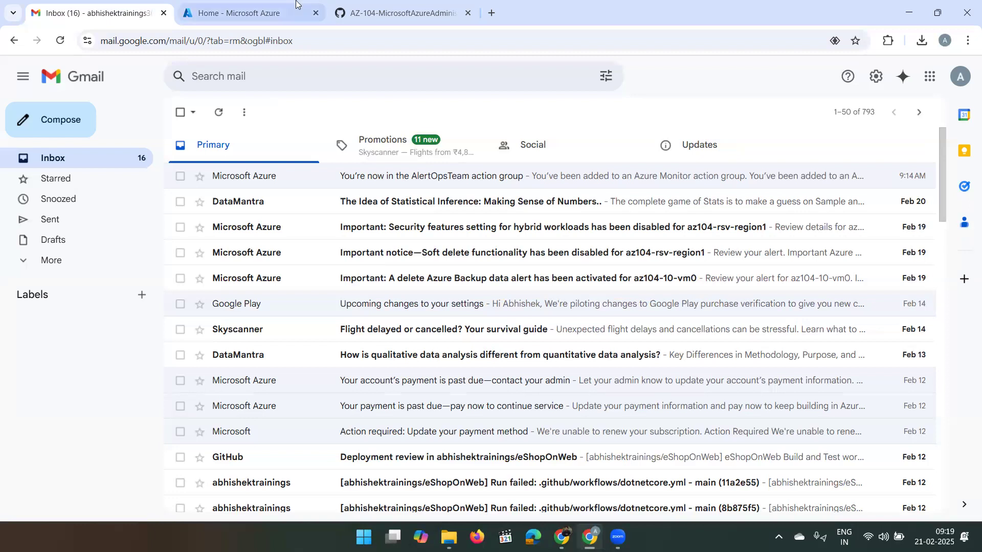
- Reload the Gmail inbox and compare it against the Azure portal home tab
click(295, 41)
key(ctrl+a)
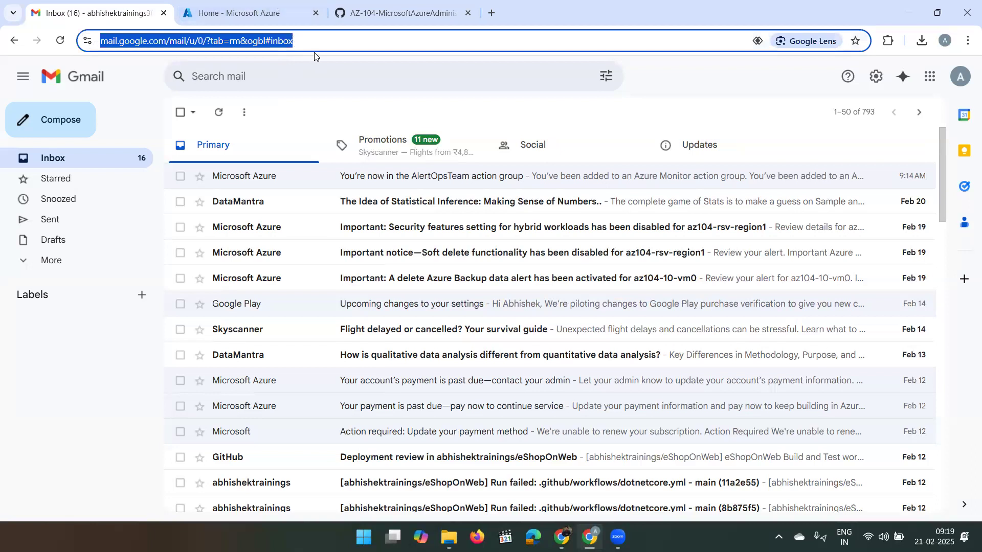
key(Return)
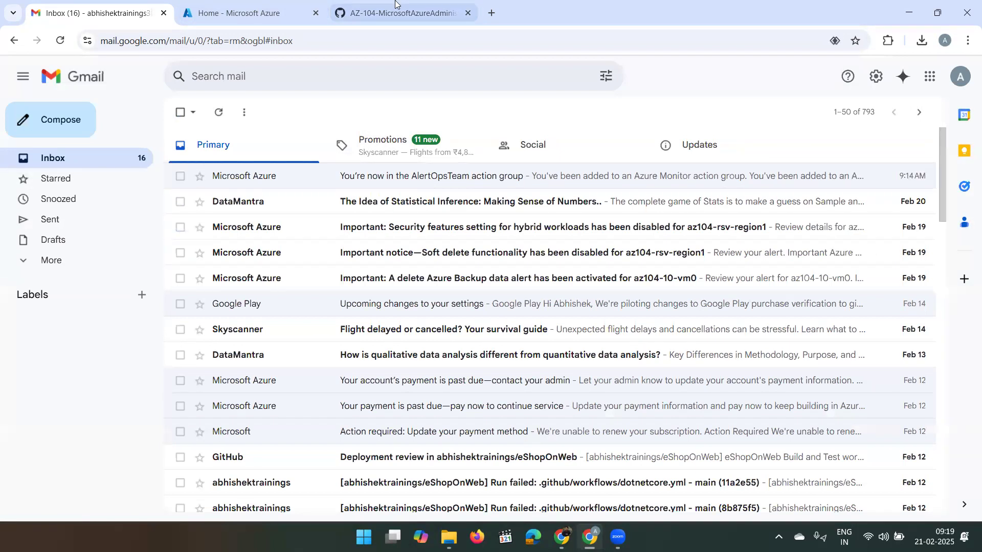
click(233, 13)
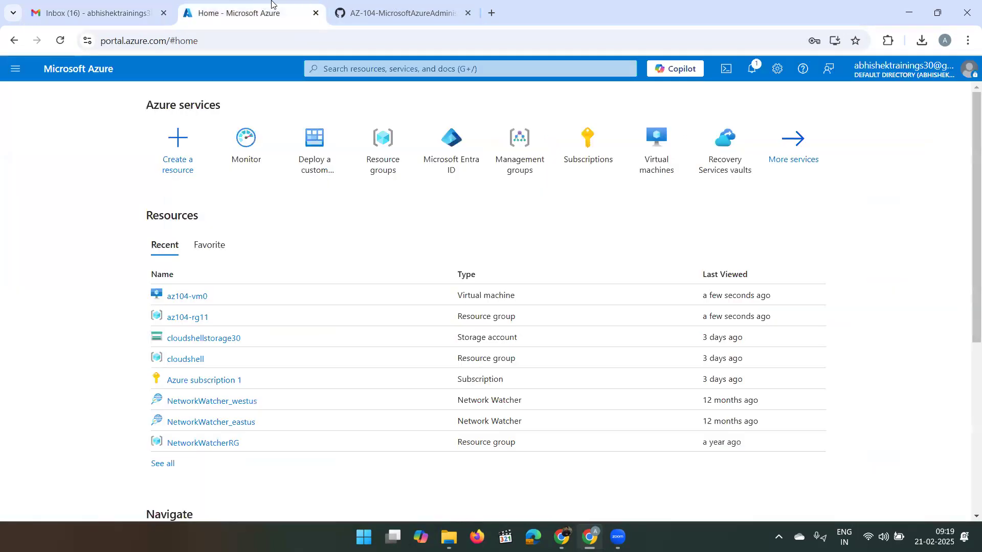
click(77, 4)
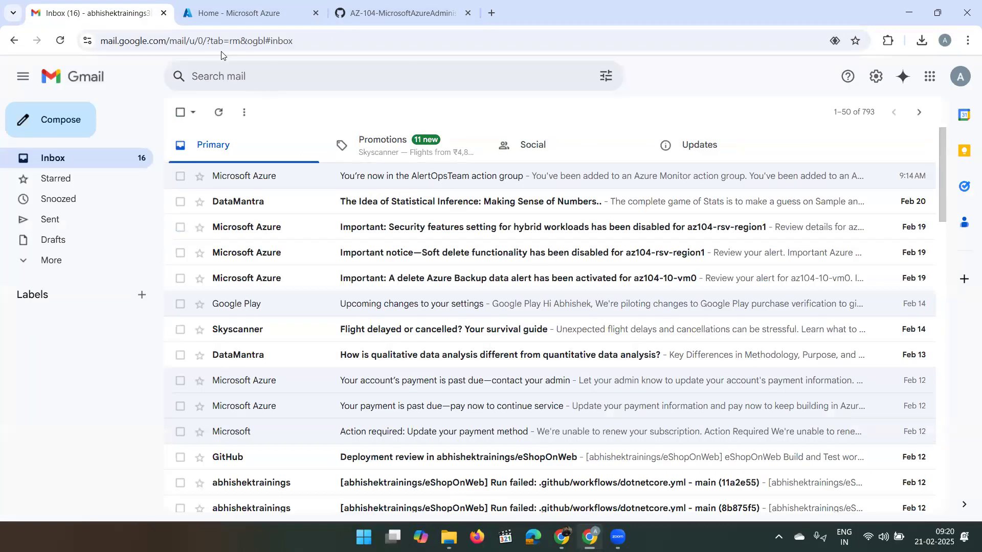
click(250, 15)
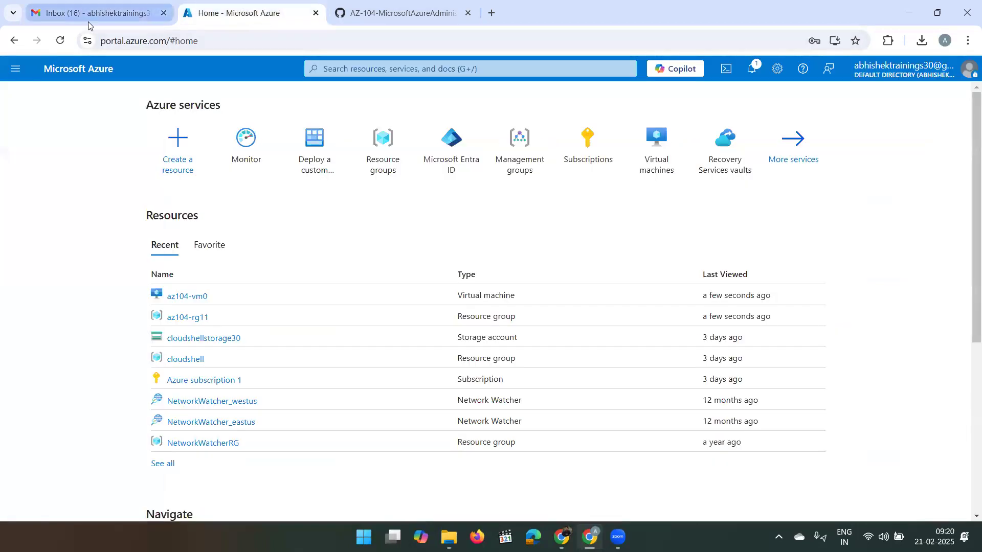
click(123, 17)
click(246, 12)
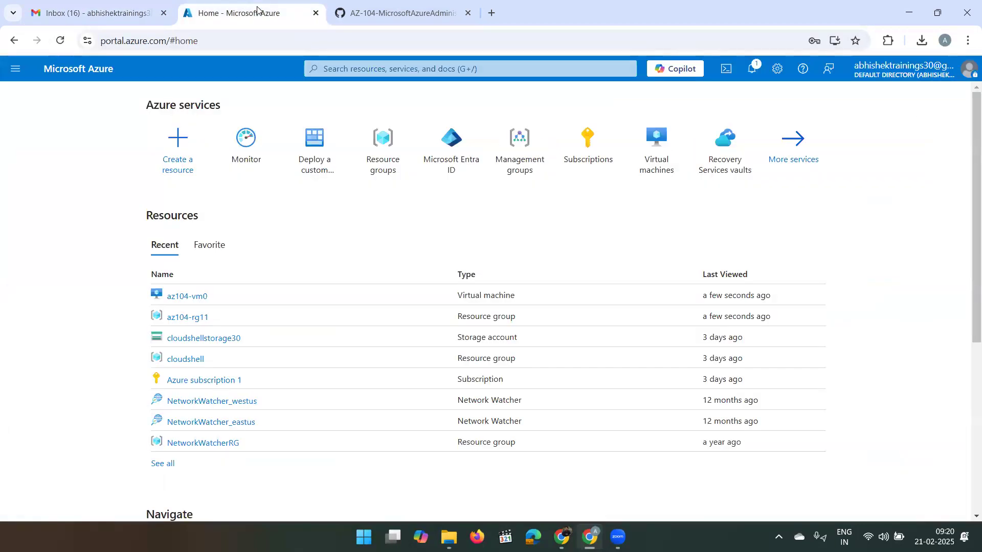
- Check the AZ-104 monitoring lab instructions, reload Gmail again, then return to Azure Home
click(387, 7)
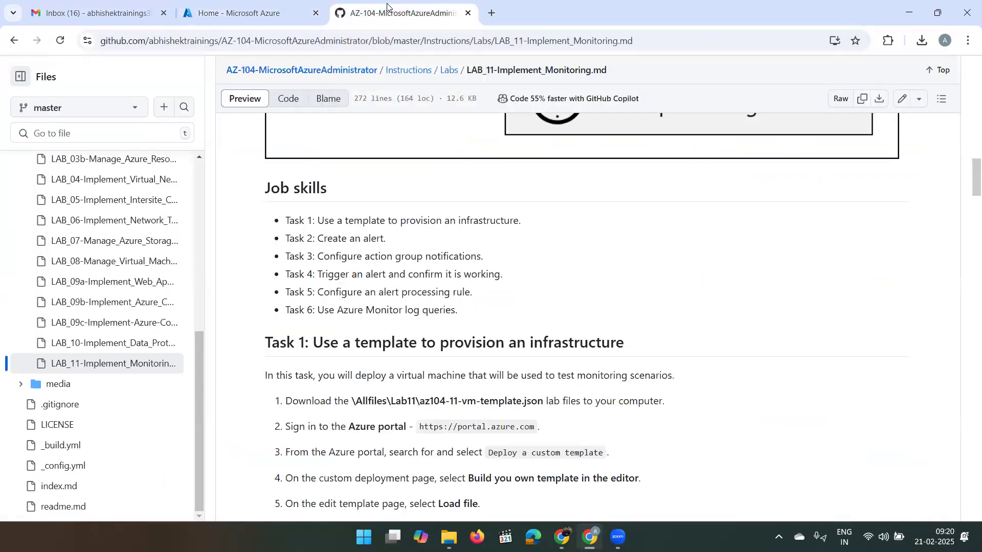
click(258, 10)
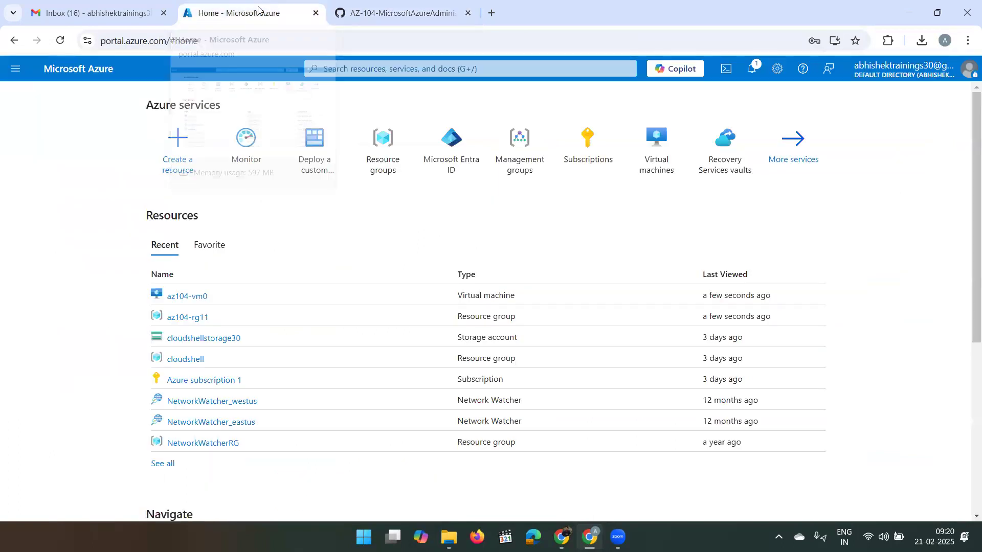
click(113, 14)
click(335, 40)
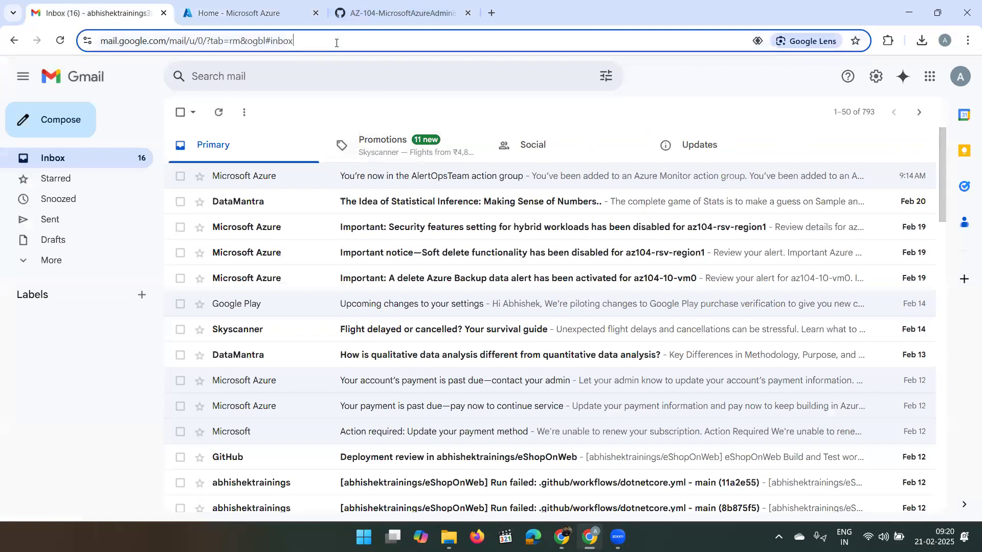
key(Return)
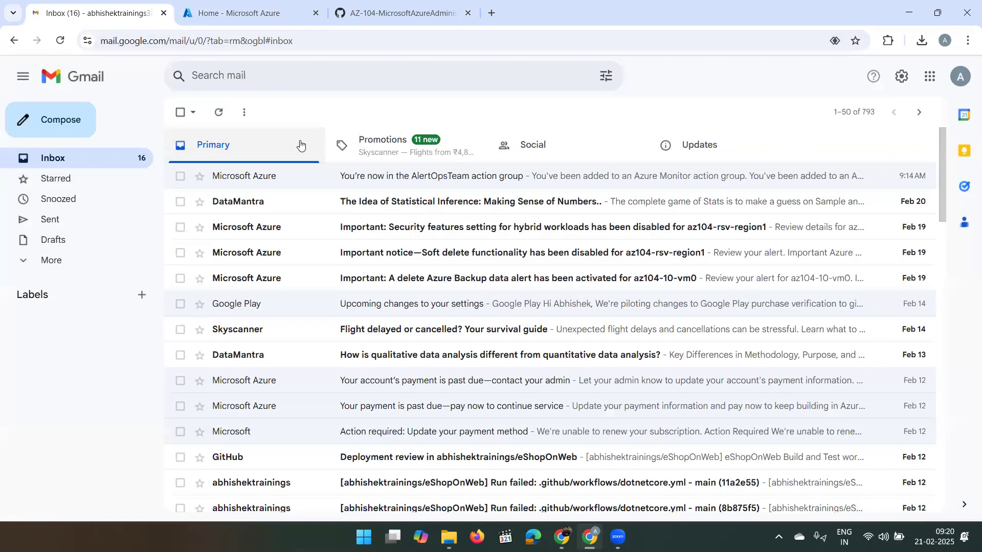
click(282, 15)
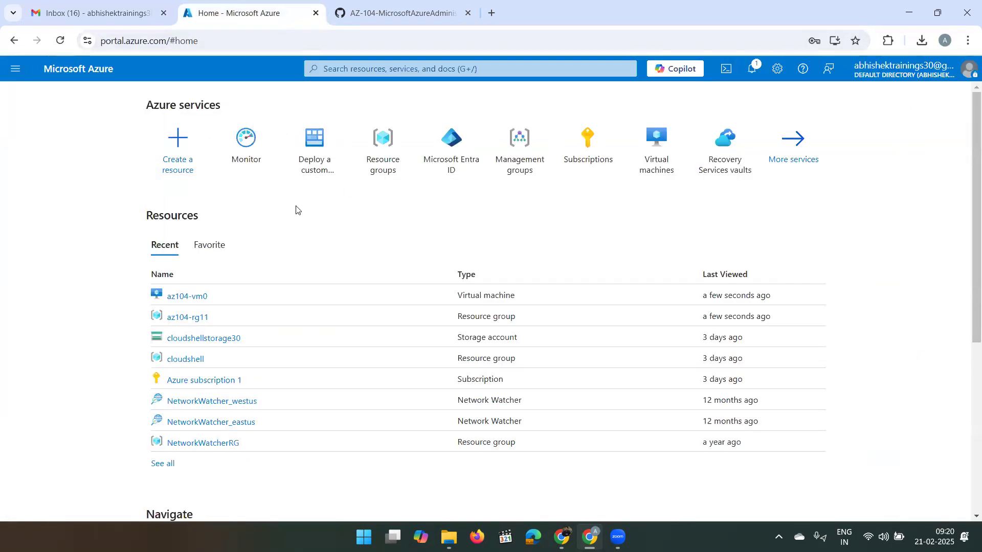
- Open Monitor Alerts, reload the page, and list the alert rules including 'VM was deleted'
click(243, 160)
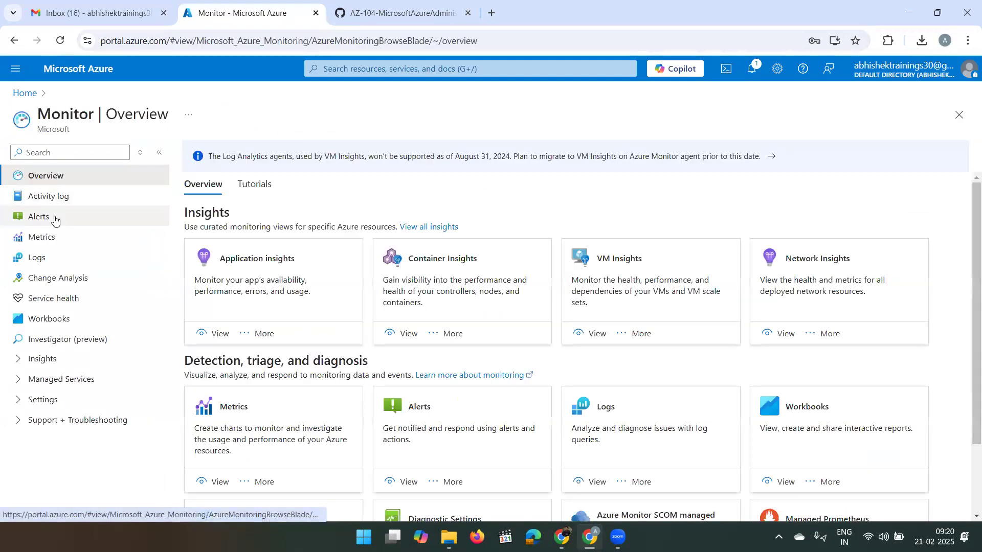
click(55, 221)
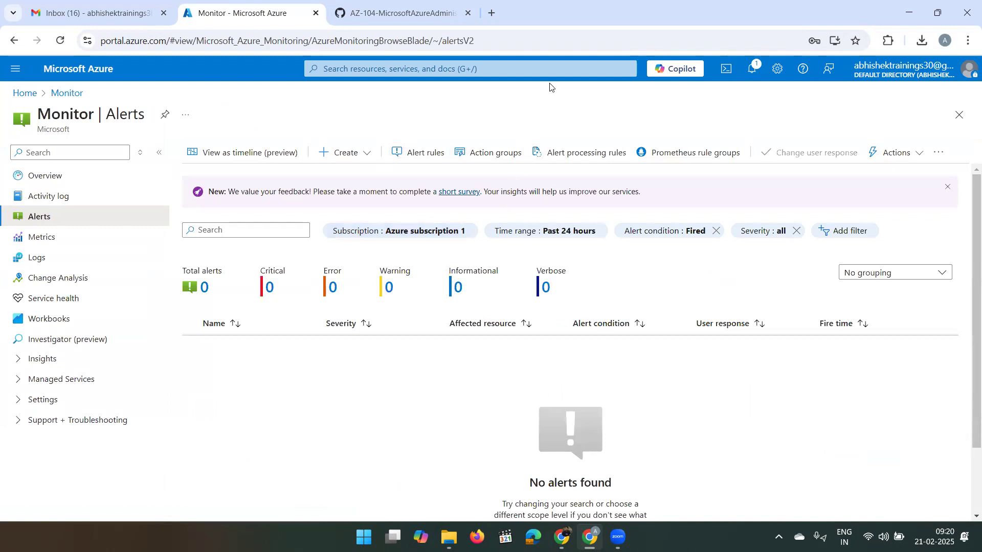
click(753, 69)
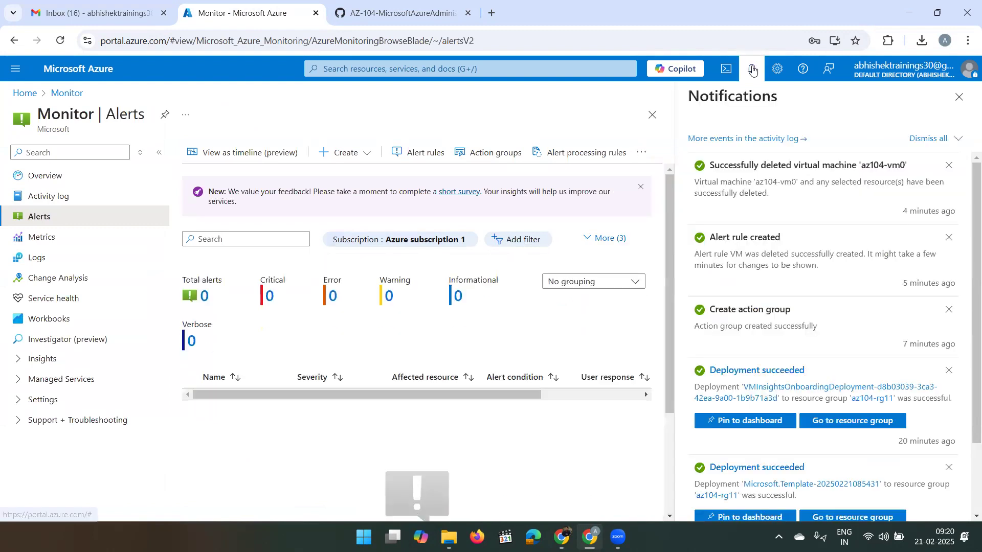
click(752, 70)
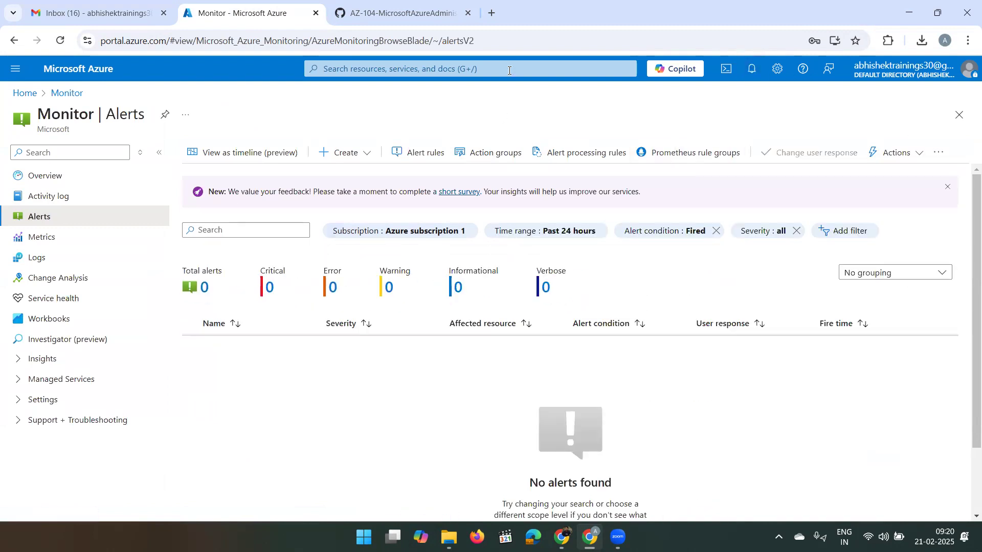
click(504, 47)
key(Return)
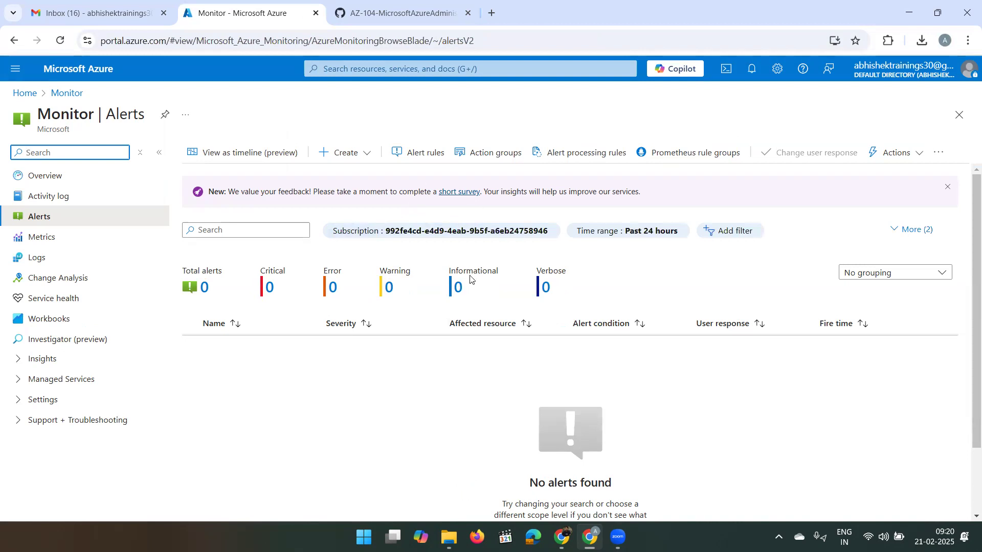
click(423, 153)
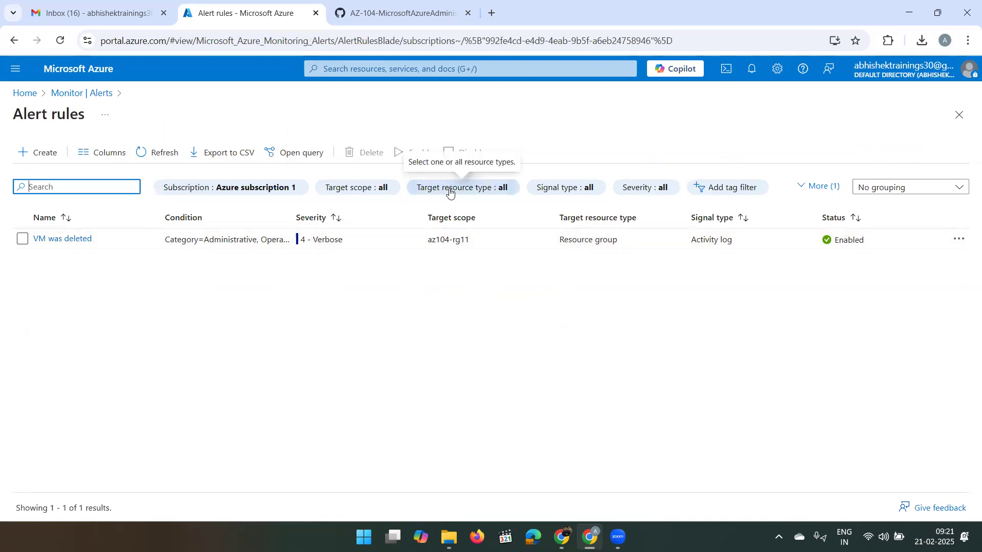
- Review the 'VM was deleted' rule's condition and actions, then edit it
click(65, 240)
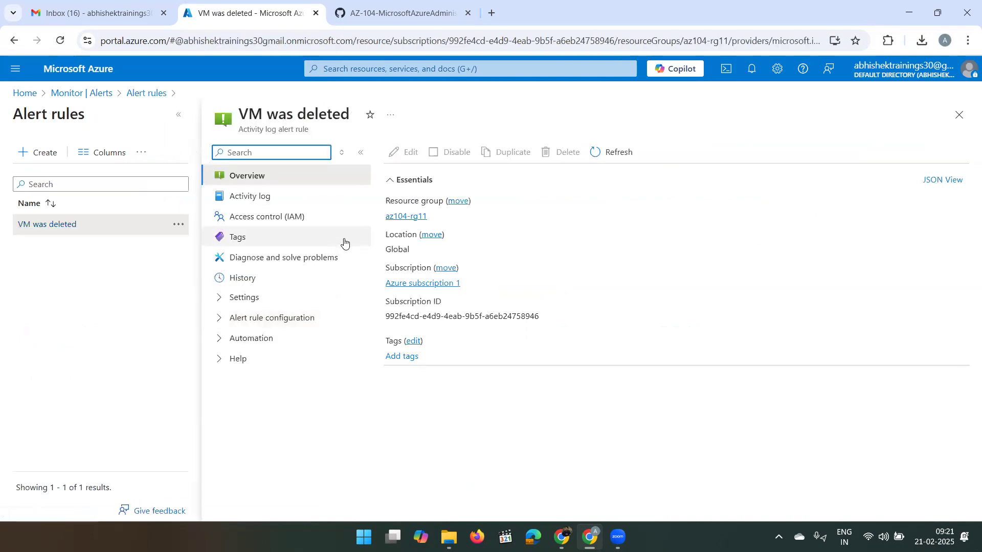
scroll(442, 306, down, 1)
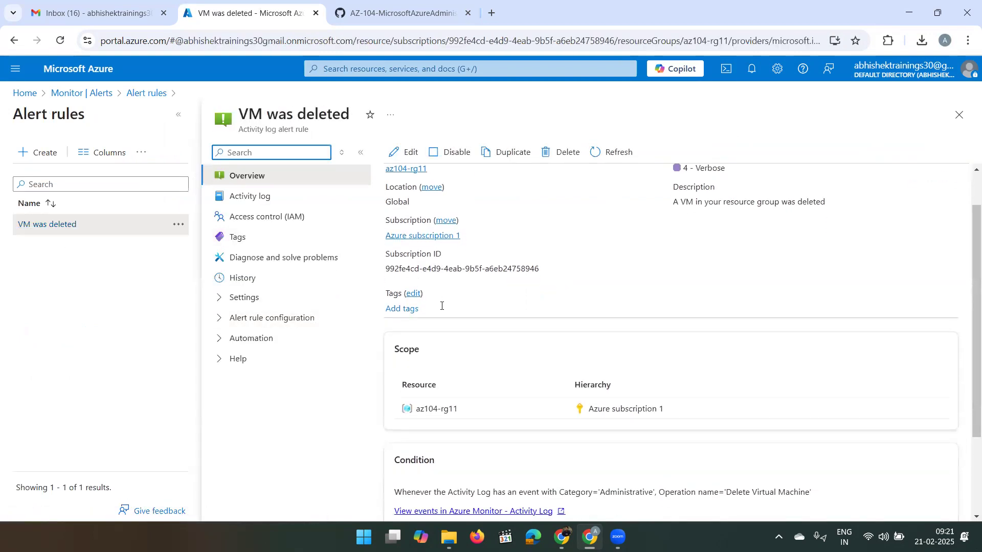
scroll(441, 306, down, 2)
scroll(442, 306, down, 1)
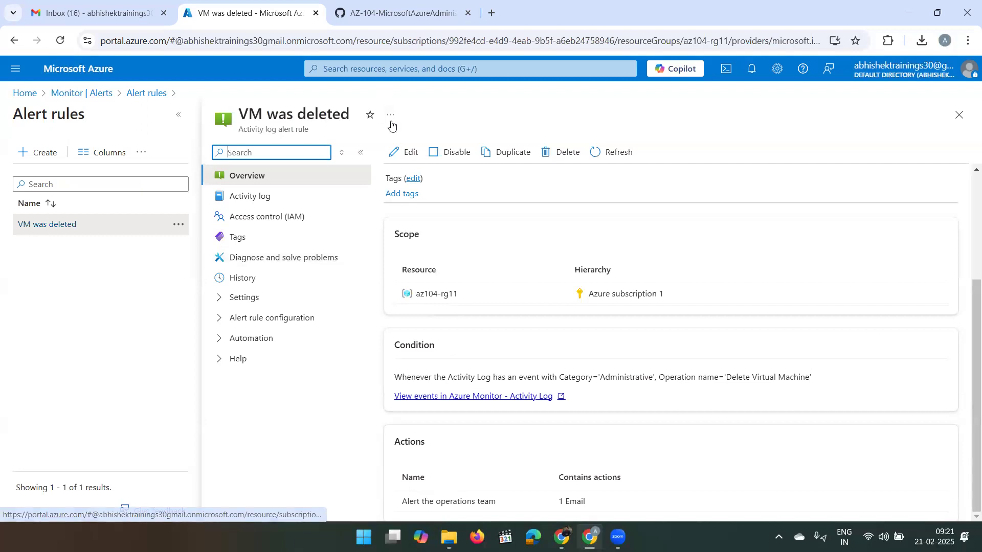
click(395, 153)
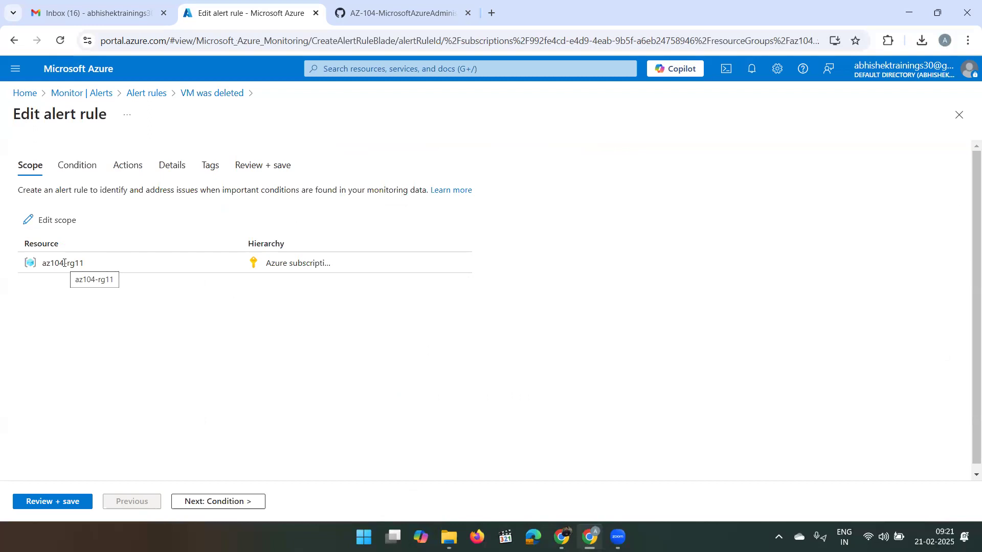
- Open the rule's resource scope picker and browse the expanded az104-rg11 resource group
click(45, 228)
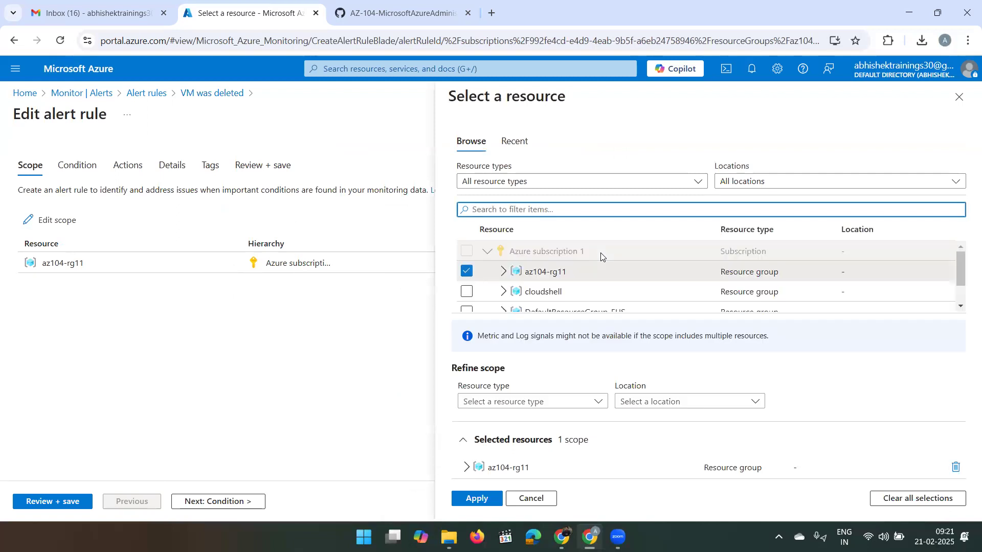
click(507, 270)
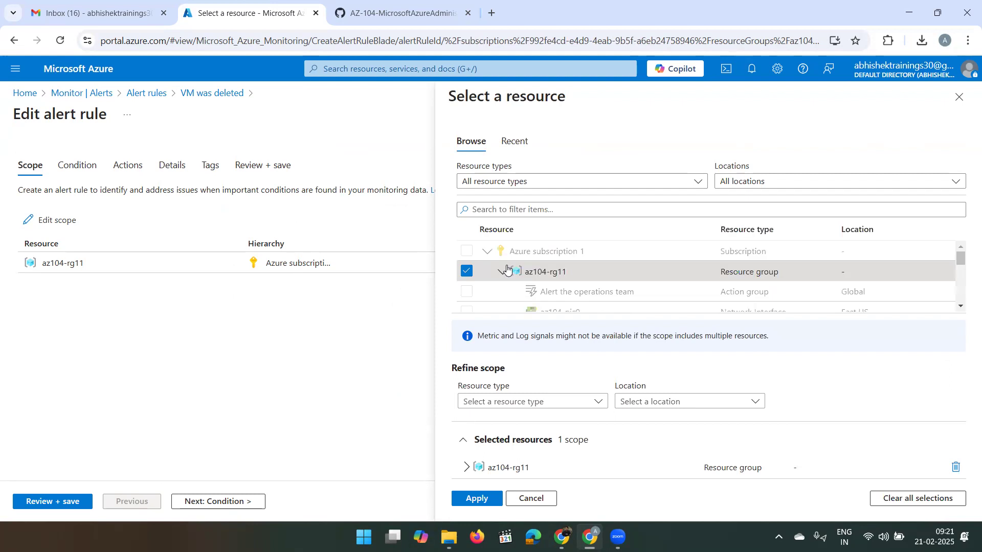
scroll(498, 279, down, 2)
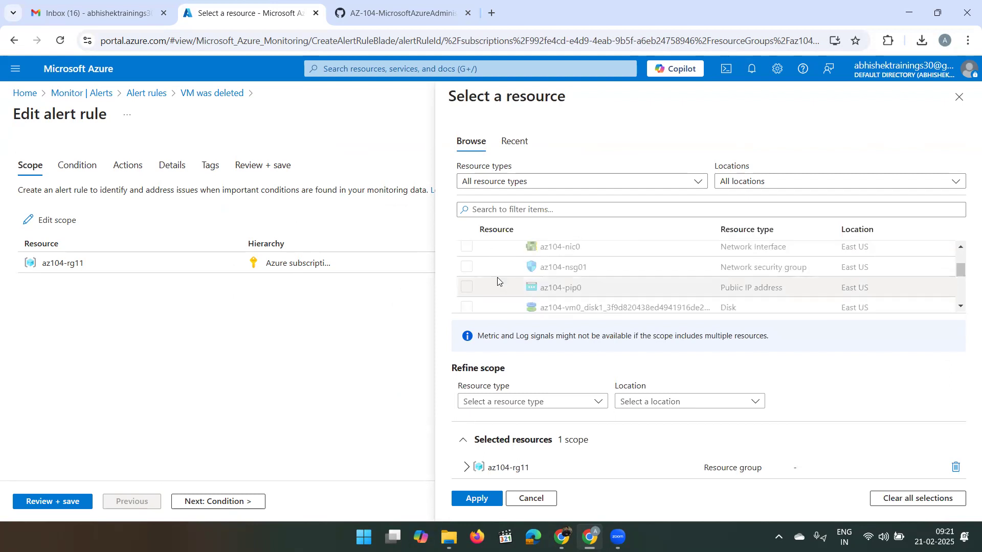
scroll(499, 280, down, 2)
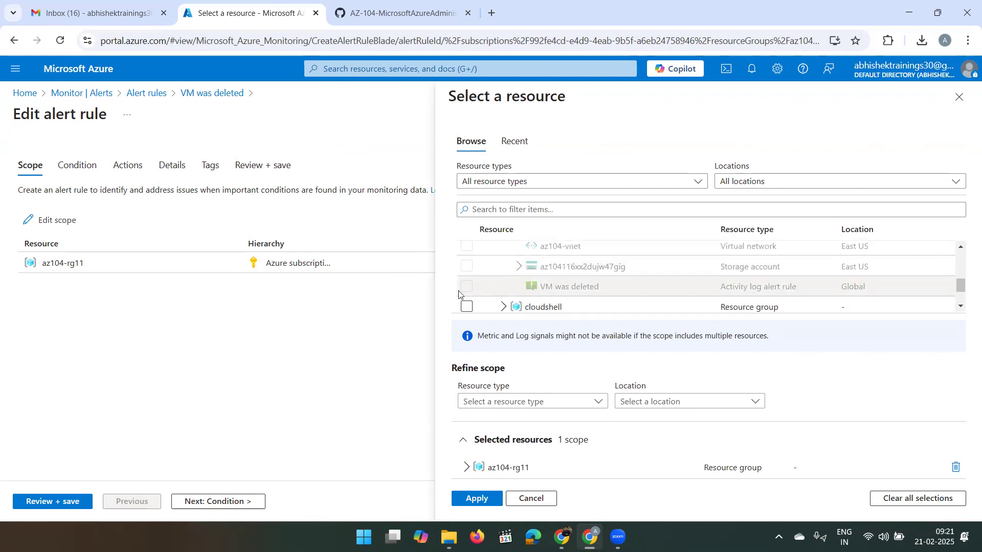
scroll(492, 284, down, 1)
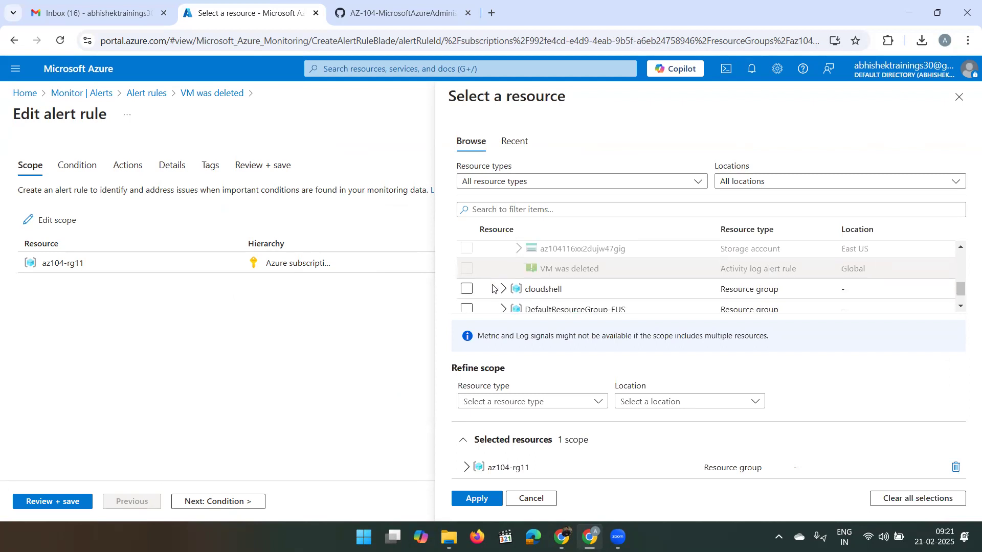
scroll(534, 269, up, 1)
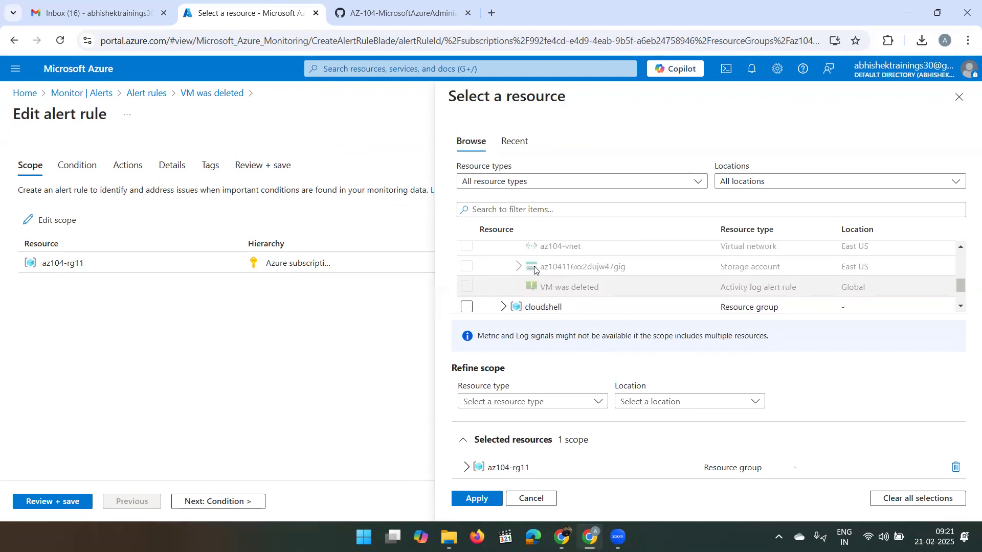
scroll(535, 270, down, 1)
scroll(535, 270, down, 1)
scroll(535, 270, up, 3)
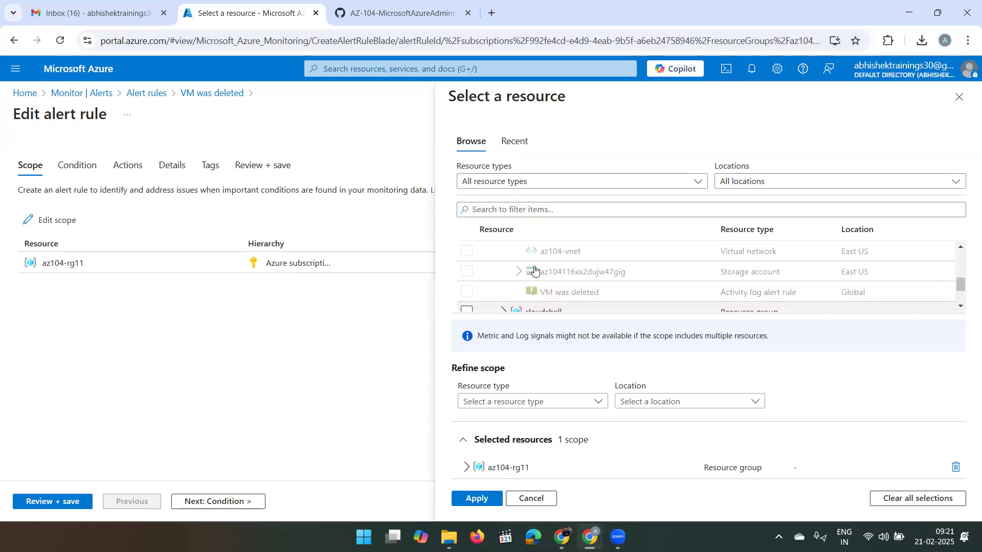
scroll(535, 270, up, 2)
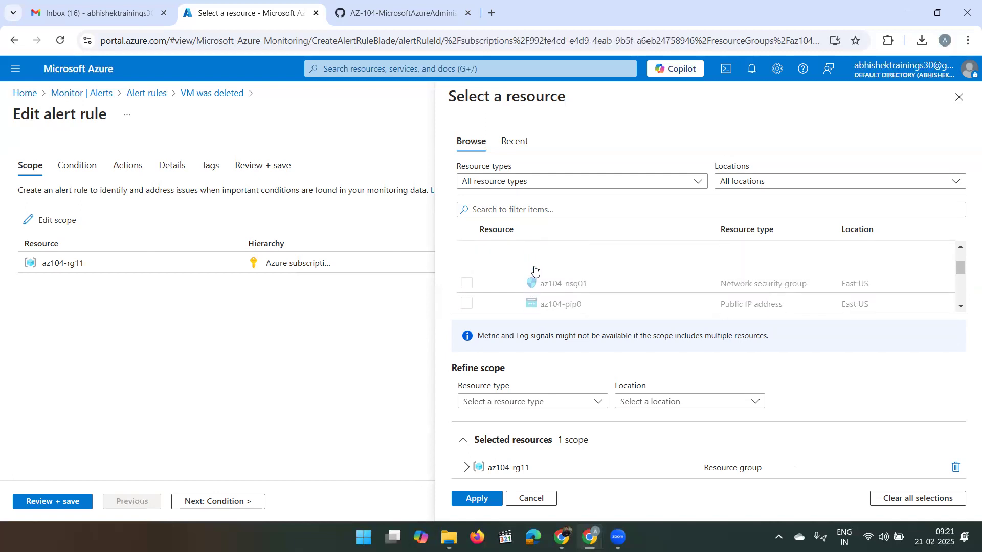
scroll(490, 279, up, 2)
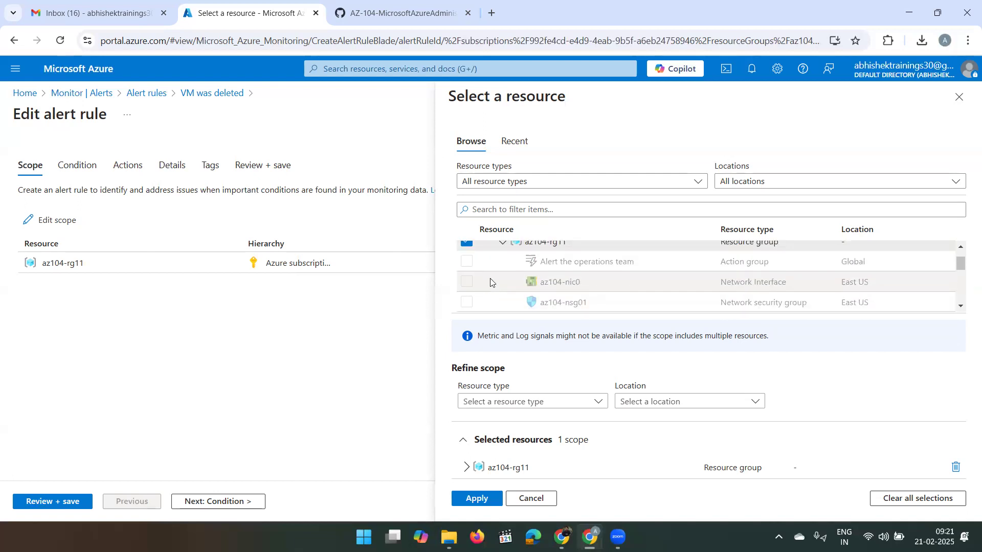
scroll(490, 279, down, 1)
scroll(490, 281, down, 5)
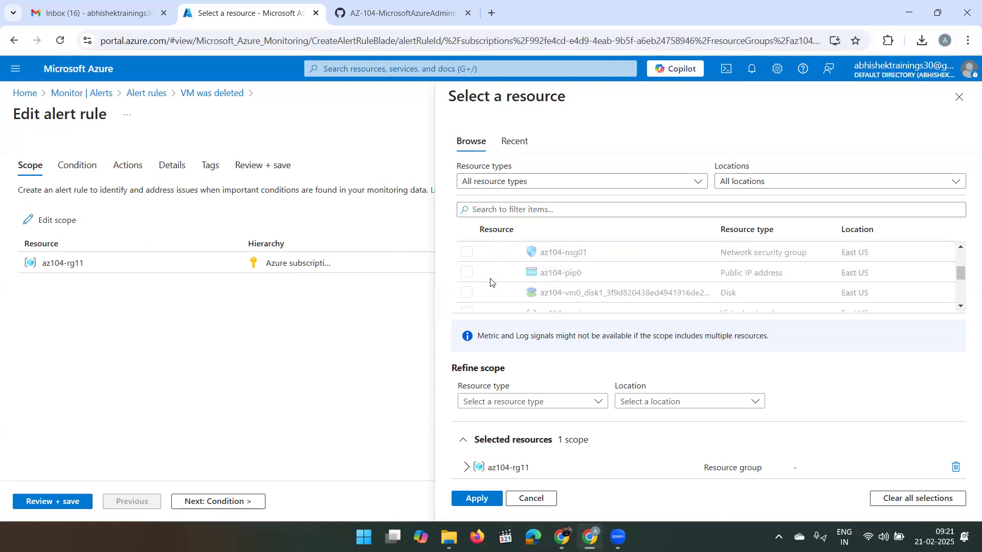
scroll(490, 281, down, 2)
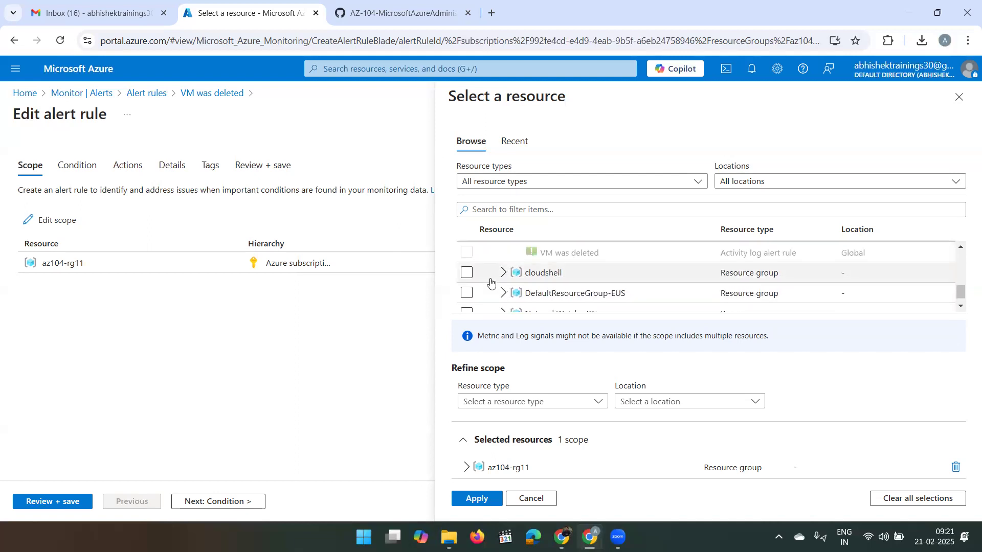
scroll(491, 283, up, 5)
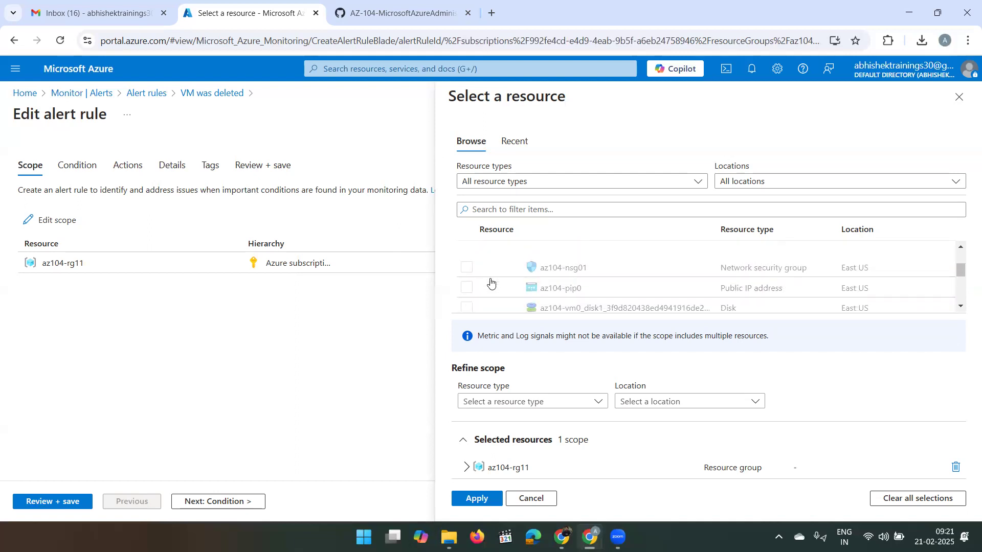
scroll(491, 283, up, 2)
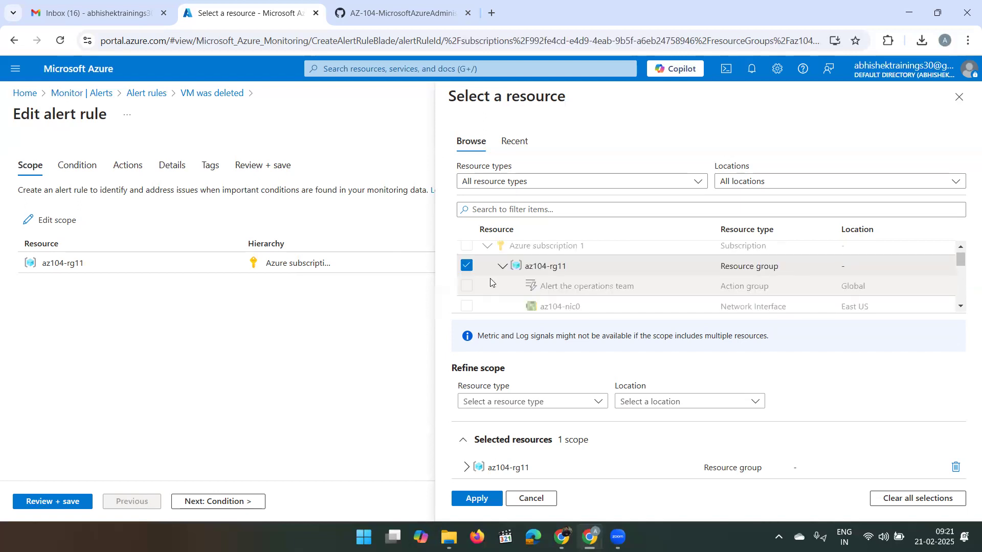
scroll(490, 281, up, 1)
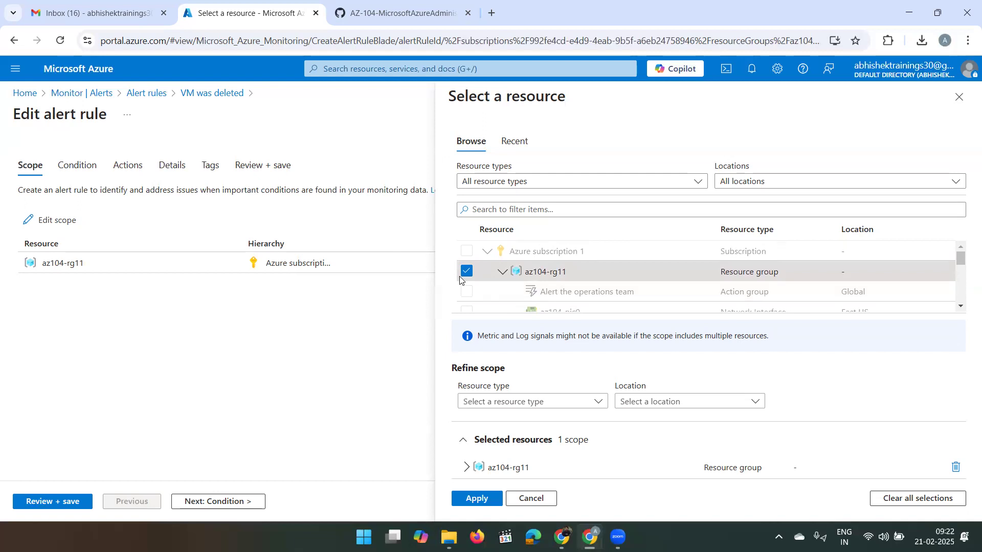
- Reload Gmail, then deselect az104-rg11 from the rule scope and return to Gmail
click(79, 3)
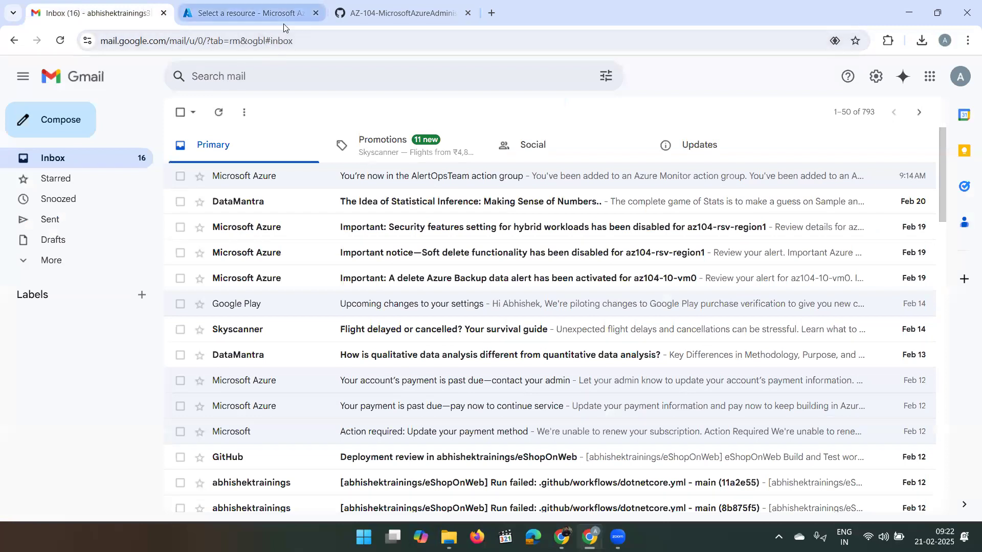
click(274, 46)
key(Return)
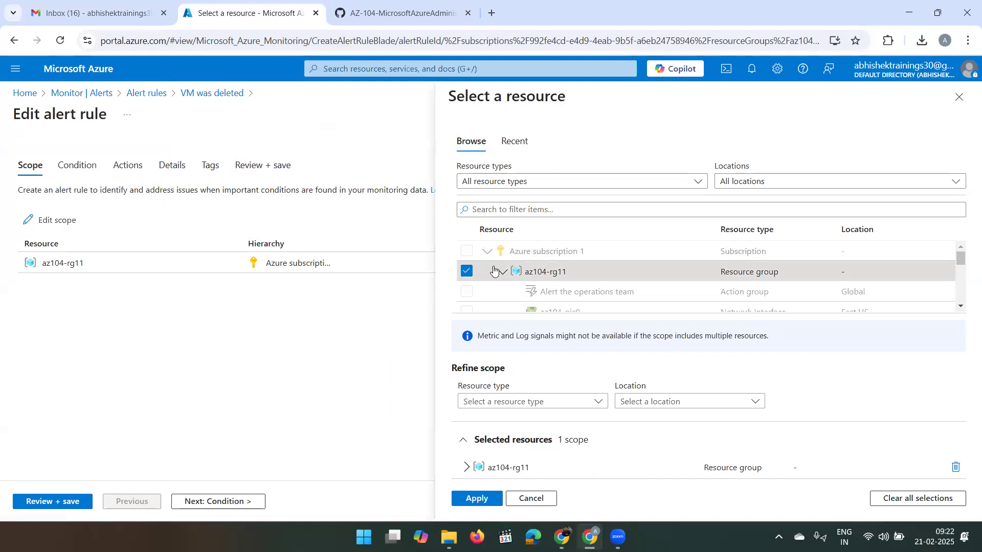
click(466, 273)
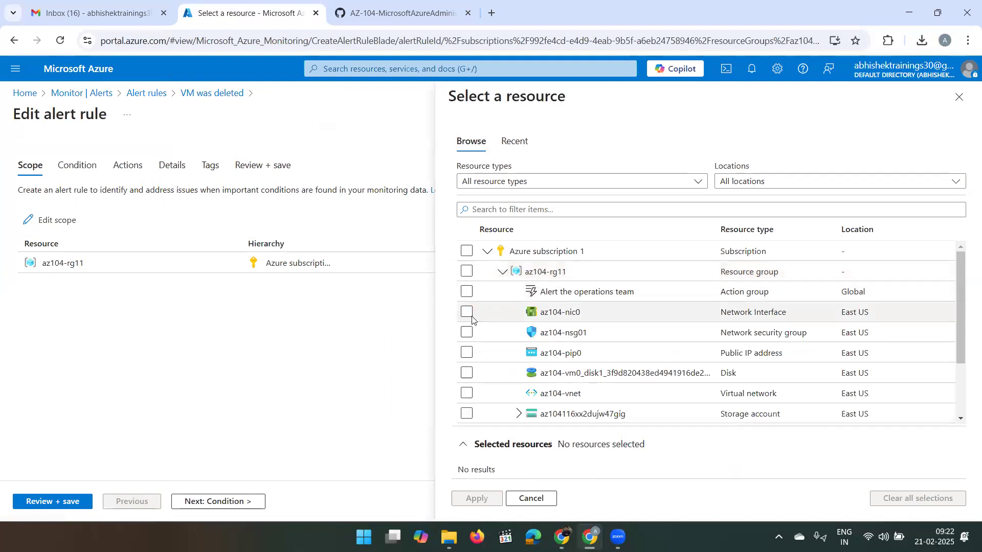
scroll(469, 370, down, 3)
scroll(470, 371, up, 1)
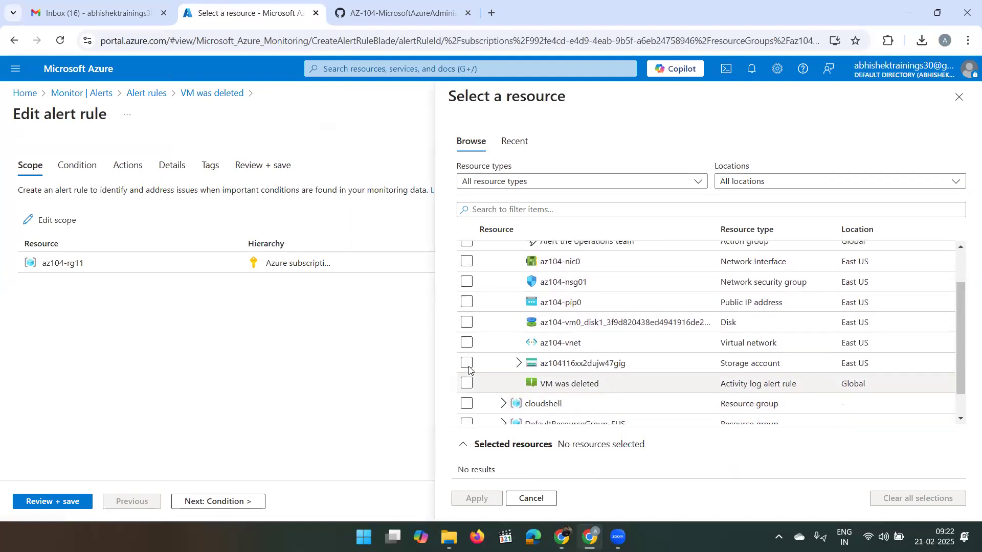
scroll(469, 371, up, 1)
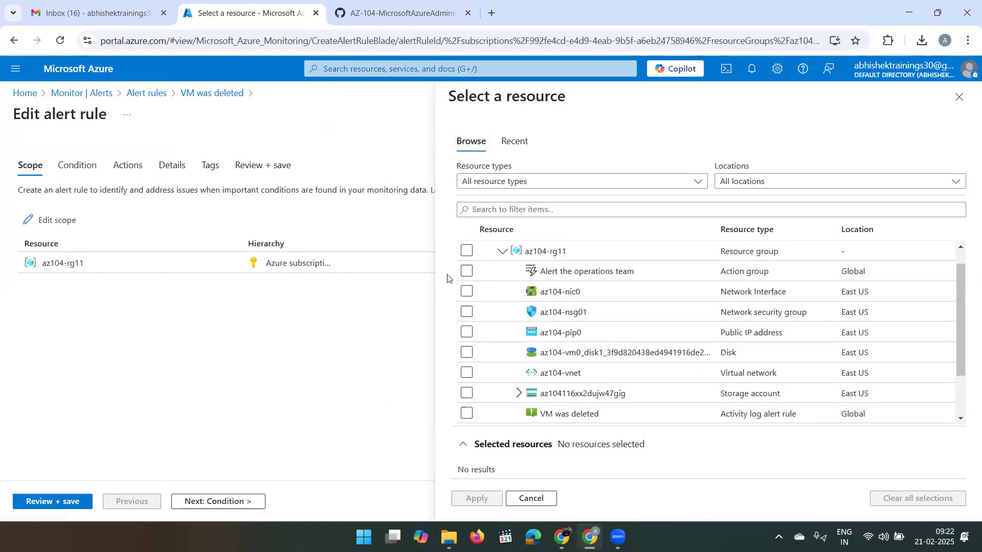
click(97, 13)
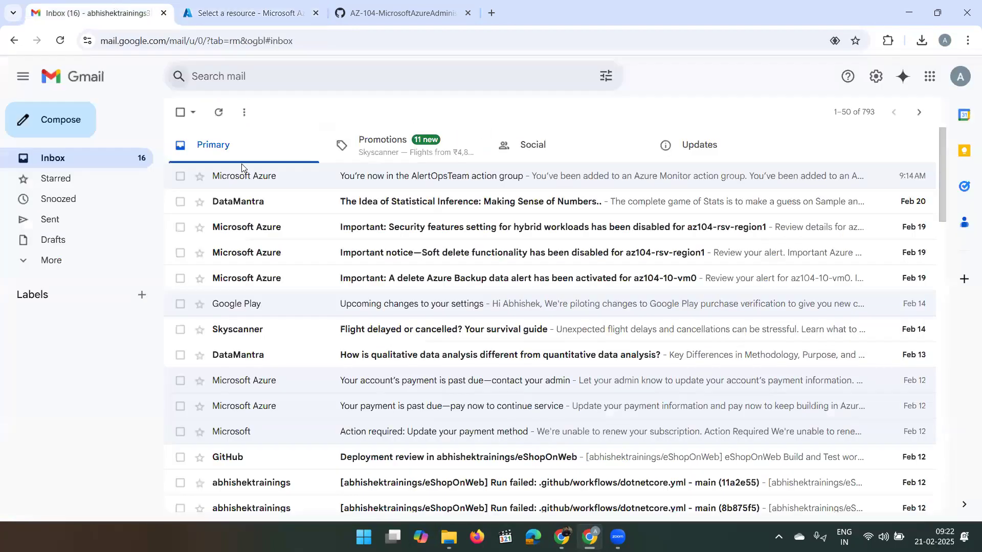
click(303, 75)
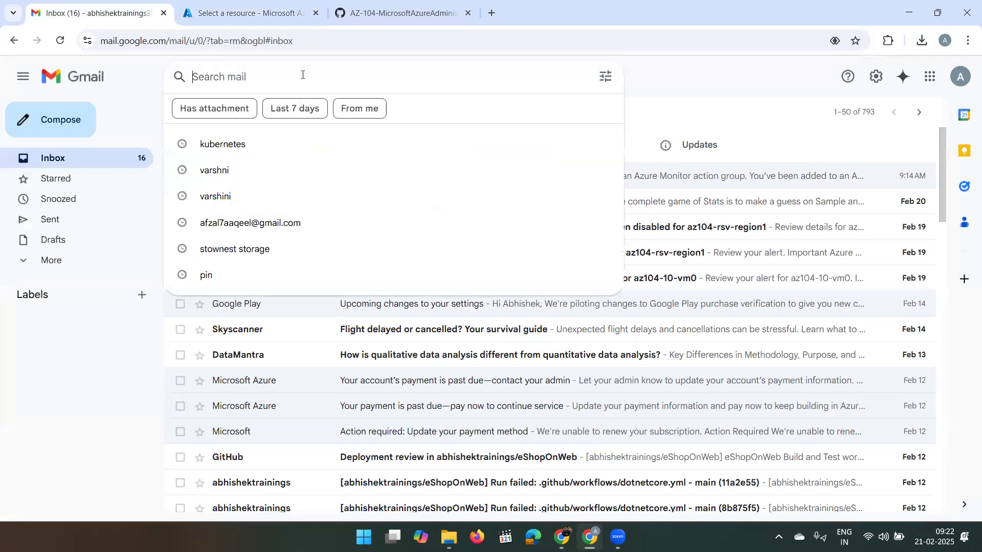
text(VM )
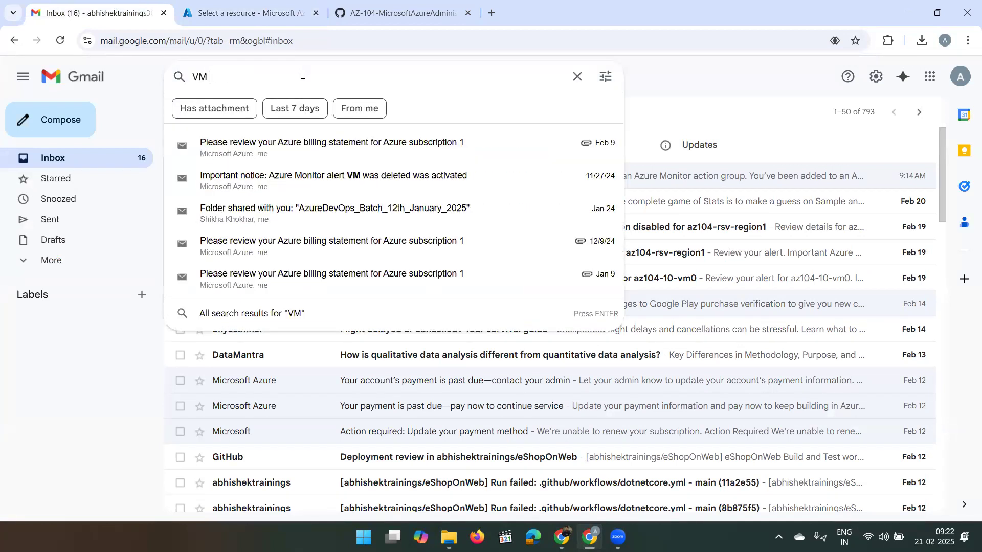
text(was)
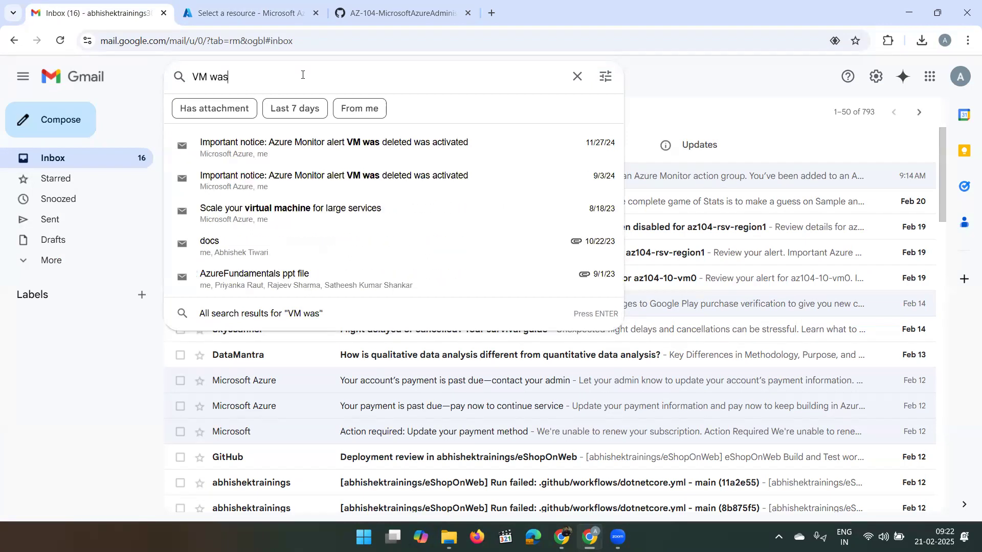
click(397, 150)
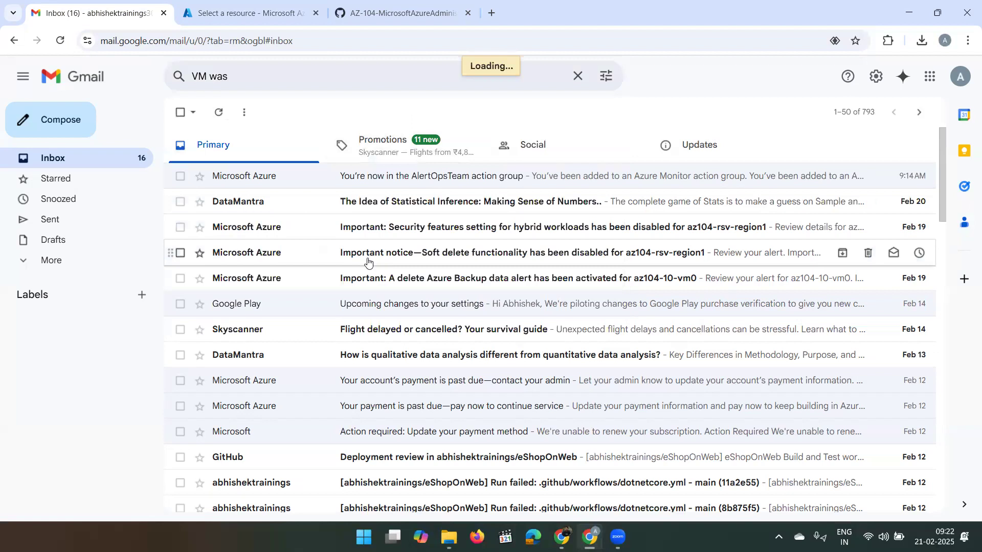
scroll(343, 284, down, 3)
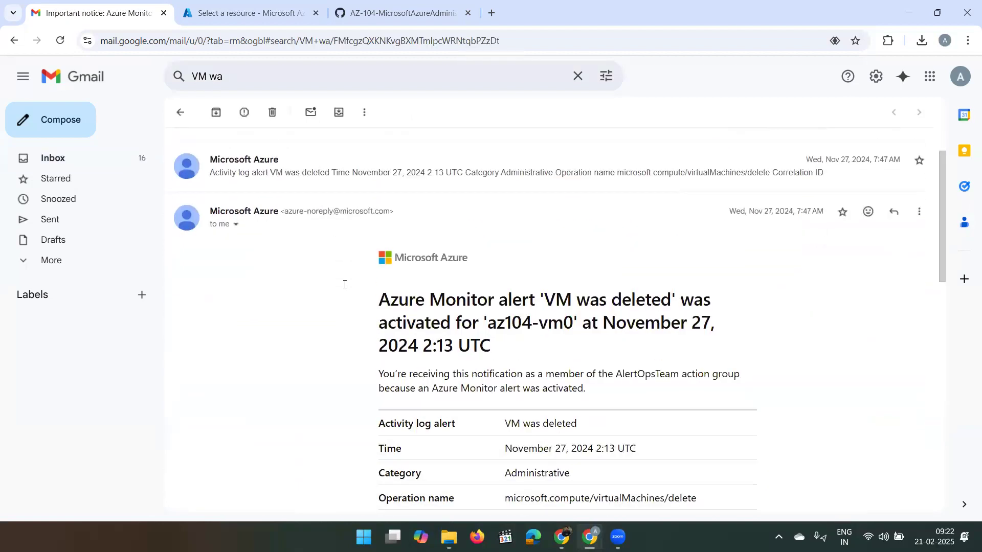
scroll(344, 286, down, 2)
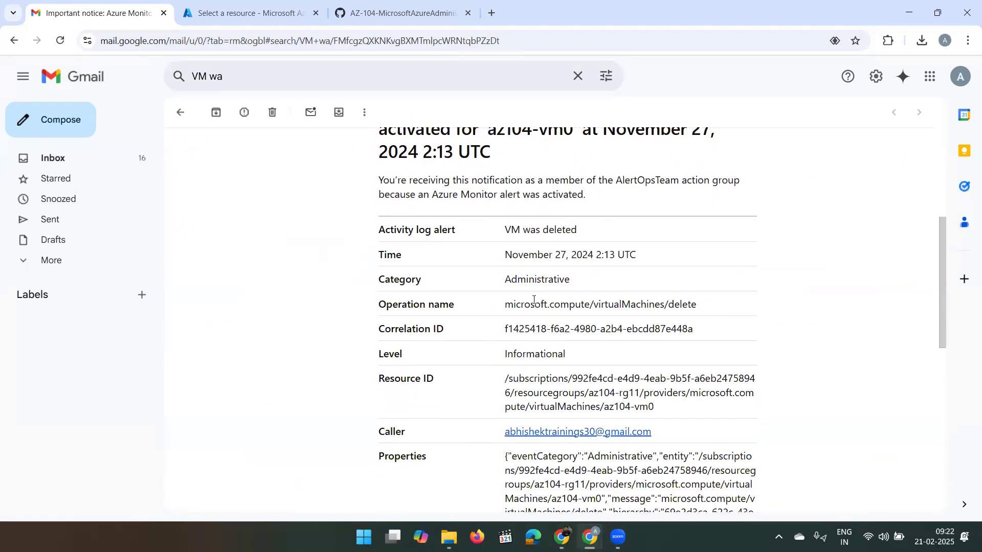
drag(512, 254, 685, 342)
scroll(686, 343, up, 1)
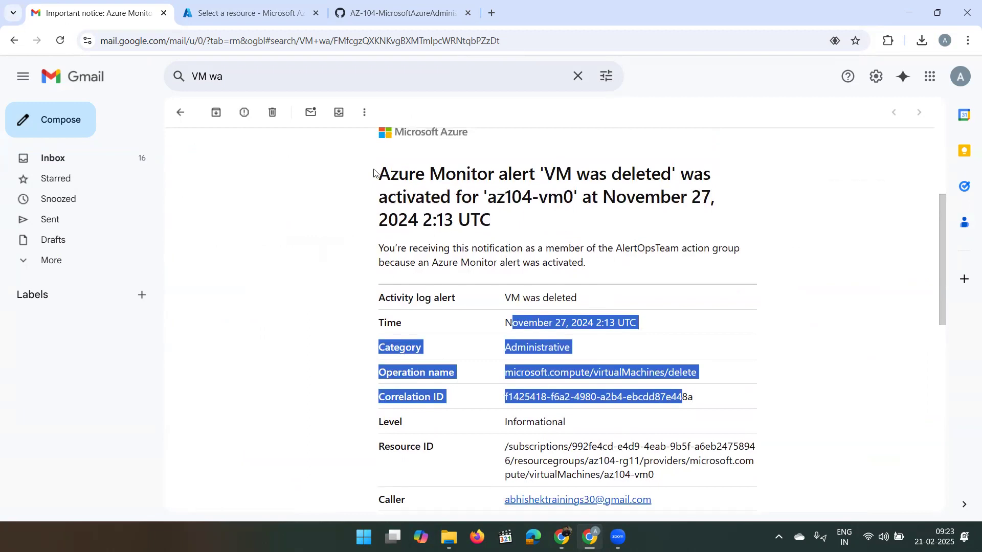
drag(380, 171, 575, 351)
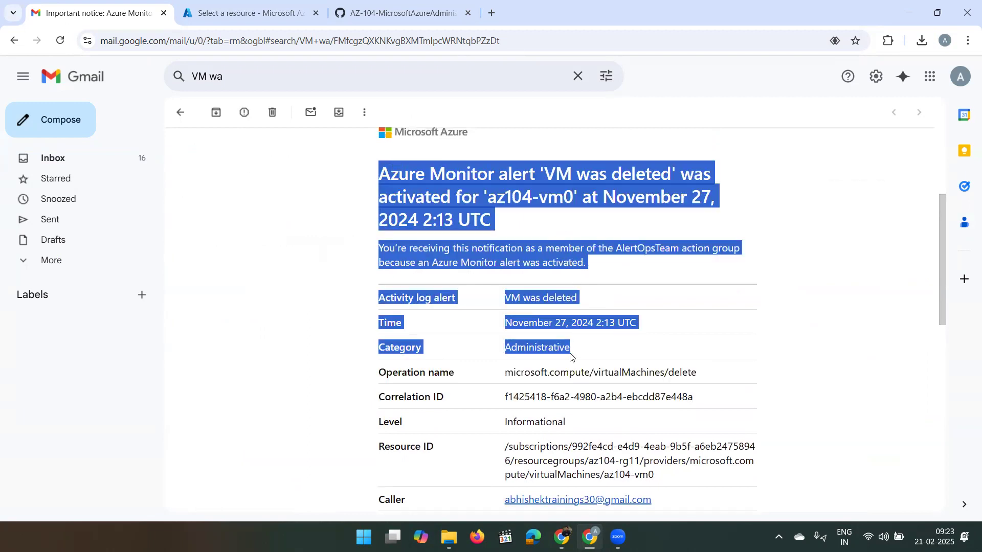
click(600, 380)
scroll(619, 397, down, 5)
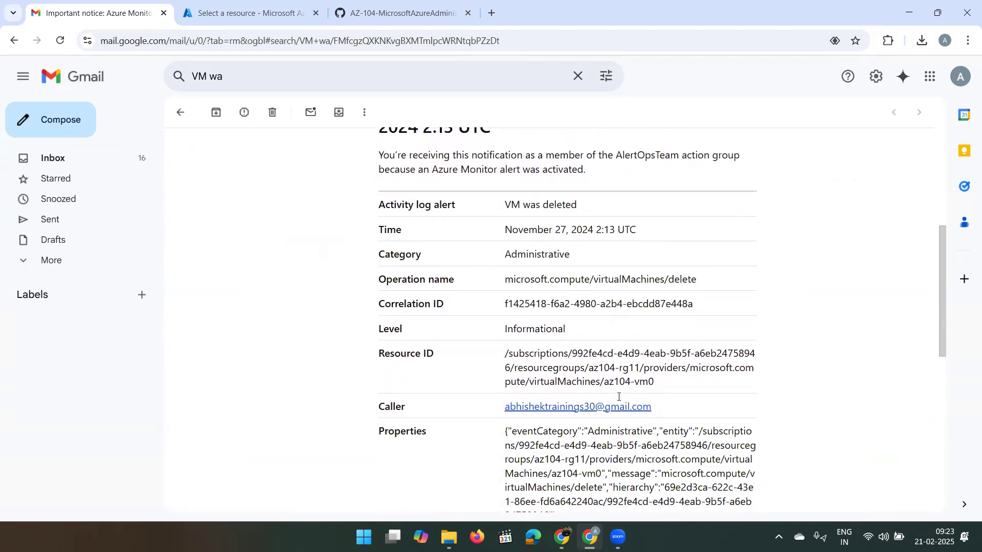
scroll(619, 399, up, 9)
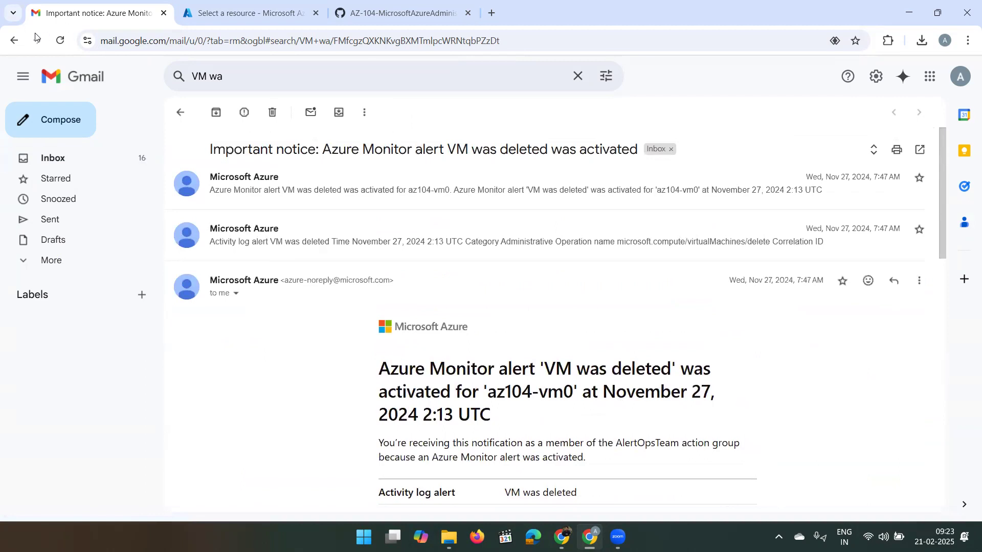
click(43, 160)
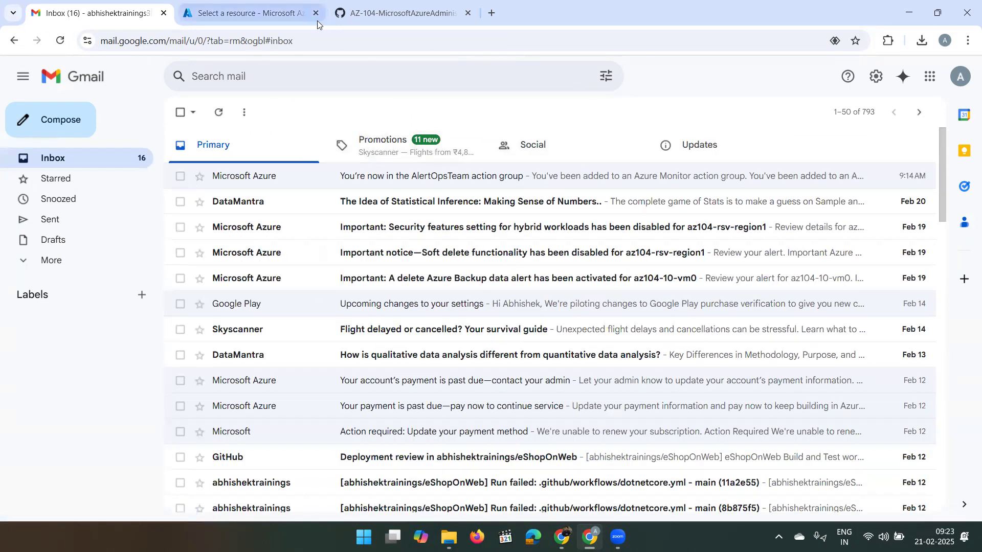
- Read the 'You're now in the AlertOpsTeam action group' email after reloading Gmail
click(324, 40)
key(Return)
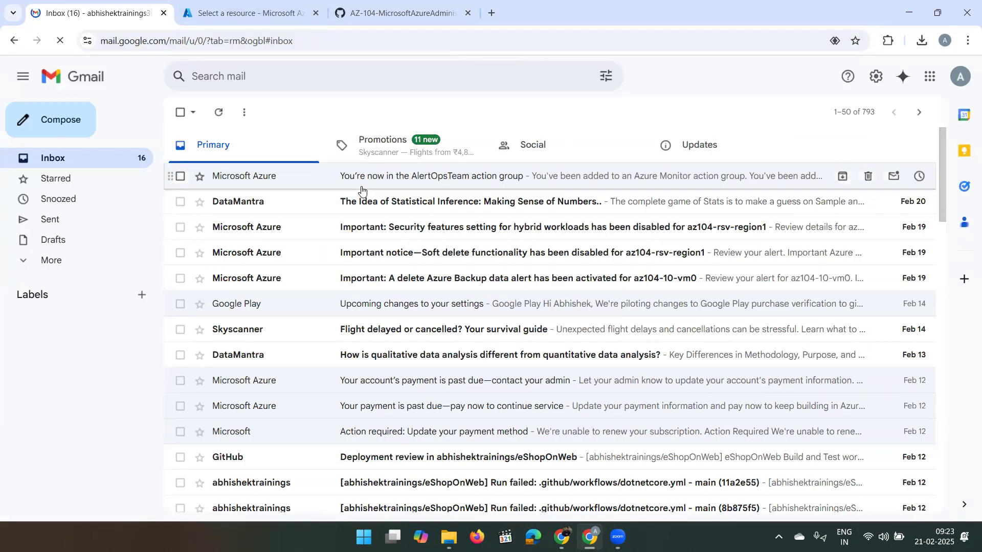
click(362, 190)
scroll(366, 274, down, 5)
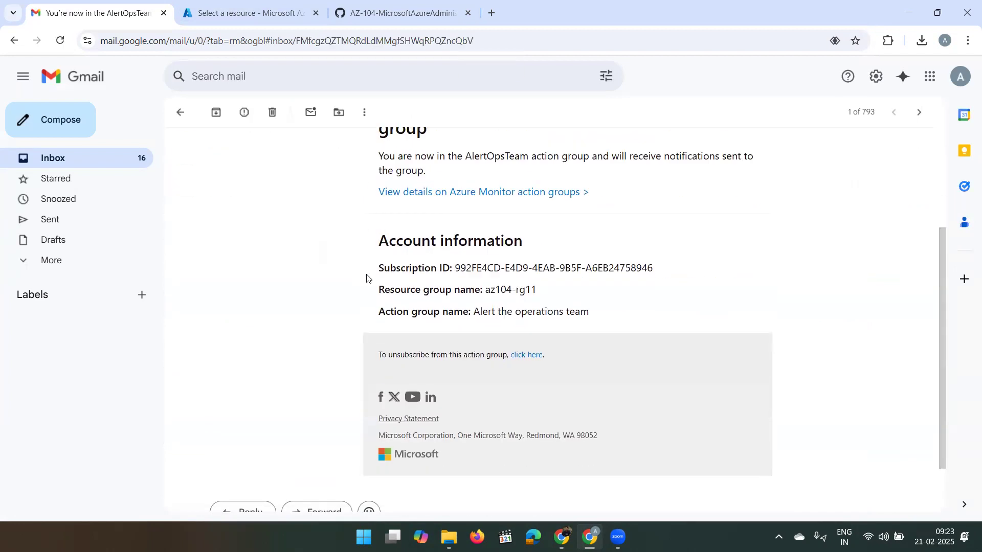
scroll(366, 276, up, 5)
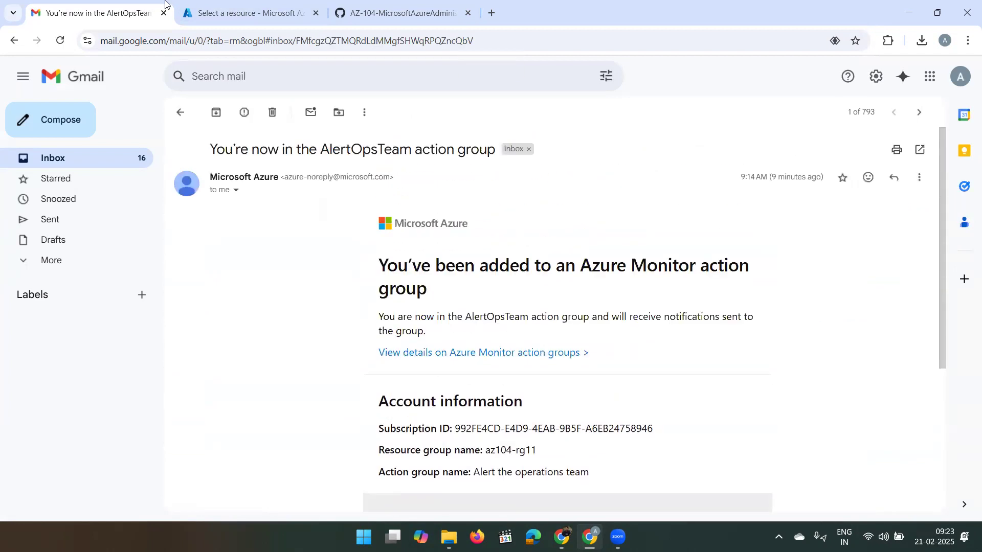
click(256, 7)
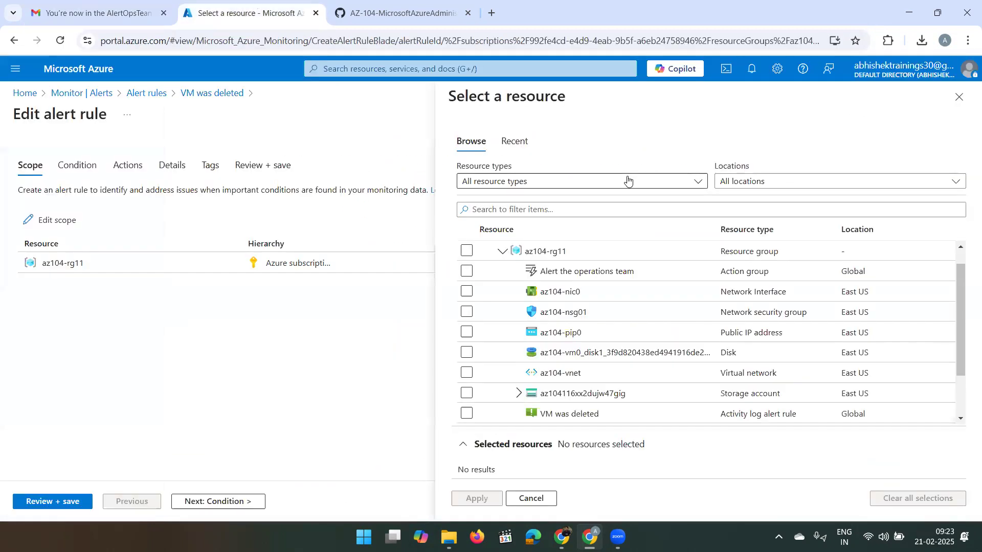
click(959, 97)
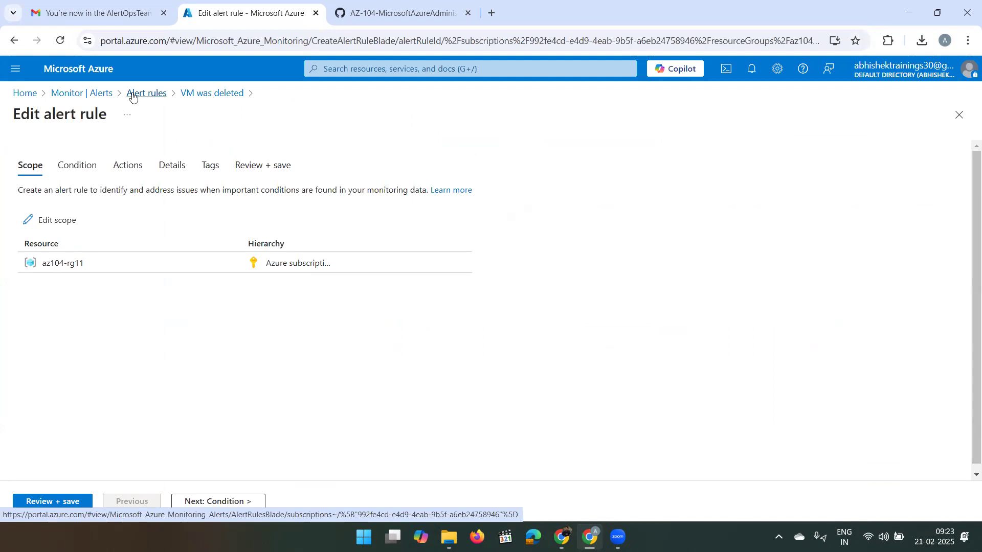
click(90, 174)
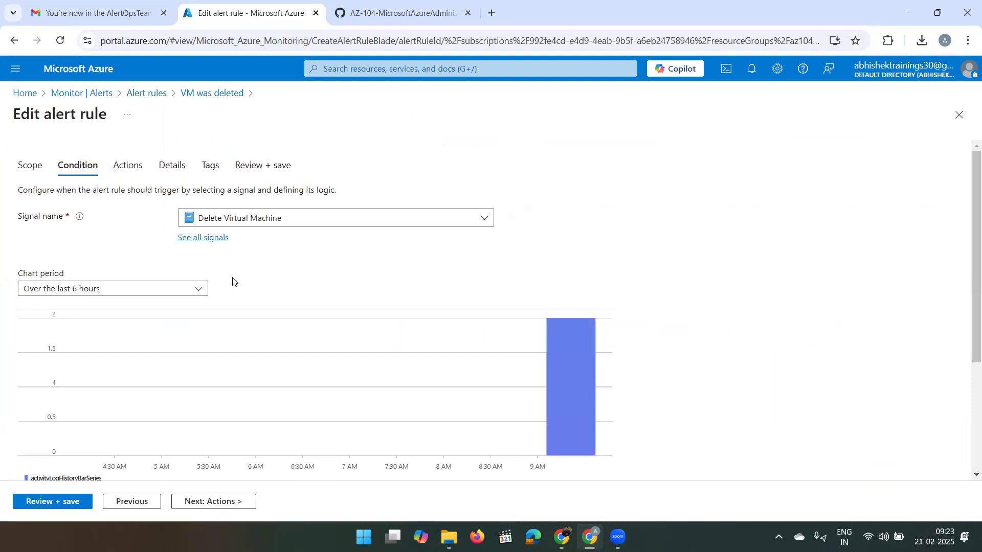
scroll(233, 281, down, 3)
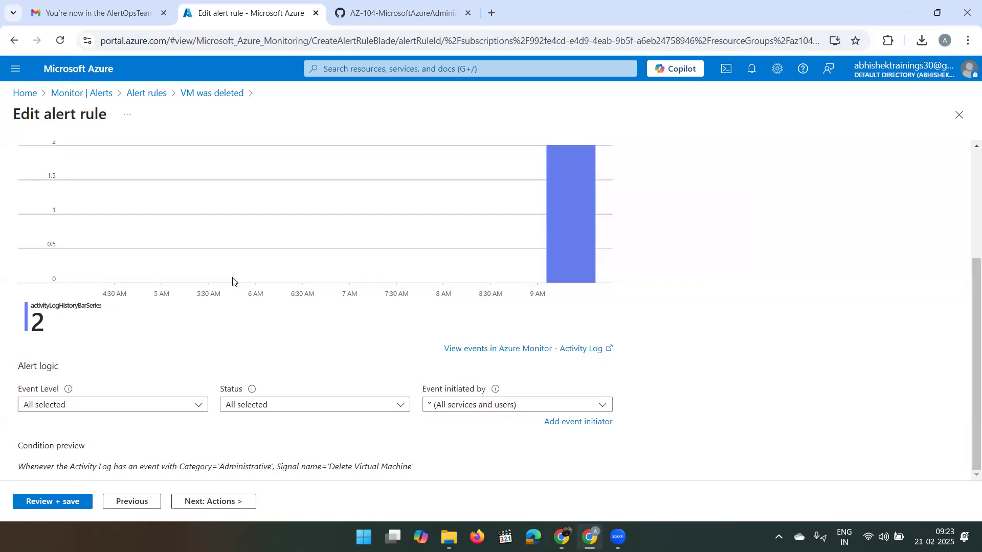
scroll(233, 281, up, 3)
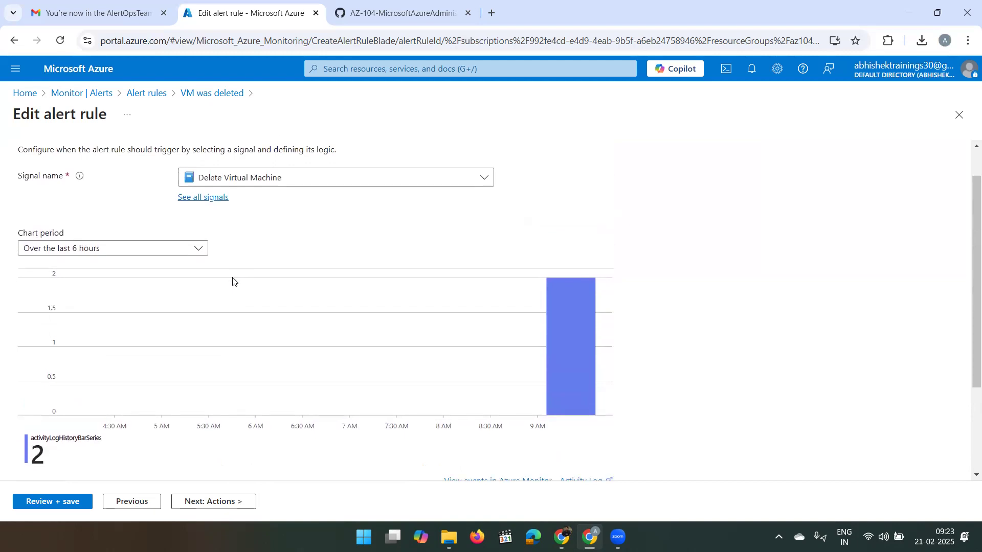
scroll(233, 281, down, 3)
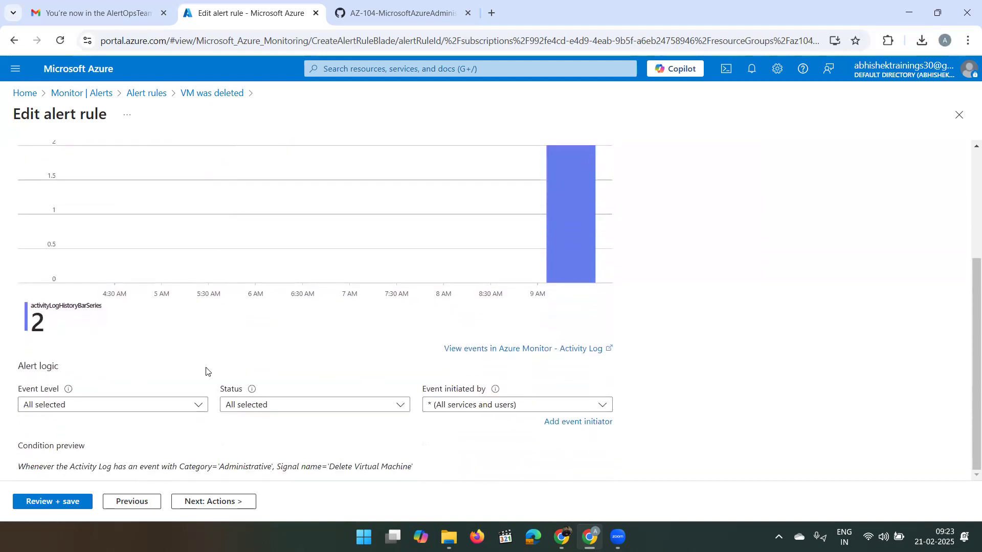
click(195, 404)
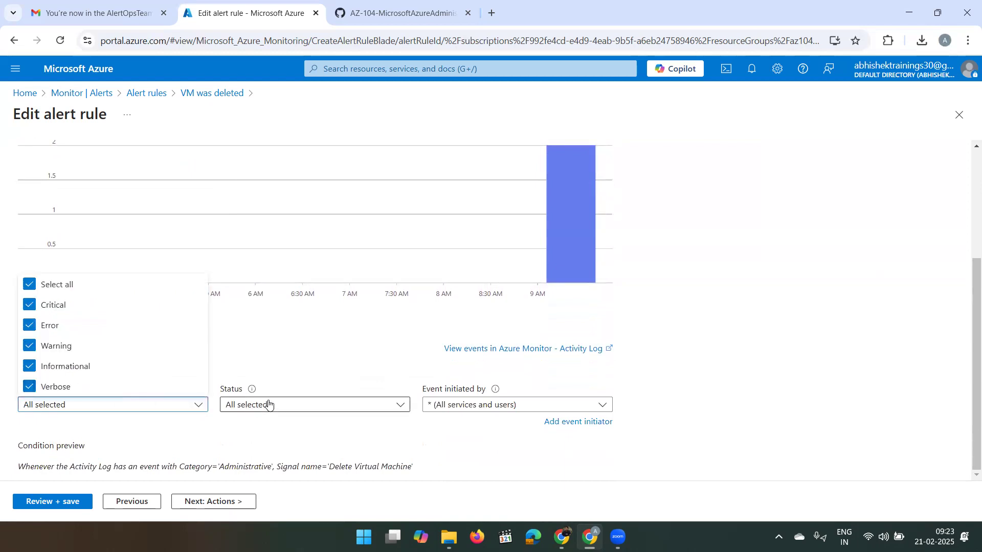
click(287, 362)
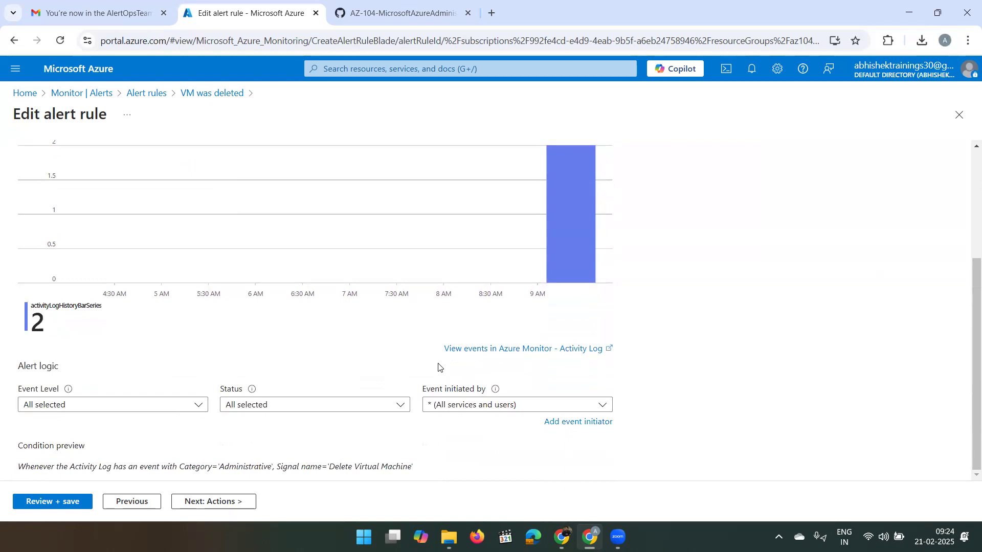
scroll(439, 368, up, 1)
scroll(439, 367, down, 1)
scroll(249, 298, up, 1)
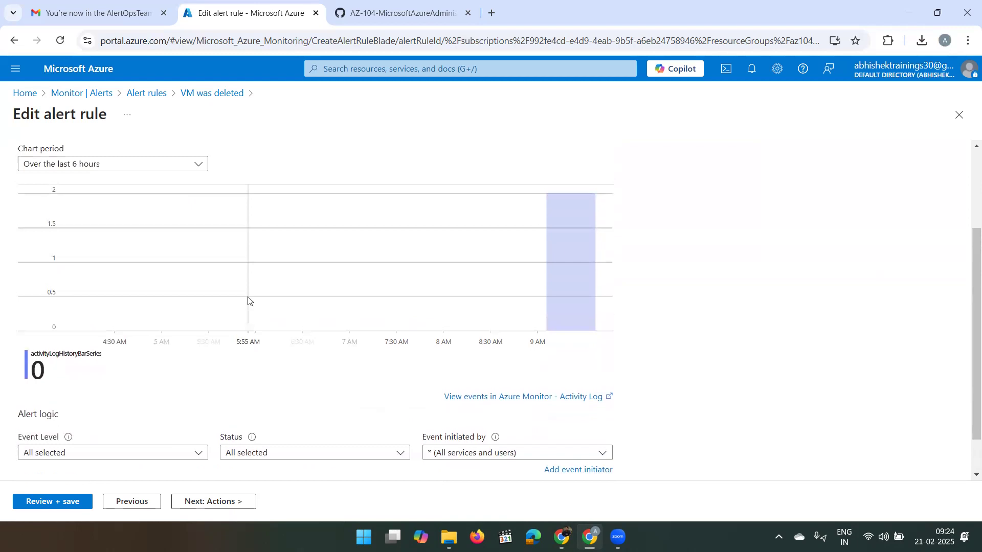
scroll(248, 301, up, 1)
scroll(248, 301, up, 1)
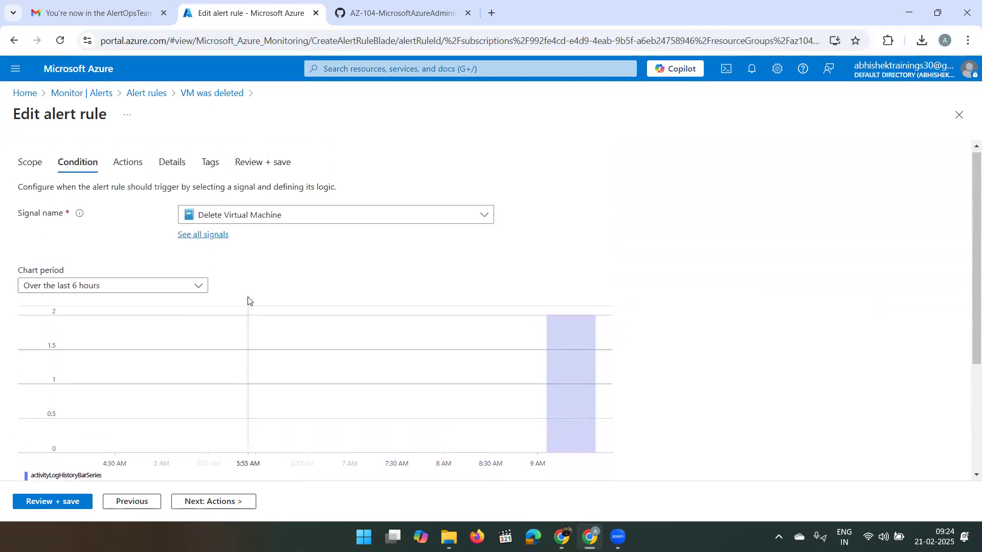
- Inspect the 'VM was deleted' email notification in the 'Alert the operations team' action group
click(143, 175)
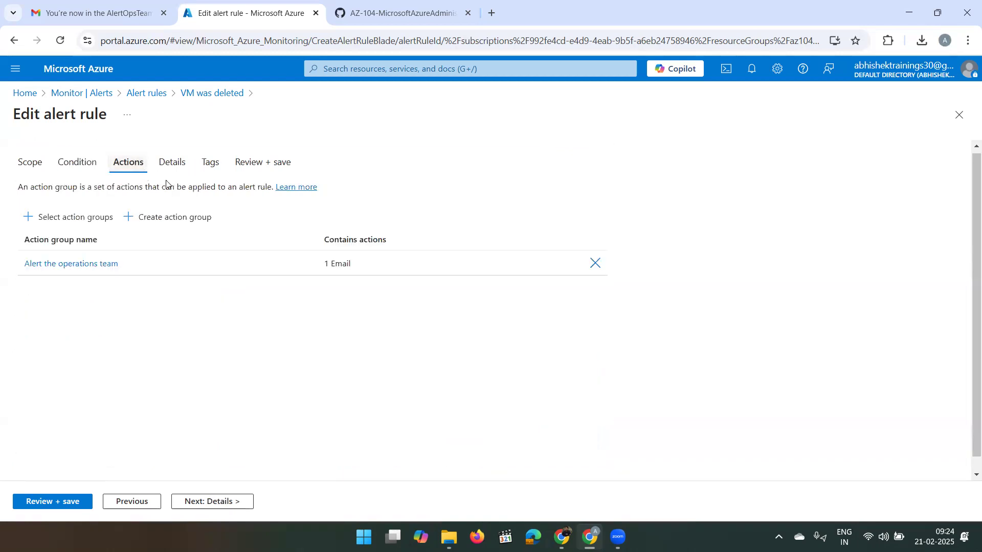
click(108, 265)
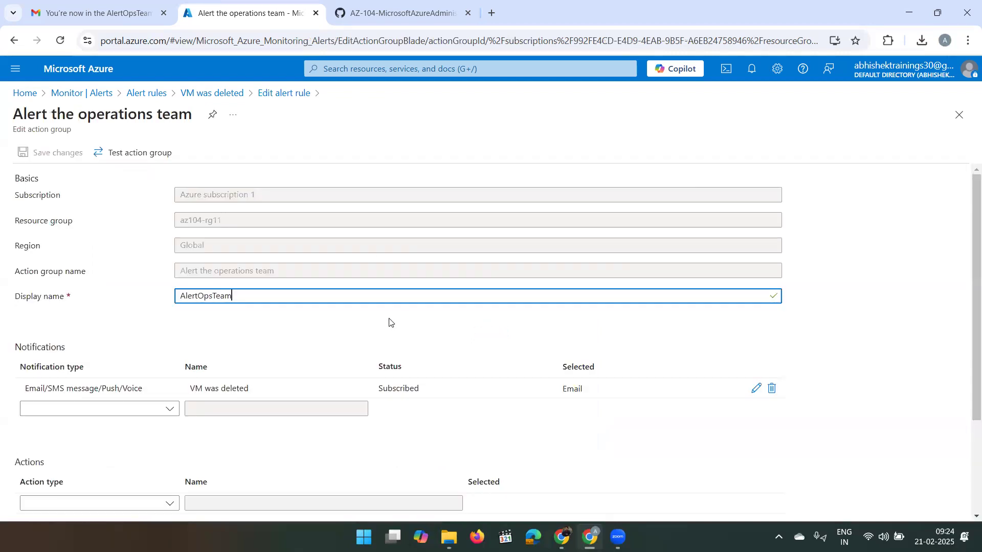
scroll(307, 335, down, 2)
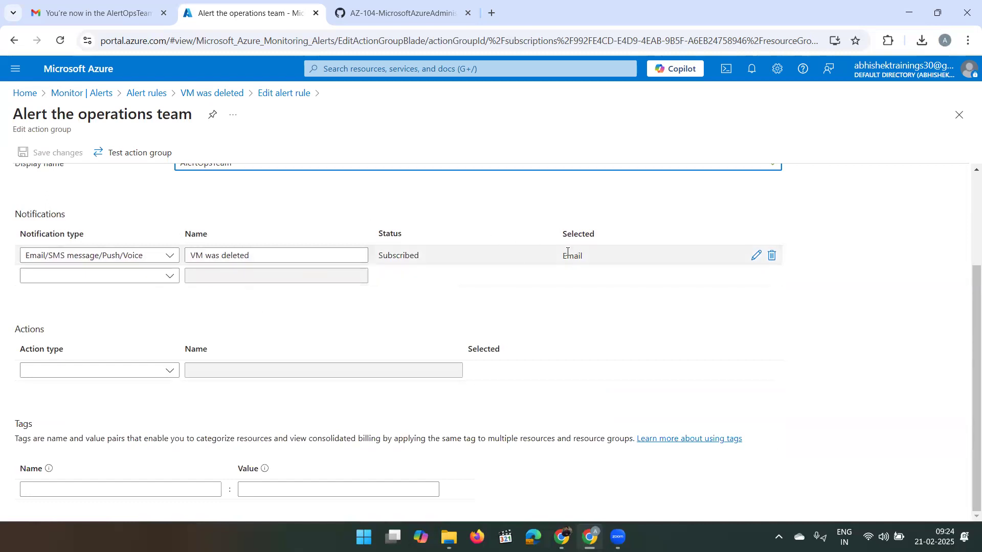
click(749, 261)
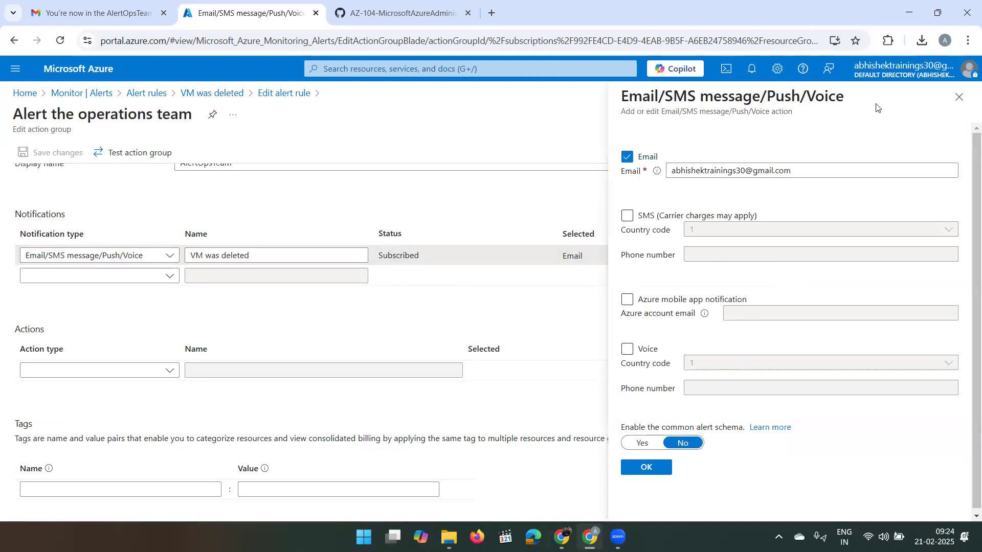
click(957, 97)
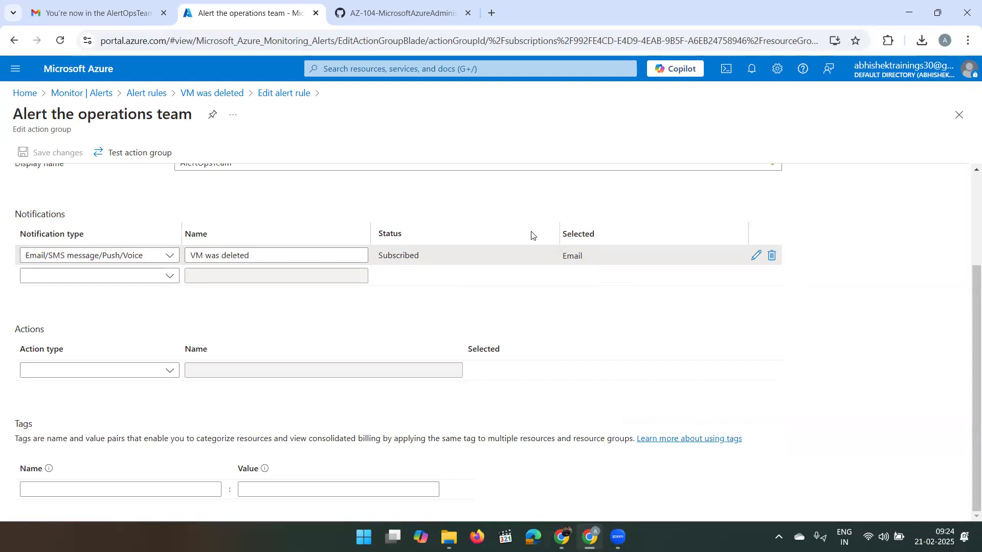
scroll(438, 339, up, 1)
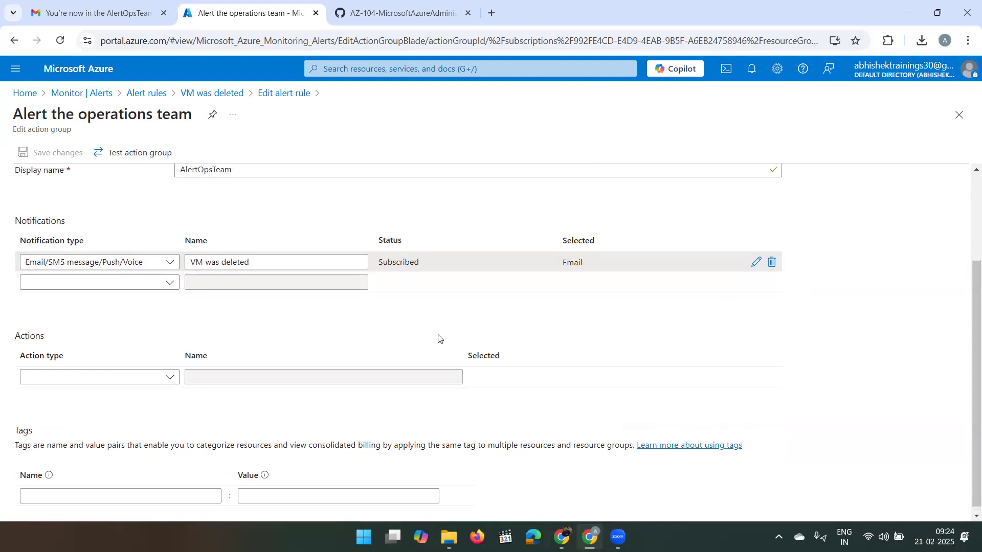
scroll(368, 260, up, 1)
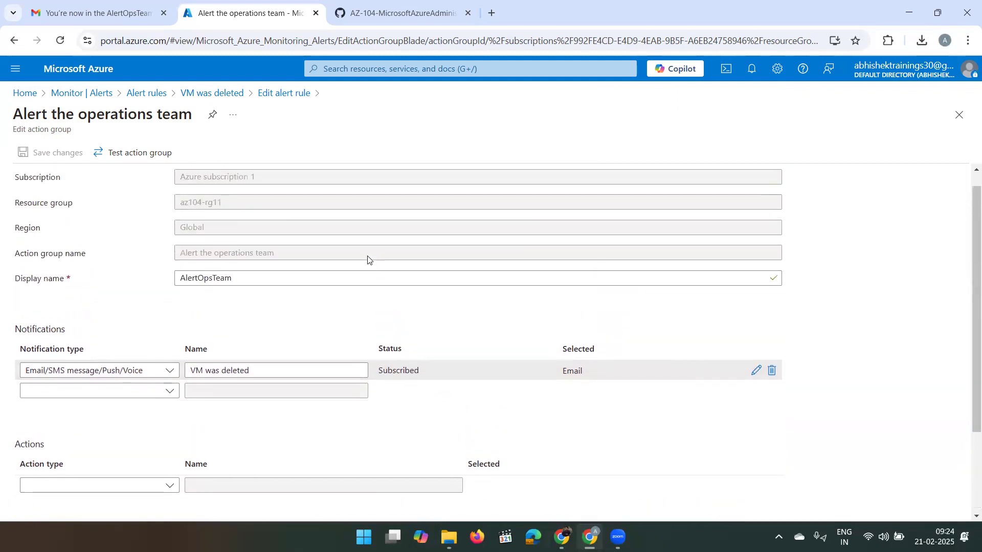
- Test the 'Alert the operations team' action group using the Activity log alert sample
click(131, 149)
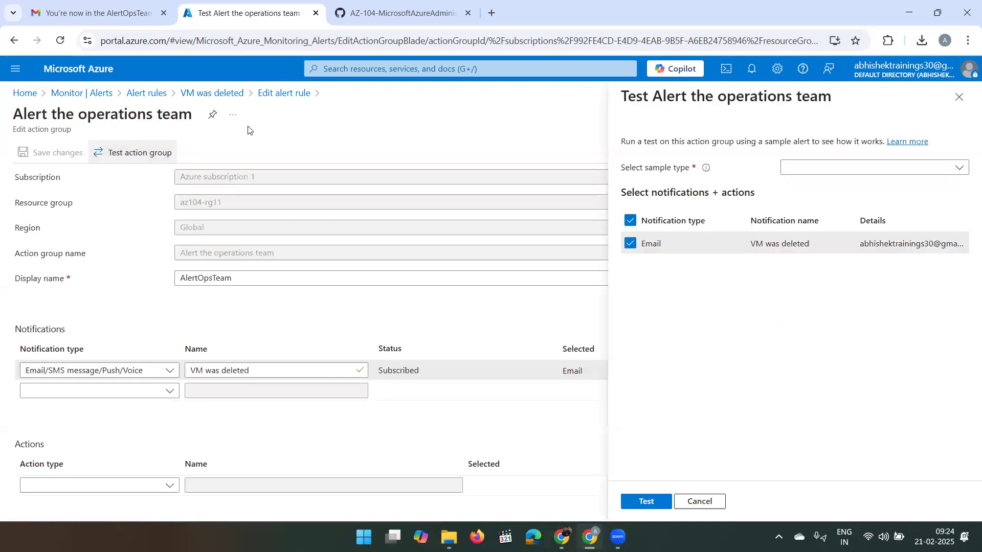
click(824, 172)
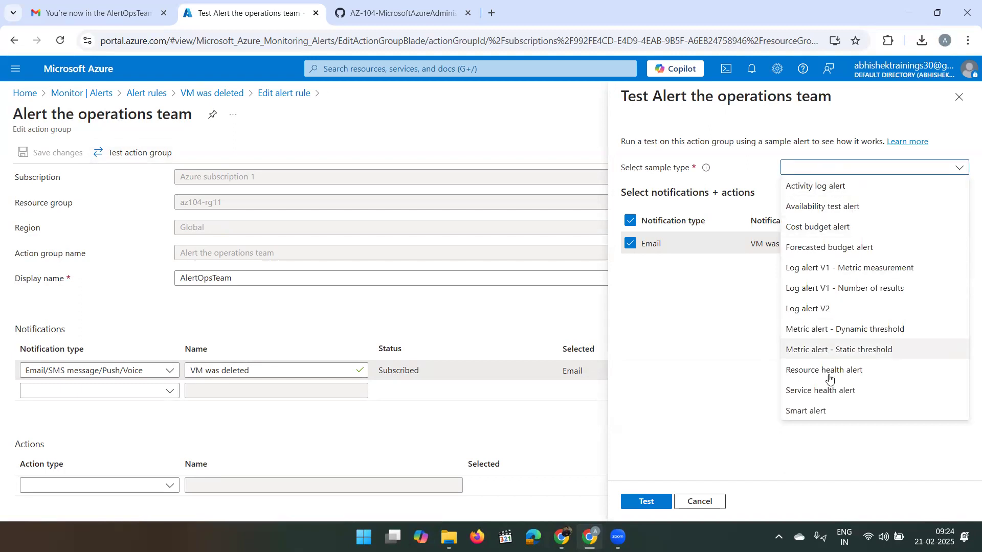
click(842, 189)
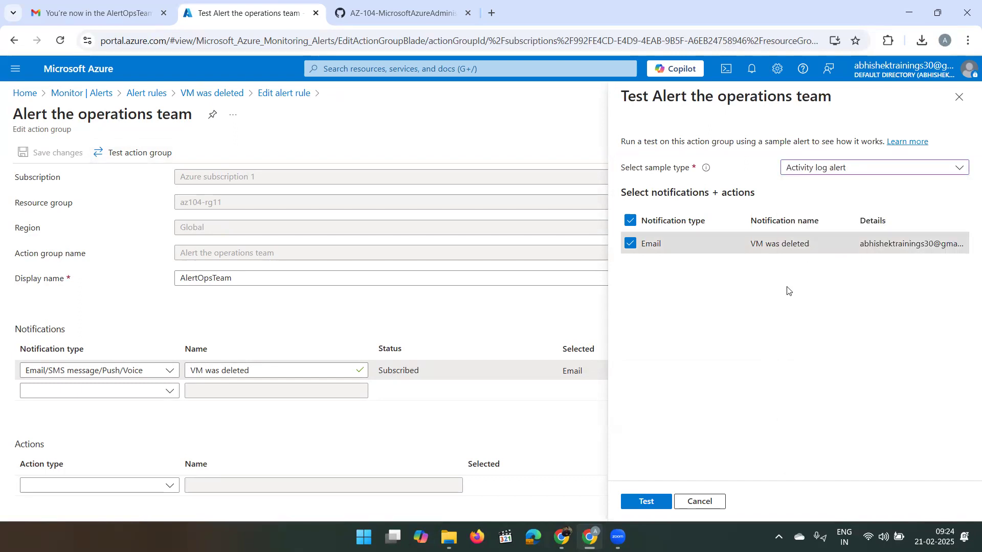
click(645, 501)
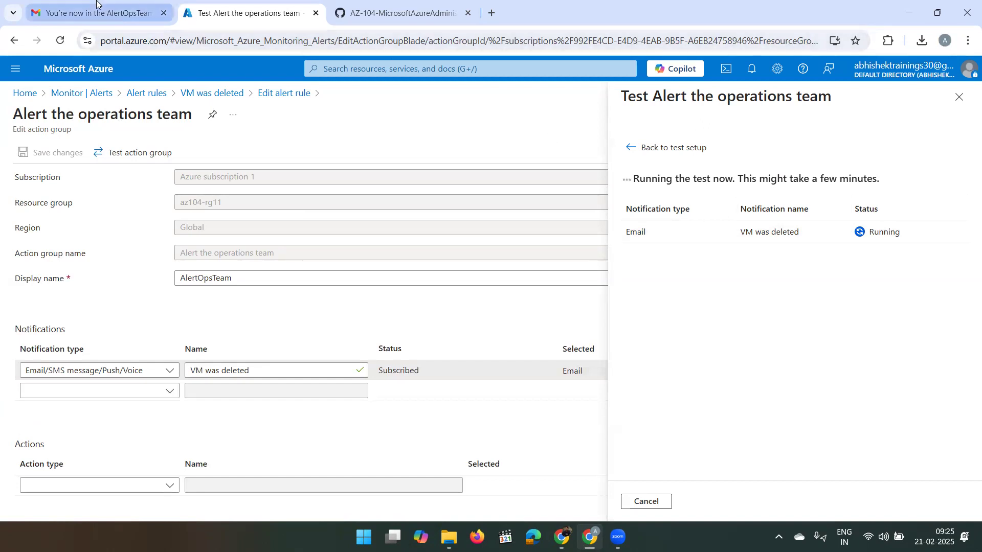
click(115, 6)
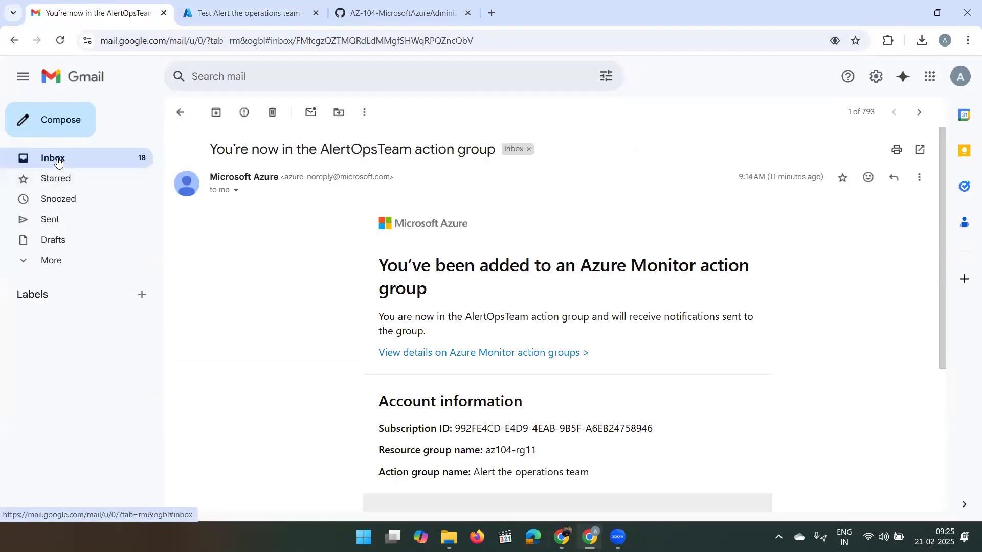
- Read the 'VM was deleted was activated' alert email in Gmail
click(58, 160)
click(257, 205)
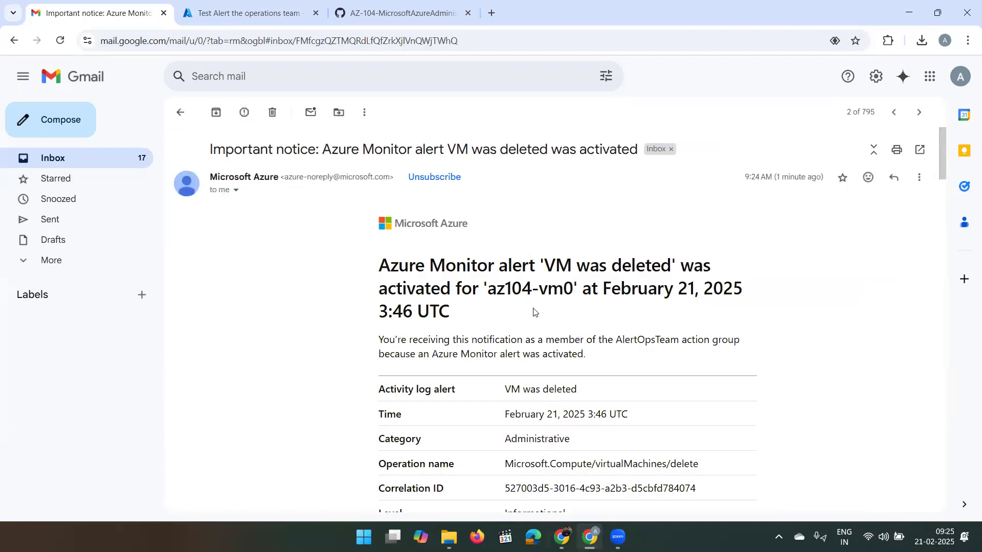
scroll(533, 312, down, 1)
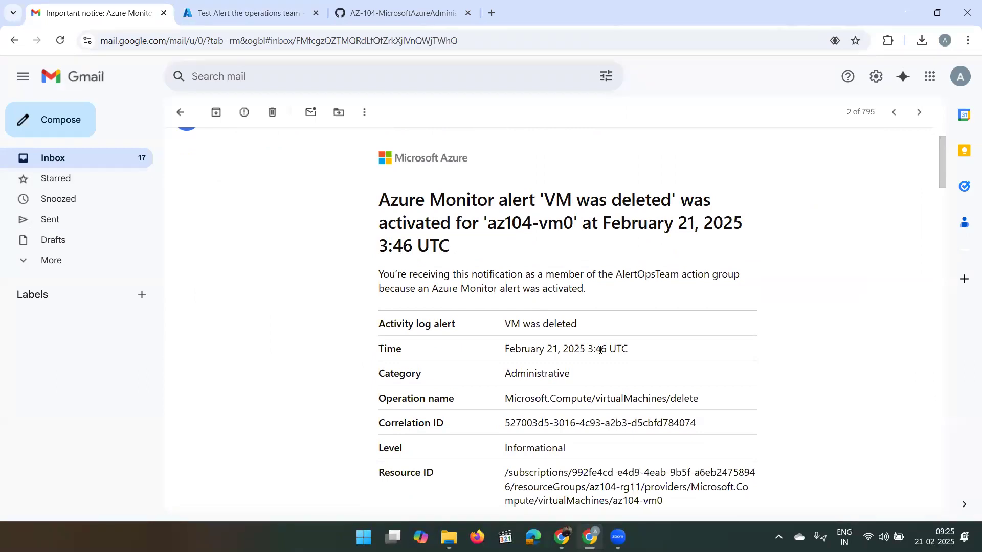
scroll(584, 338, up, 1)
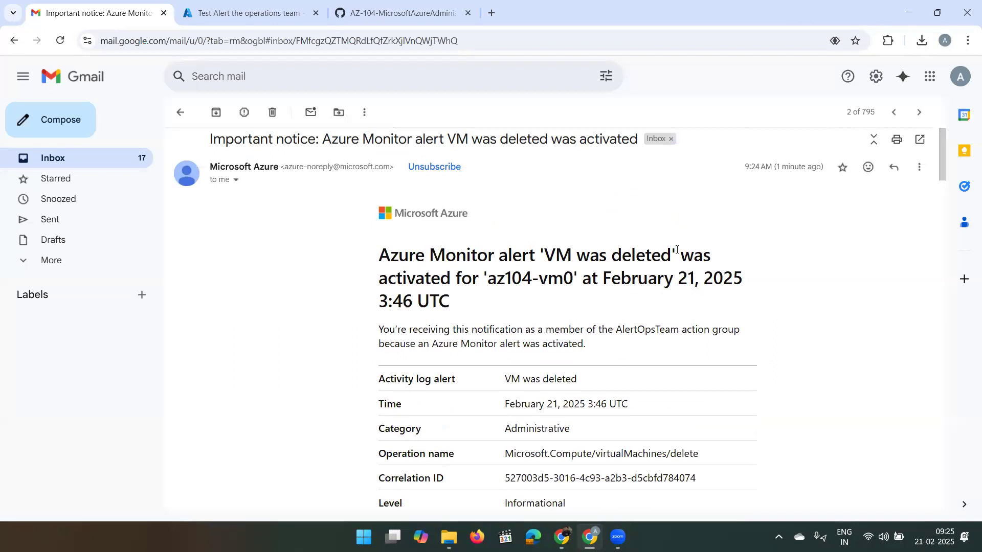
scroll(675, 248, down, 4)
scroll(676, 249, down, 2)
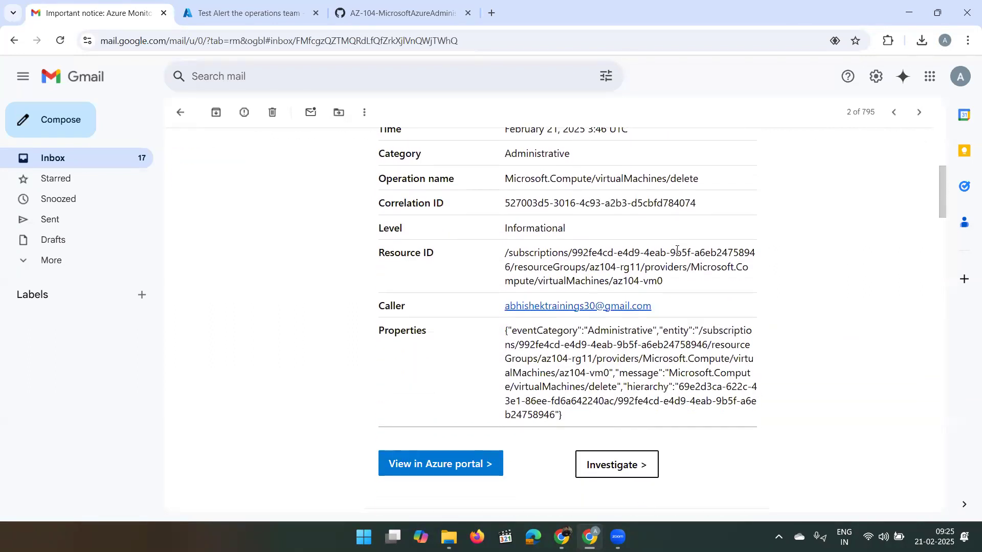
scroll(677, 249, up, 6)
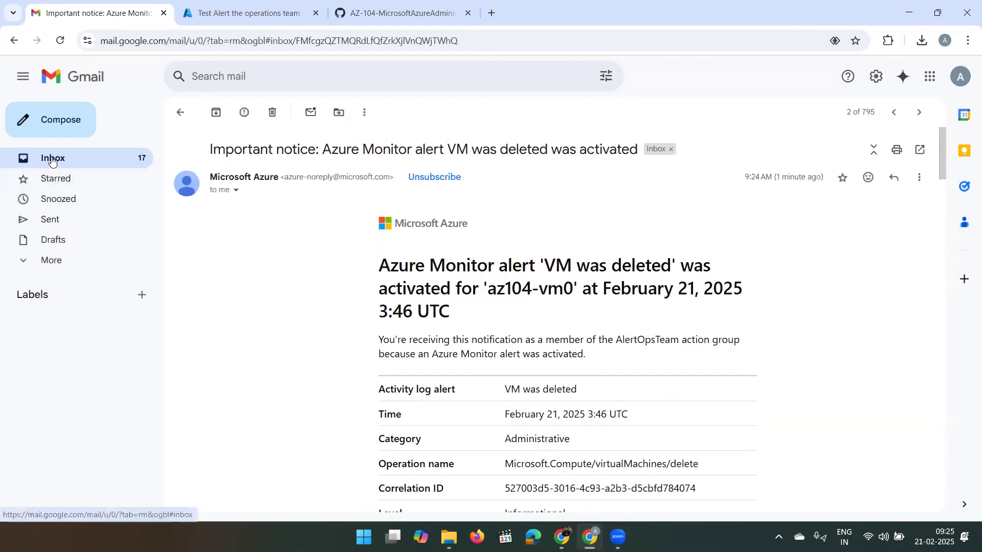
- Read the action group test's Delivery Confirmation email, then return to the inbox
click(20, 160)
click(261, 178)
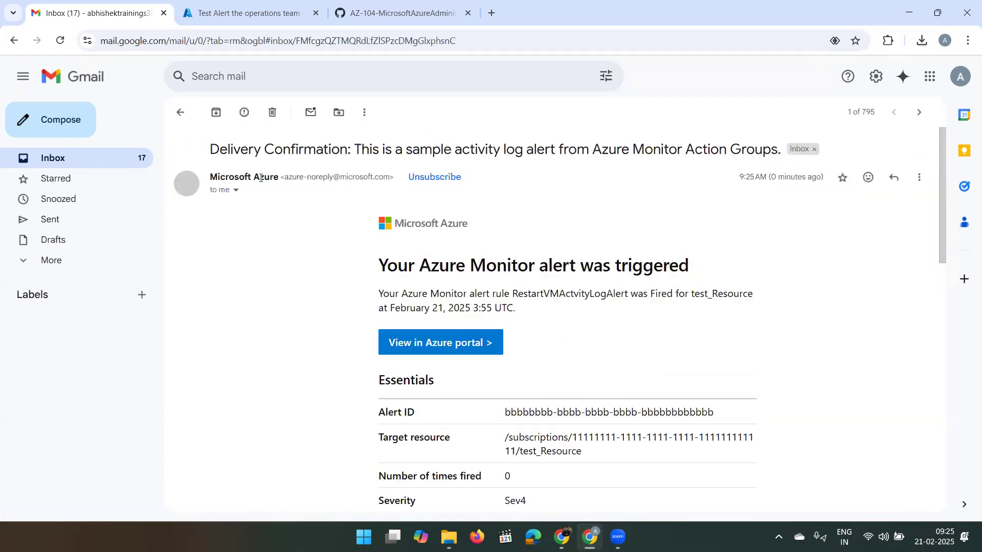
scroll(439, 309, down, 1)
scroll(439, 309, down, 1)
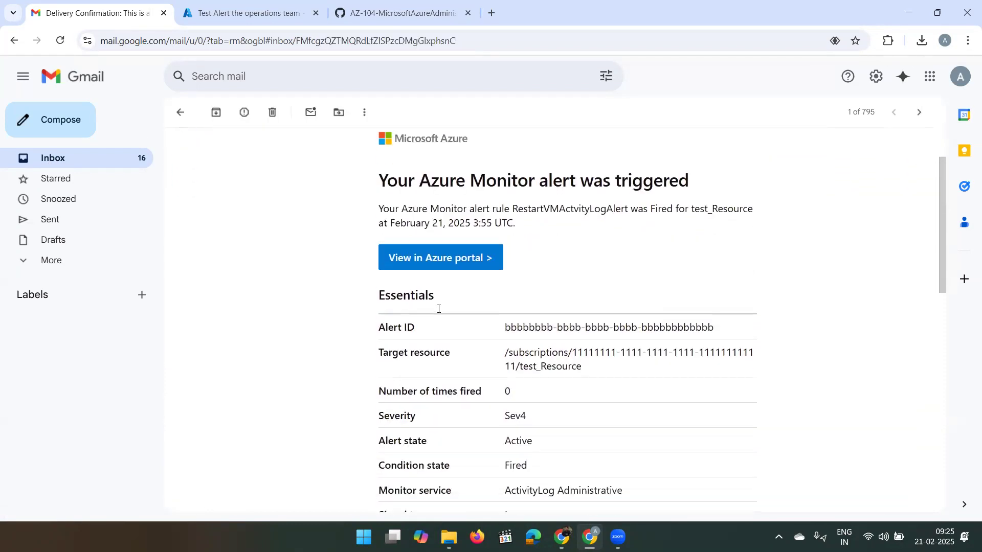
scroll(529, 289, down, 3)
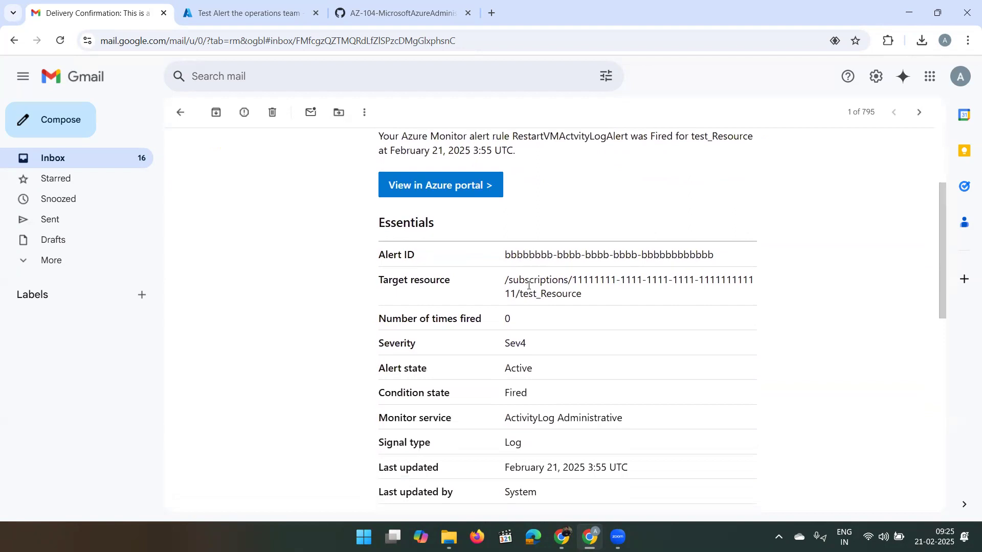
scroll(541, 364, up, 3)
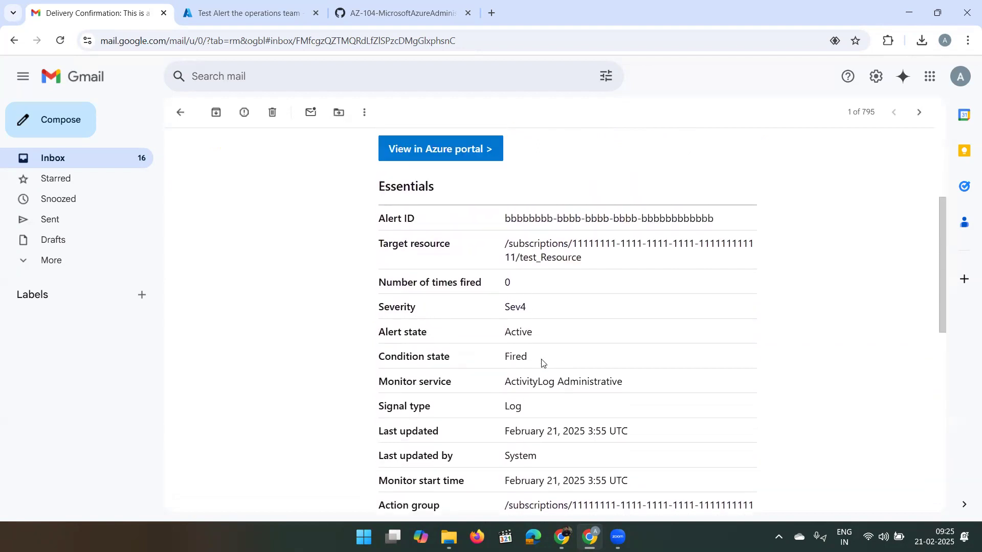
click(62, 159)
- Read through the 'VM was deleted' alert email thread for az104-vm0
click(271, 206)
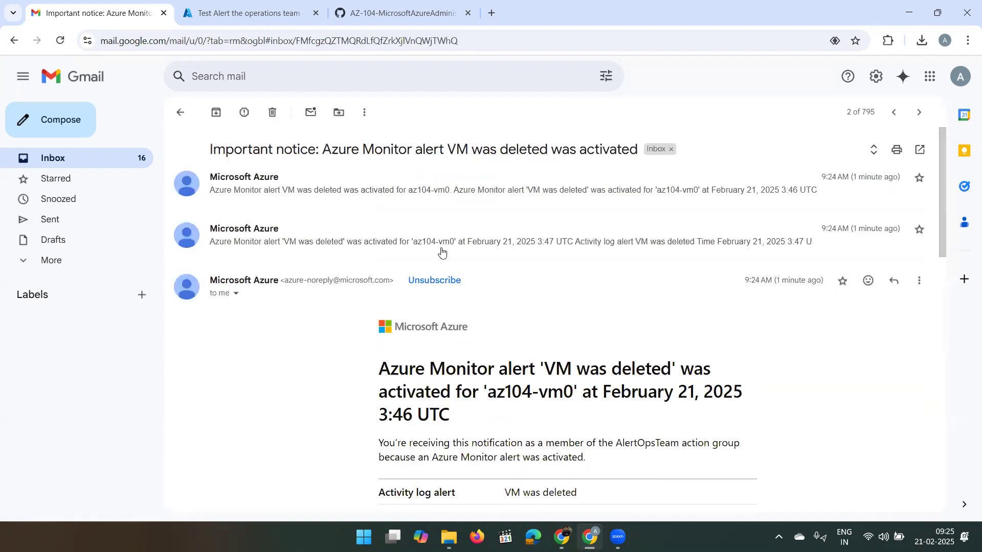
scroll(488, 359, down, 5)
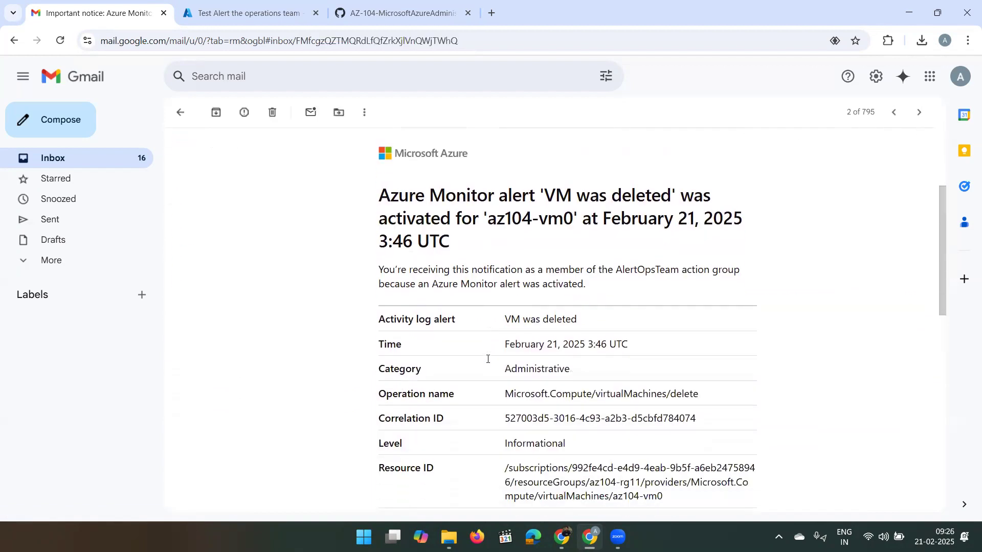
scroll(487, 362, down, 3)
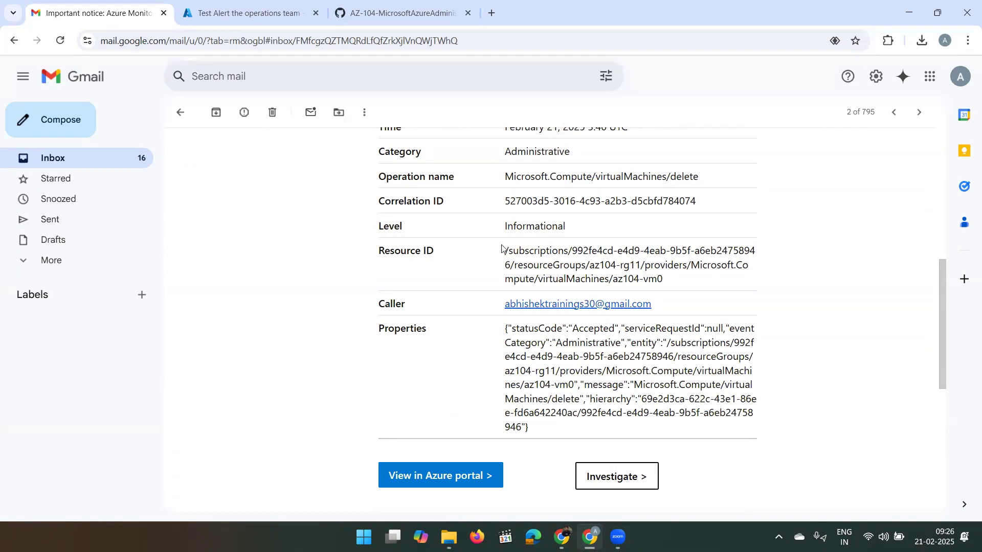
scroll(494, 283, up, 2)
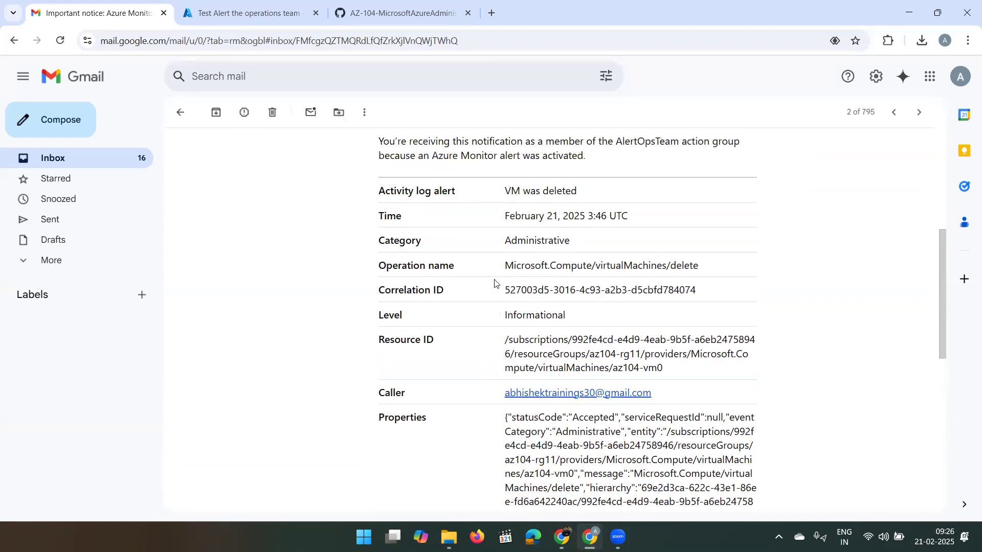
scroll(495, 283, down, 2)
scroll(495, 283, up, 5)
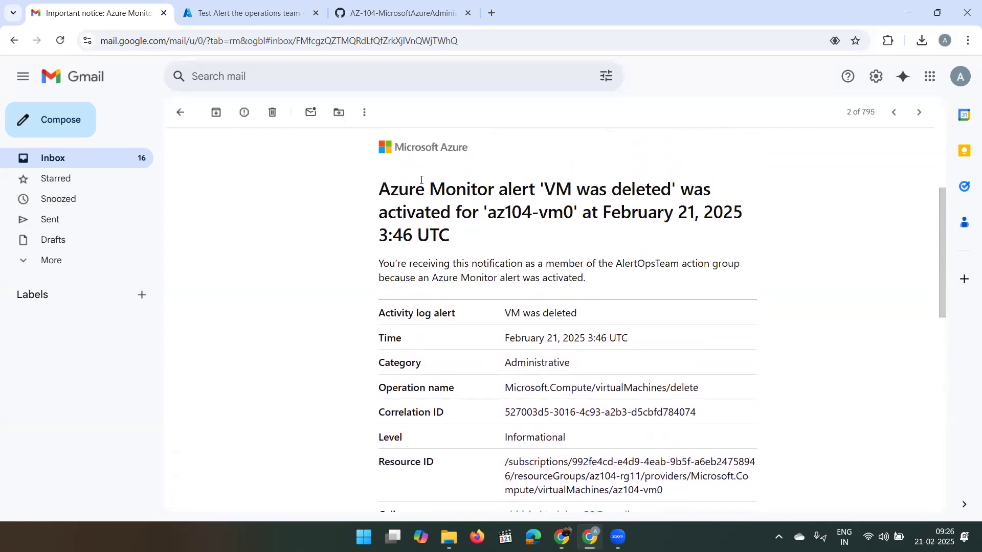
drag(375, 193, 581, 336)
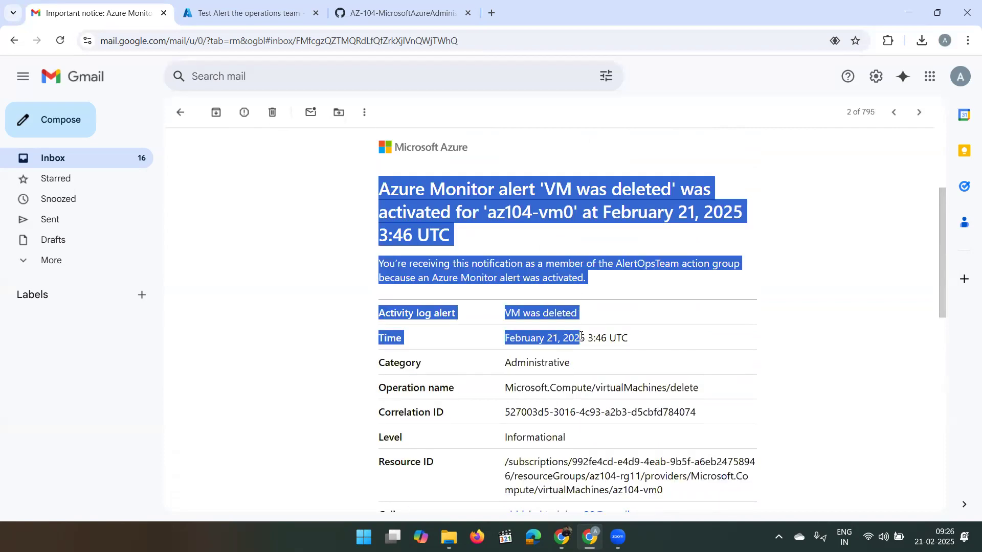
click(810, 267)
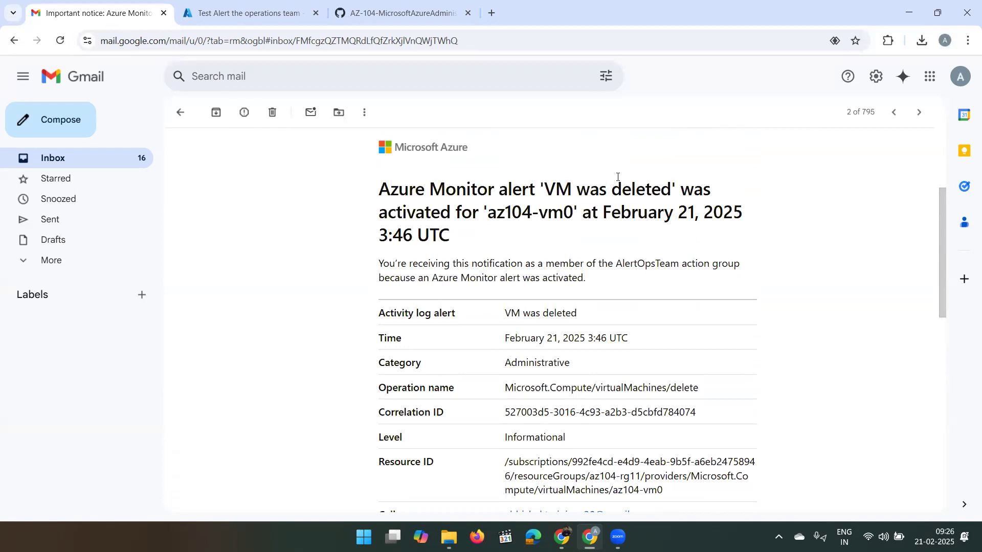
scroll(602, 357, down, 8)
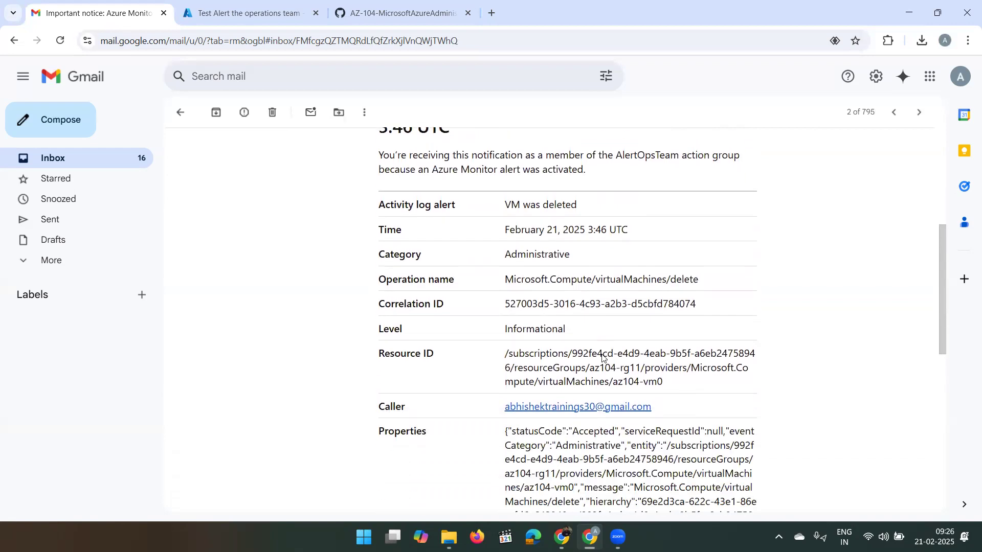
scroll(602, 357, down, 3)
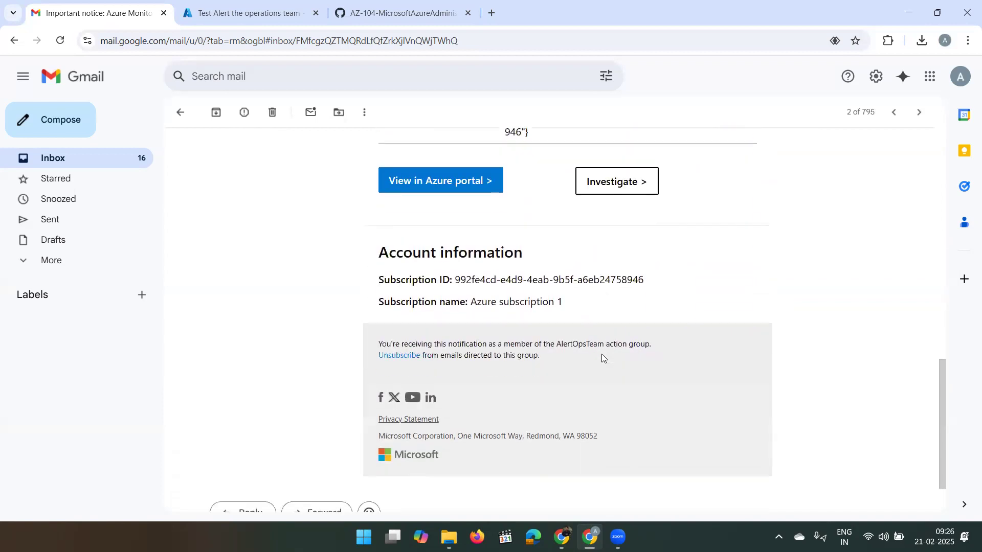
scroll(602, 357, up, 6)
scroll(602, 358, up, 8)
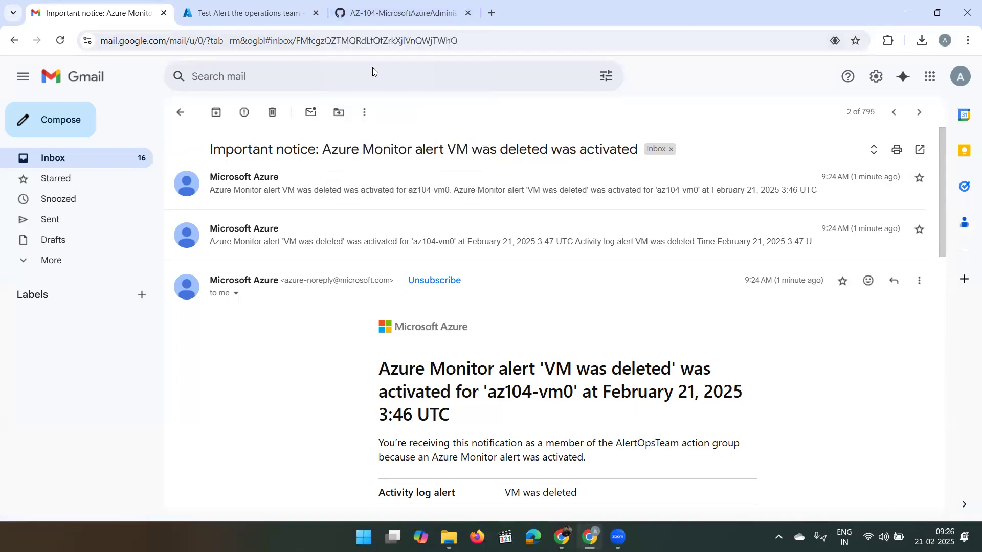
- Glance at the Azure test results, expand the 3:47 UTC alert message, then return to the inbox
click(272, 19)
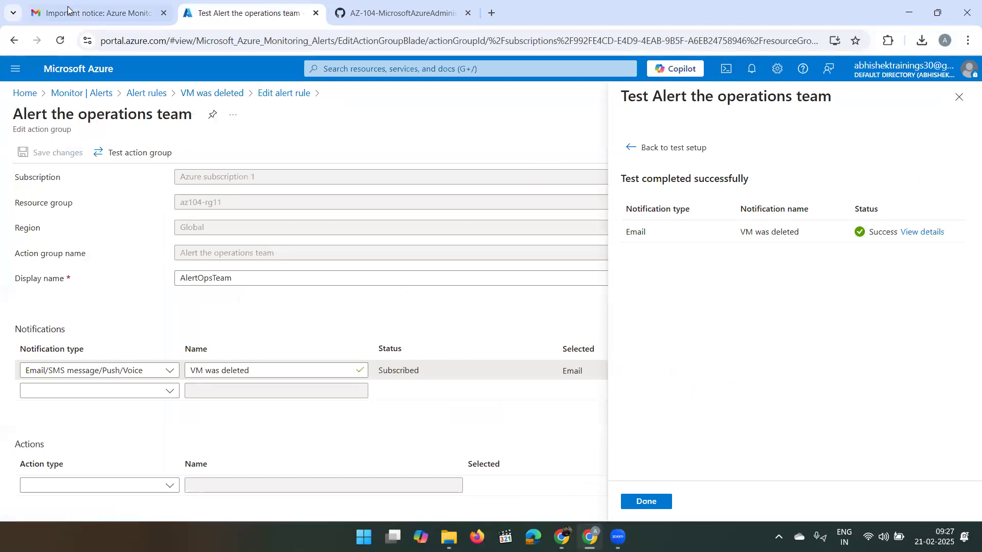
click(87, 8)
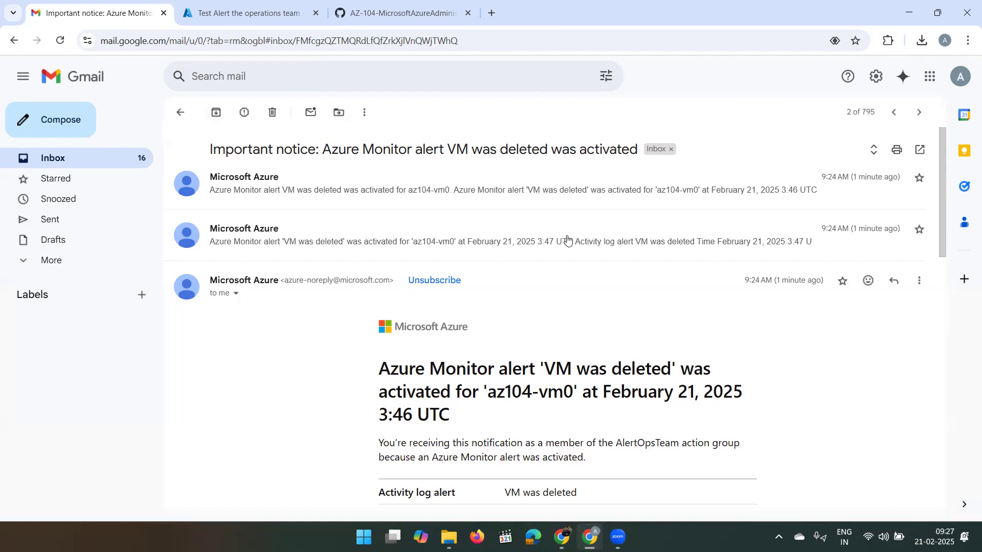
click(527, 240)
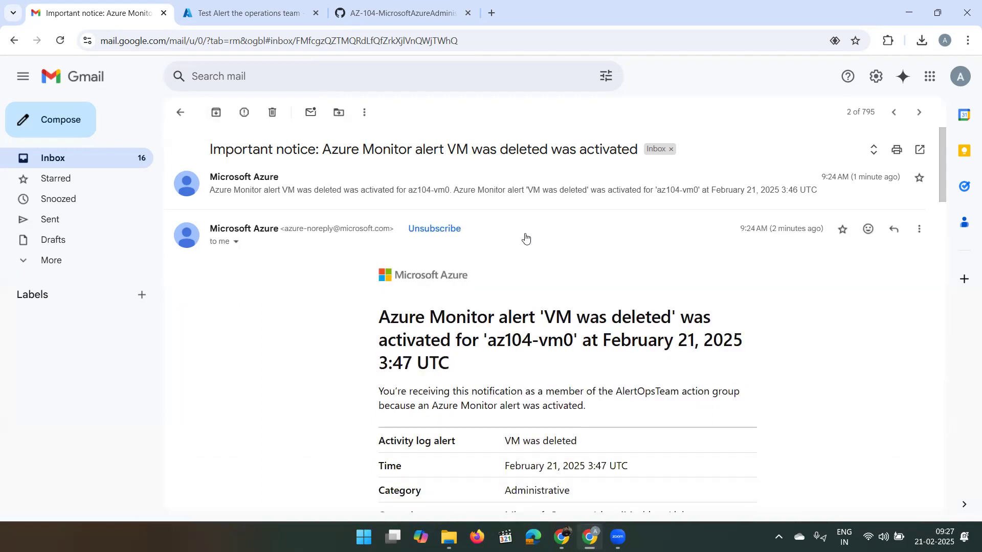
click(44, 158)
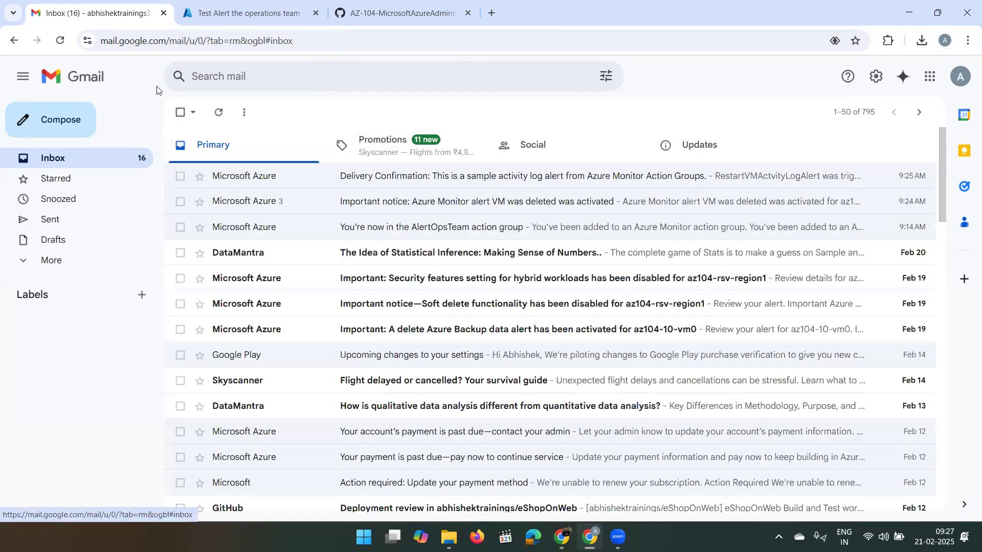
click(248, 11)
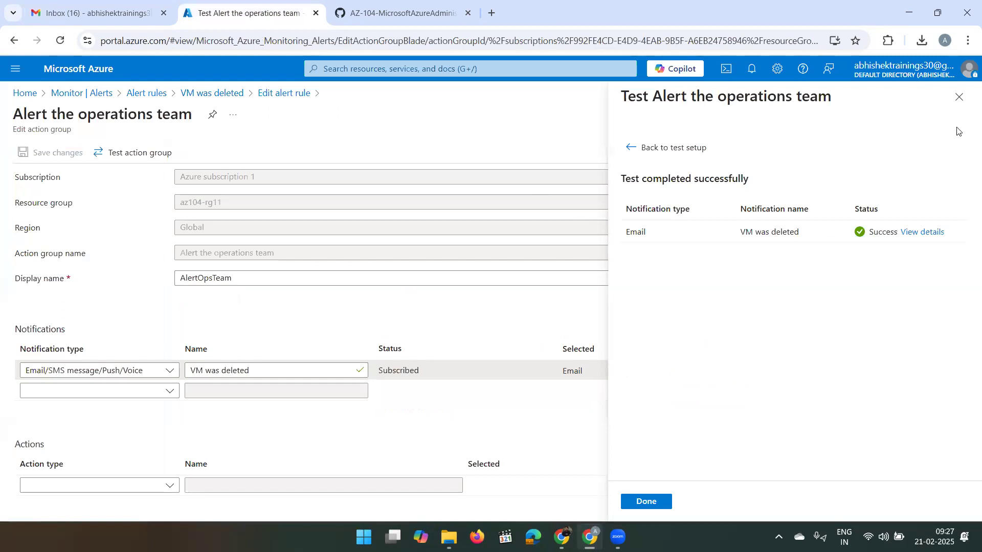
- Close the test results and open Alert processing rules from Monitor Alerts
click(959, 98)
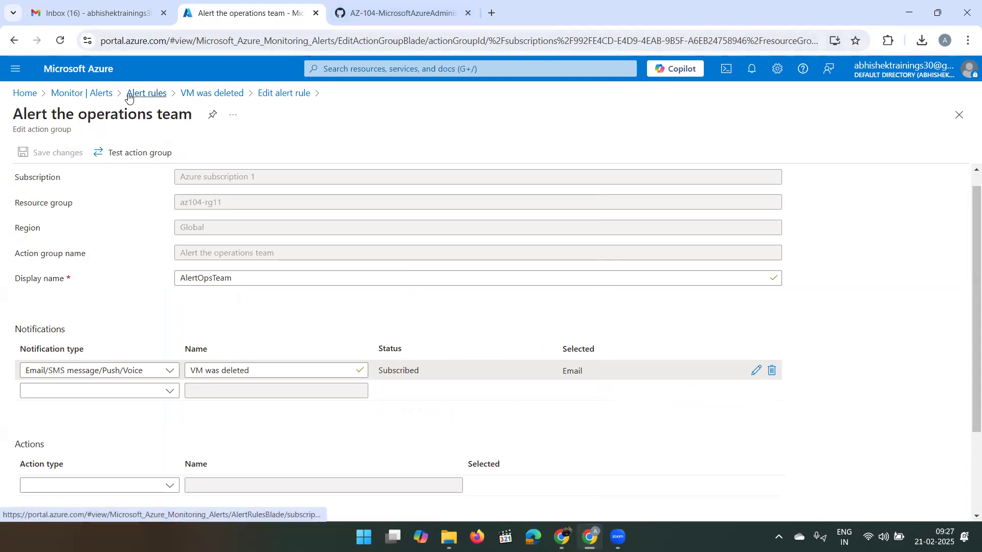
click(94, 103)
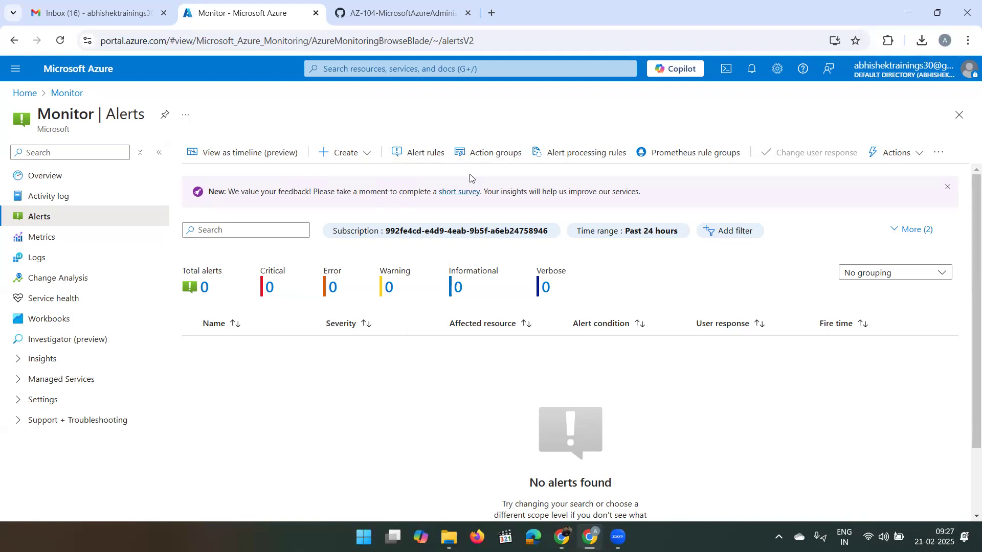
click(596, 152)
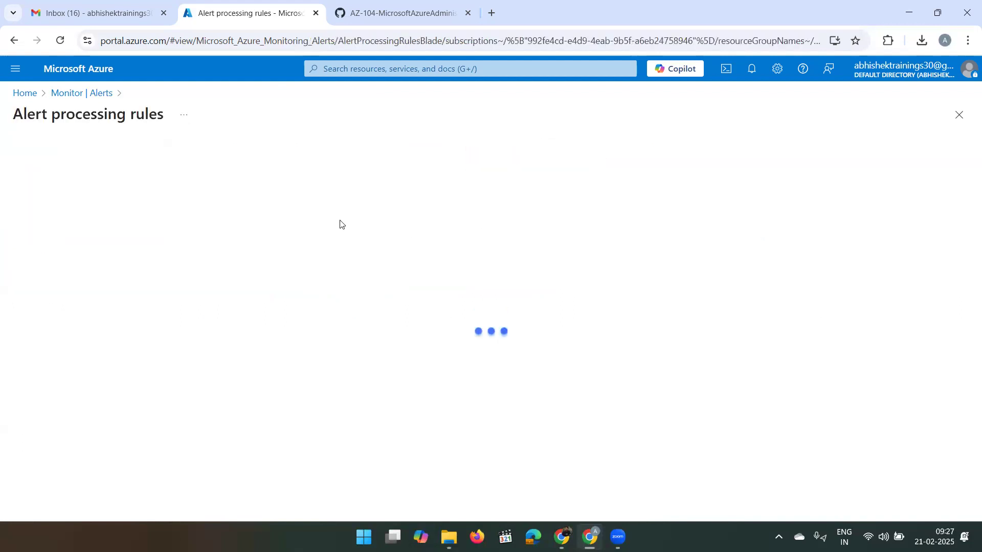
- Create an alert processing rule scoped to az104-rg11, keeping Suppress notifications, and reach Scheduling
click(39, 153)
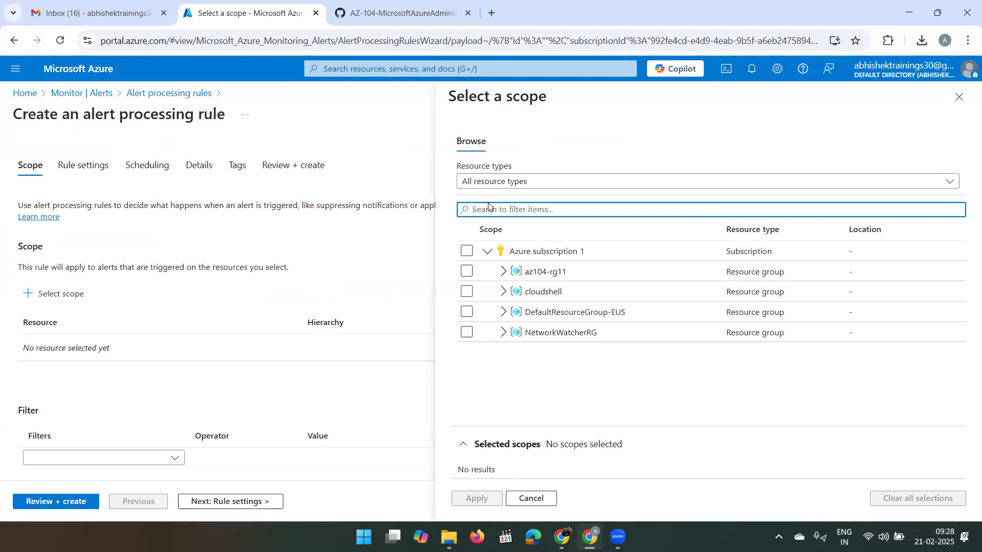
click(466, 272)
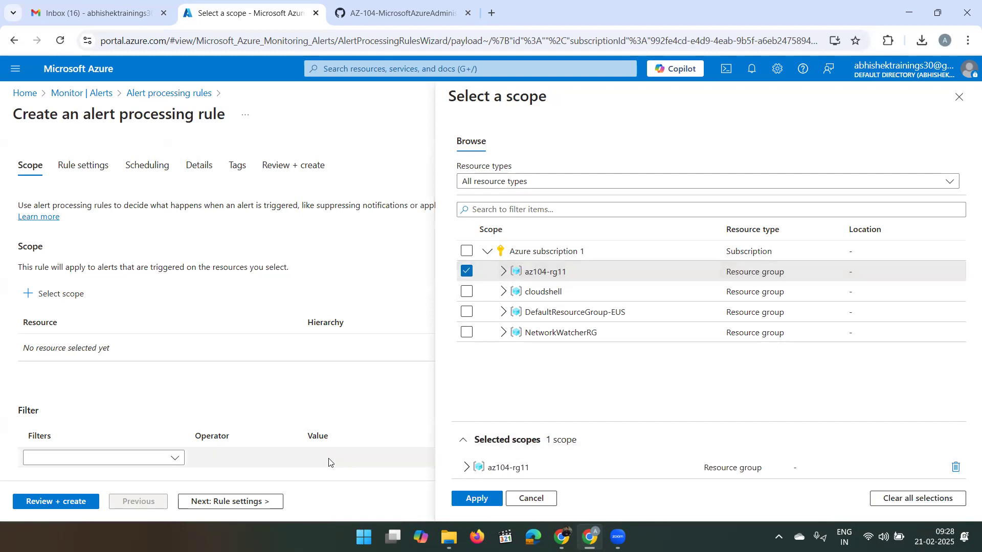
click(465, 498)
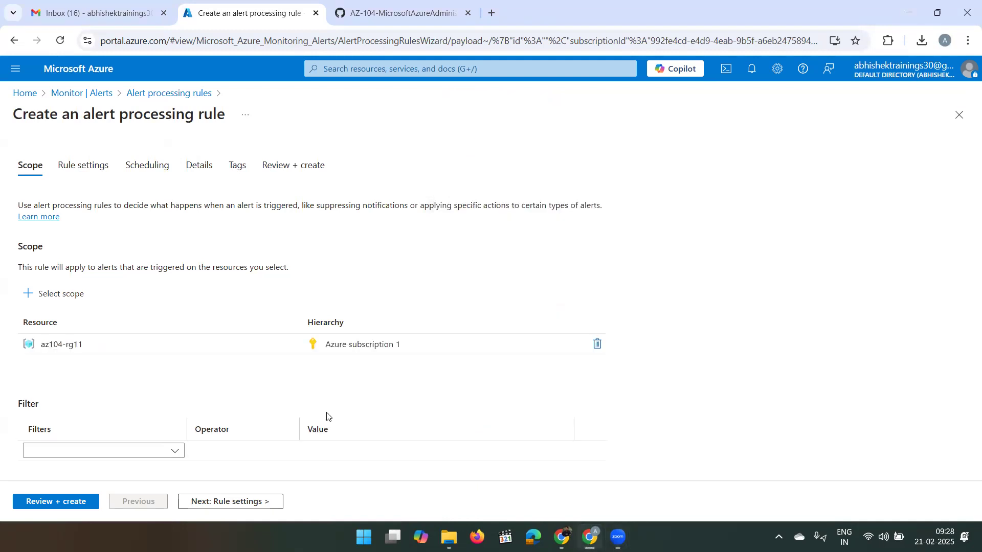
click(191, 503)
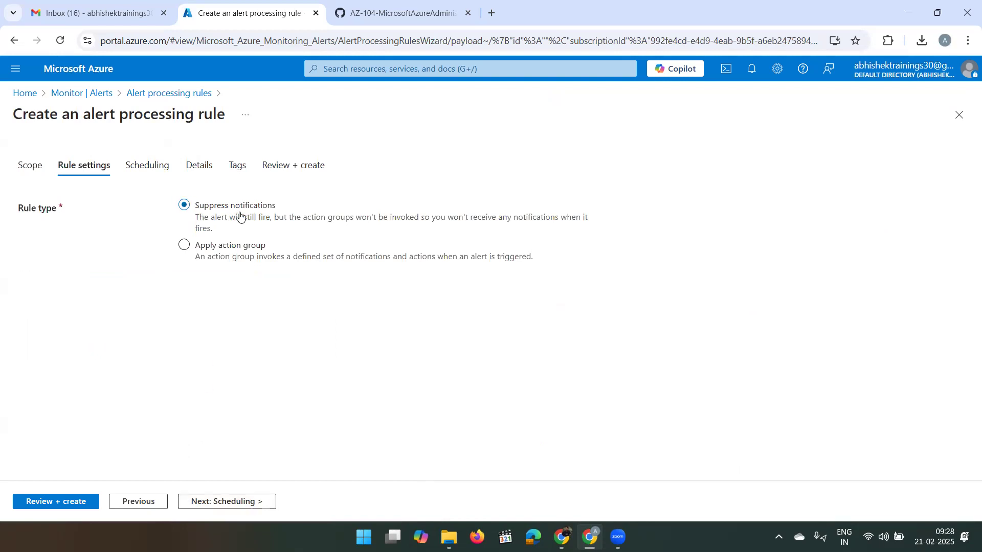
click(249, 504)
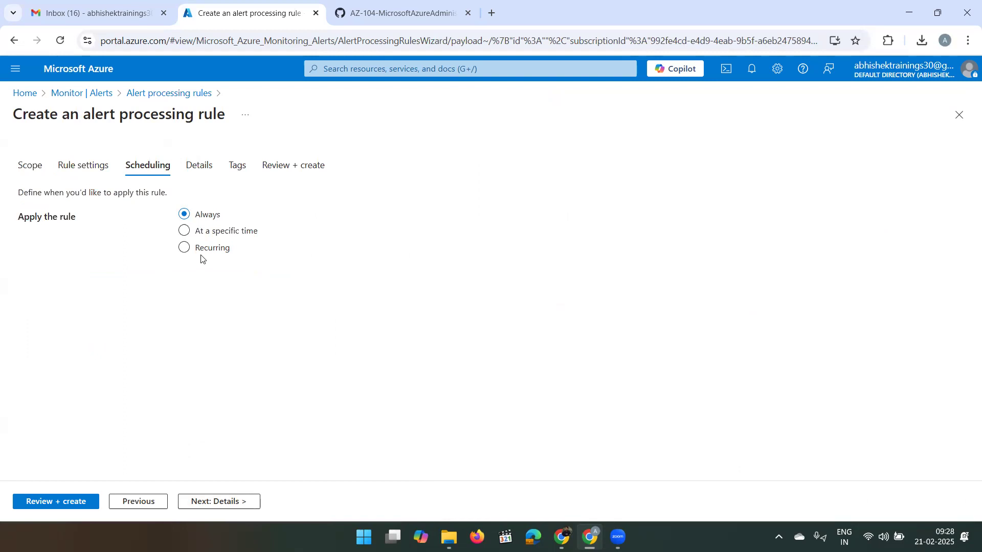
- Apply the rule at a specific time, starting 02/21/2025 at 10:00 PM
click(208, 230)
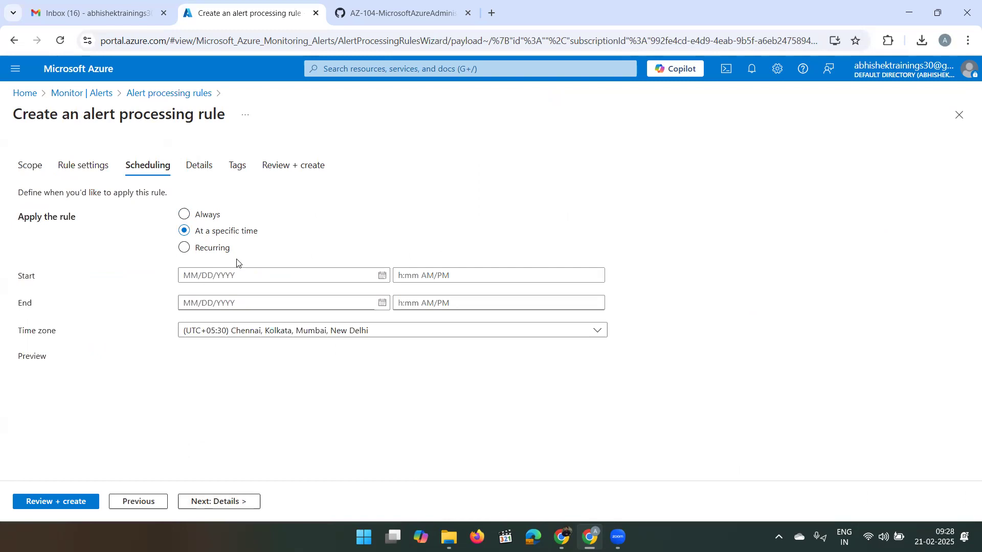
click(381, 277)
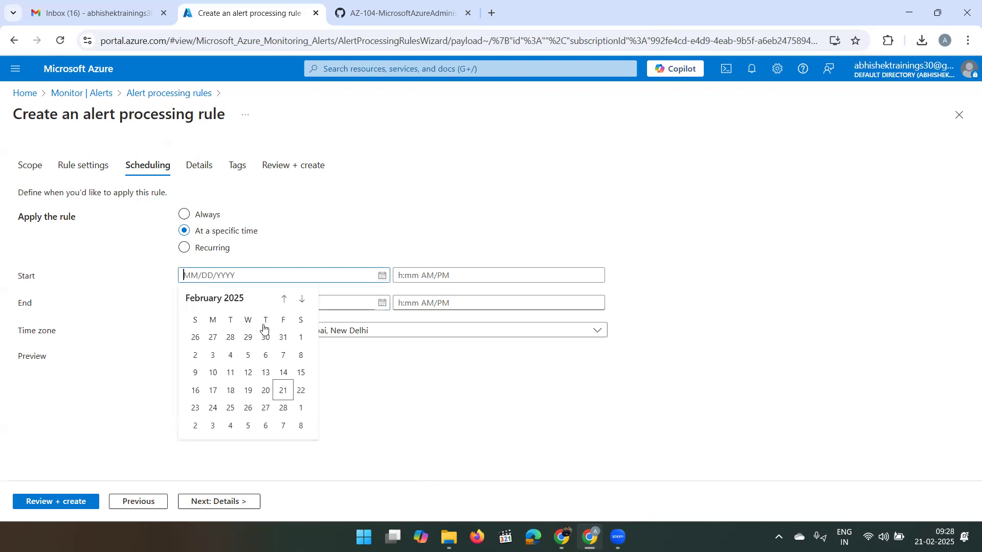
click(280, 390)
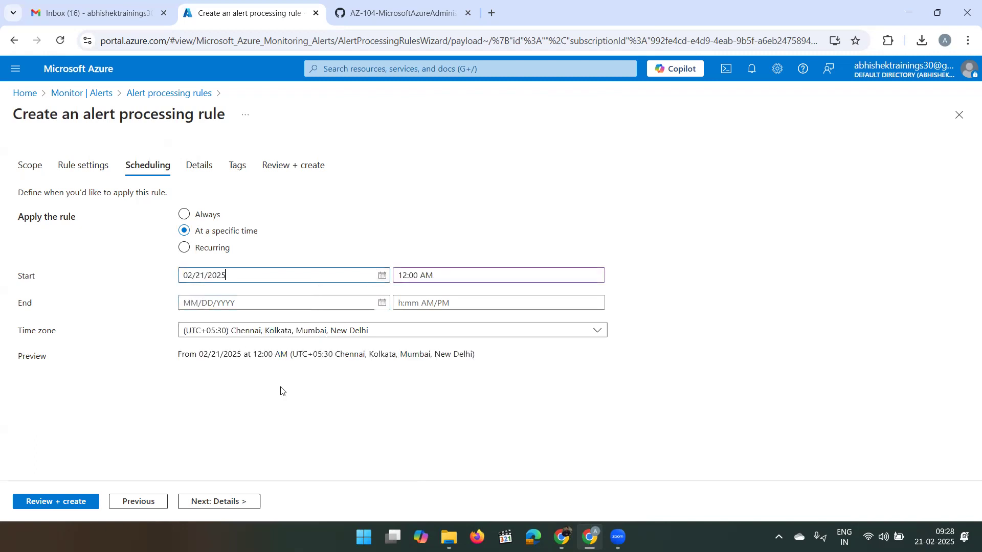
click(406, 276)
key(BackSpace)
text(0)
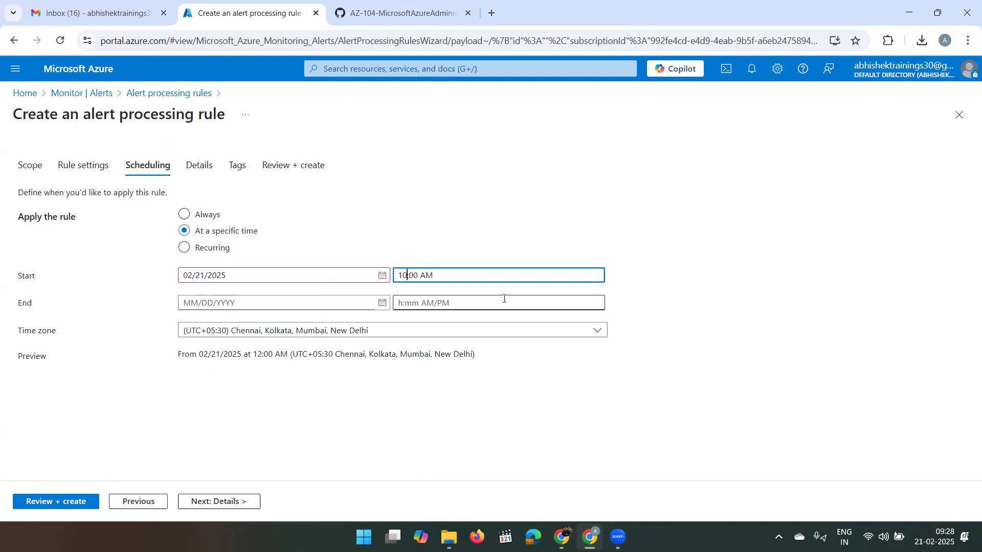
click(429, 278)
key(BackSpace)
text(P)
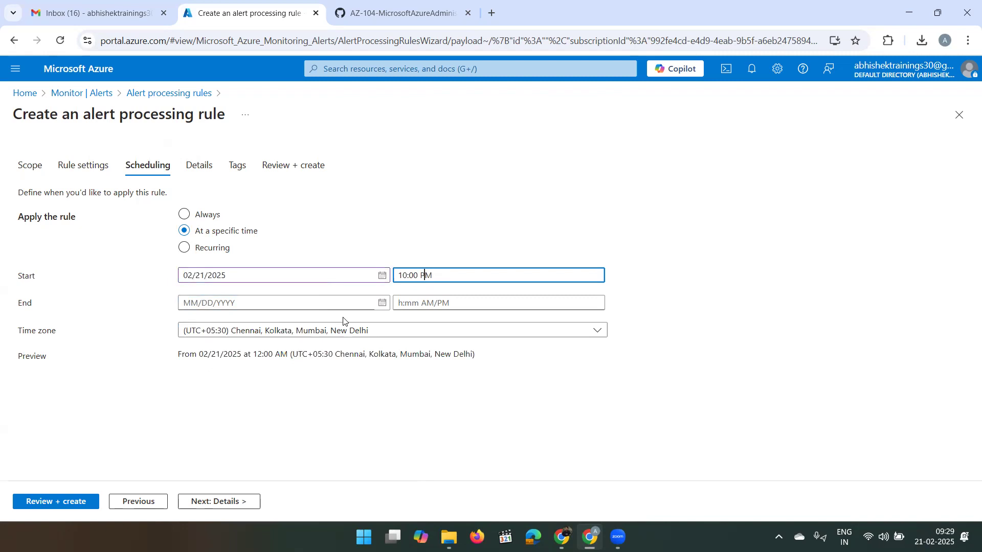
- Set the schedule end to 02/22/2025 at 7:00 AM and proceed to Details
click(383, 306)
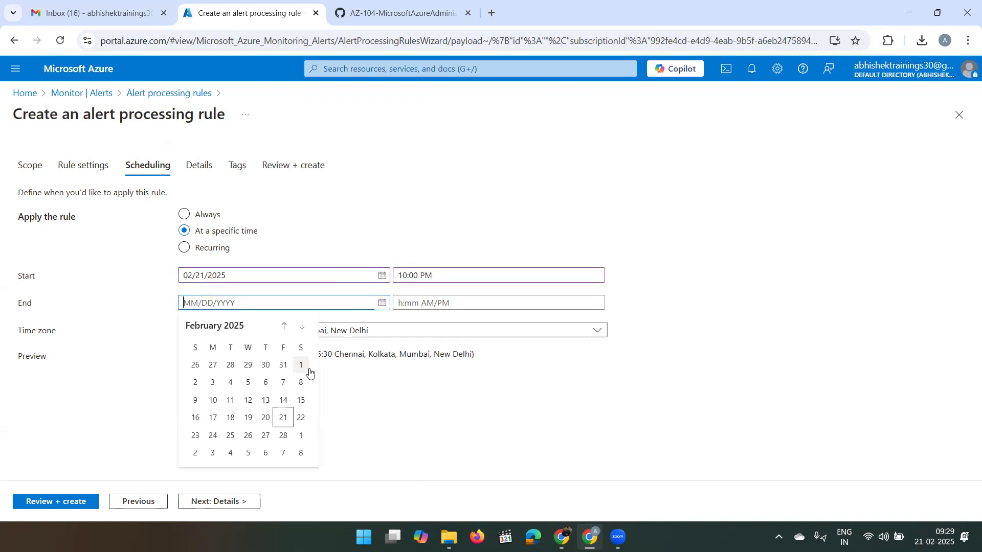
click(299, 417)
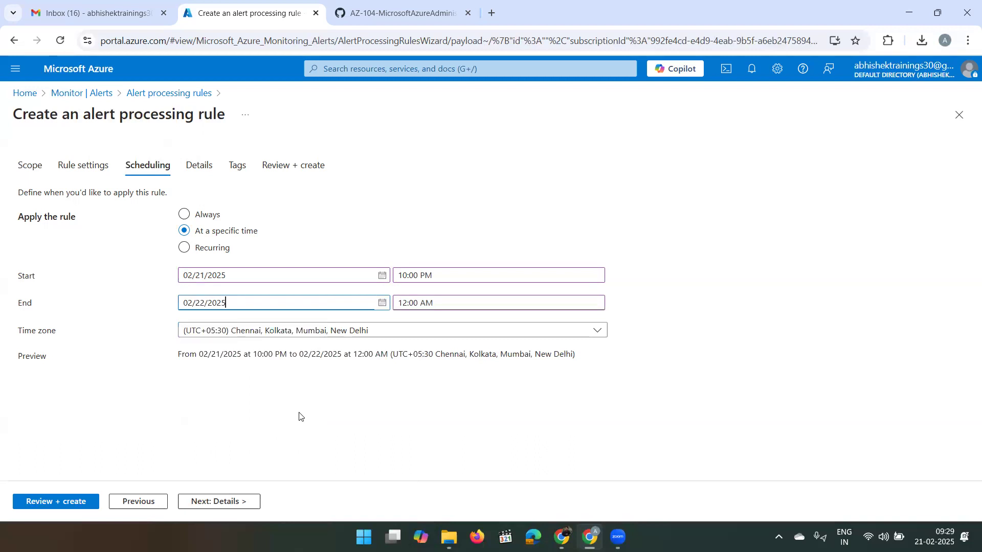
click(407, 304)
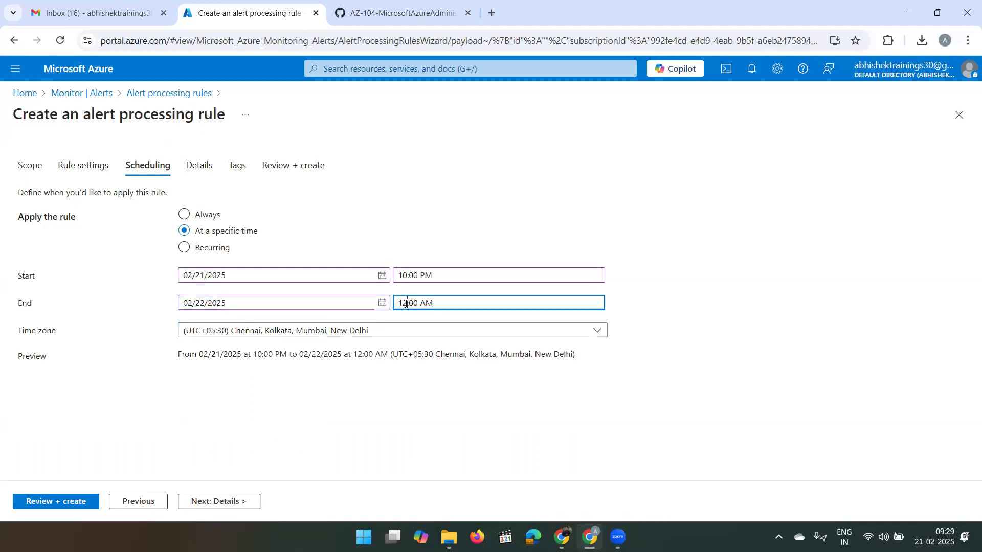
key(BackSpace)
key(BackSpace)
text(0)
text(7)
click(439, 408)
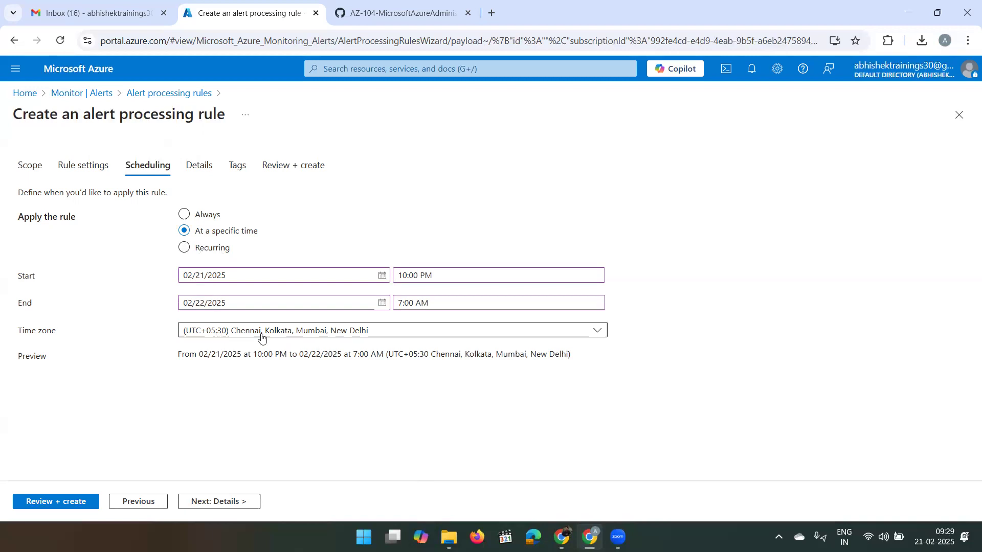
click(214, 502)
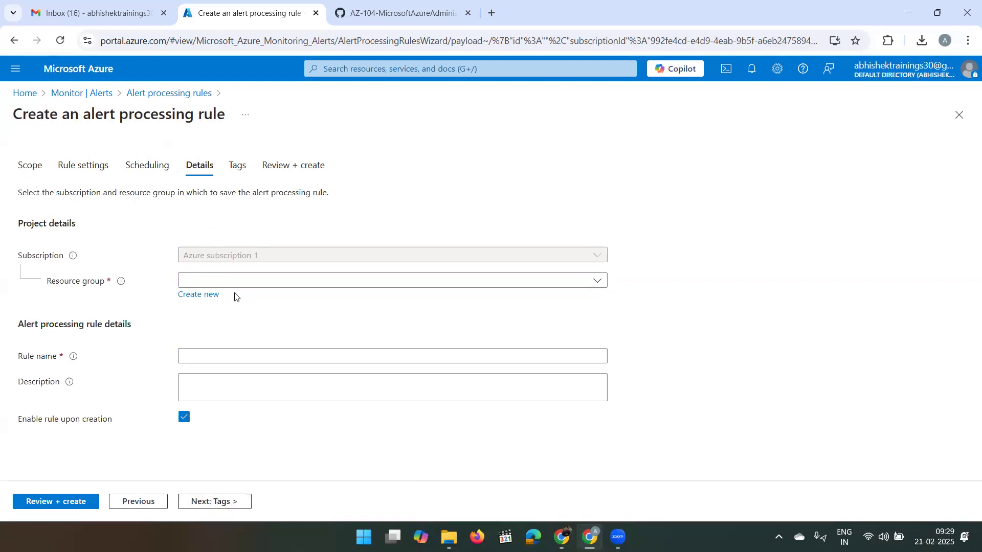
- Place the rule in resource group az104-rg11 and name it 'Planned Maintainance'
click(251, 282)
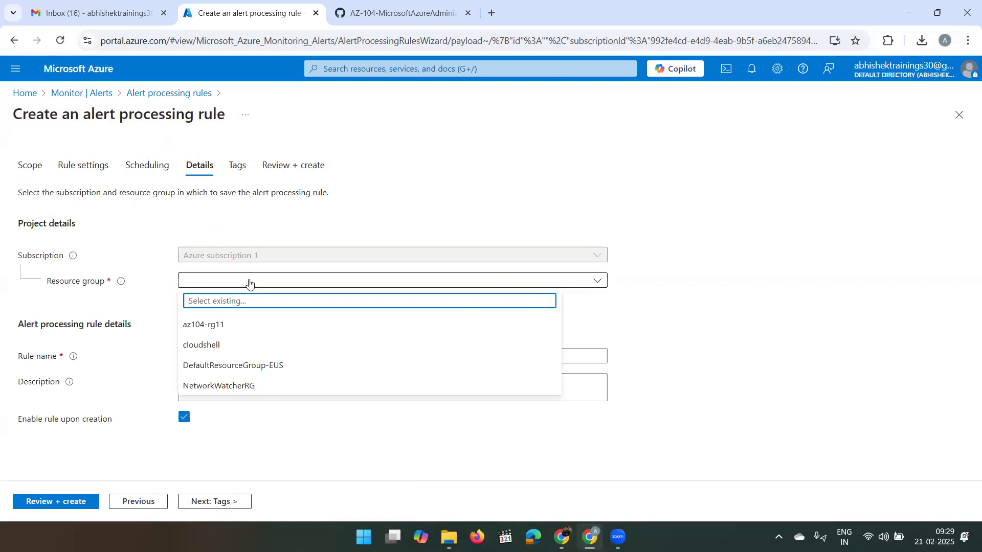
click(227, 327)
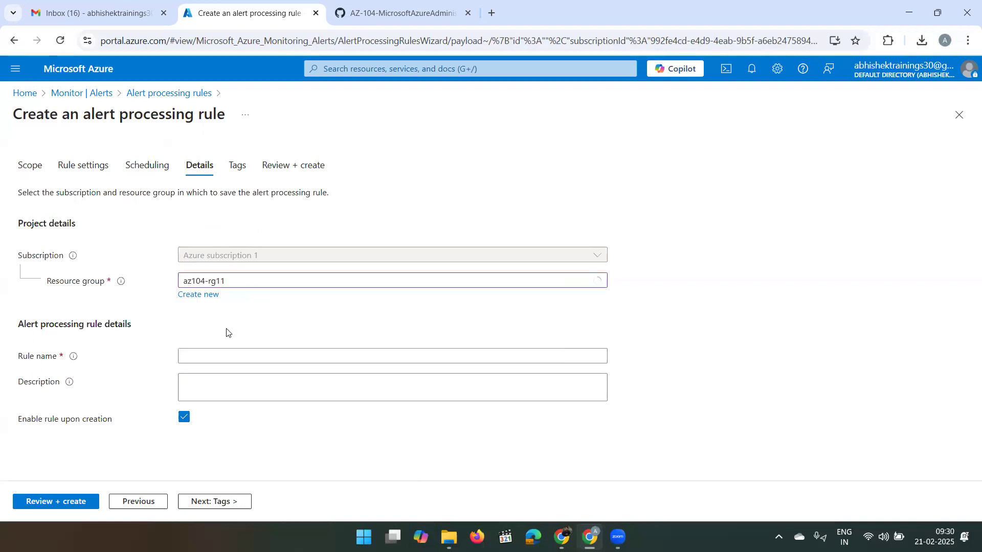
click(215, 360)
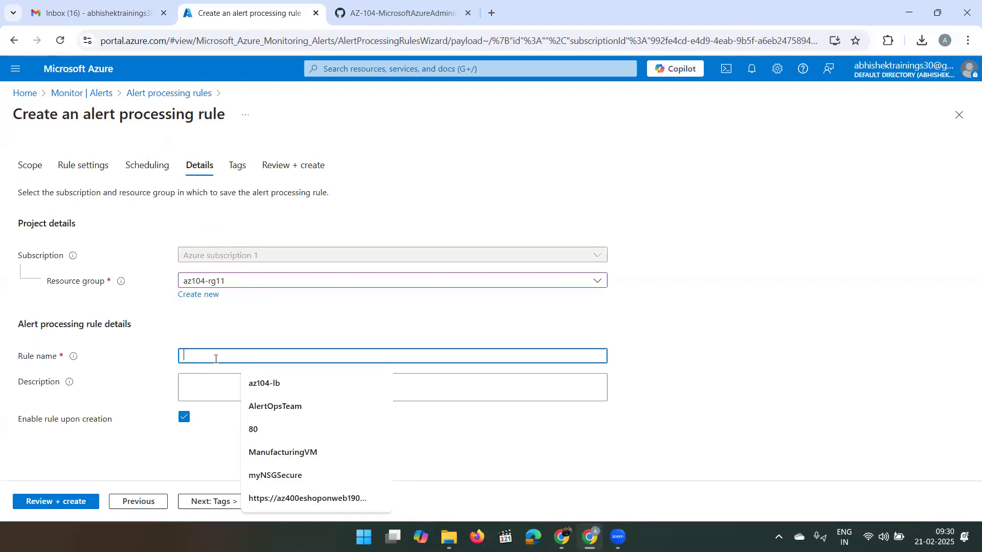
text(Pl)
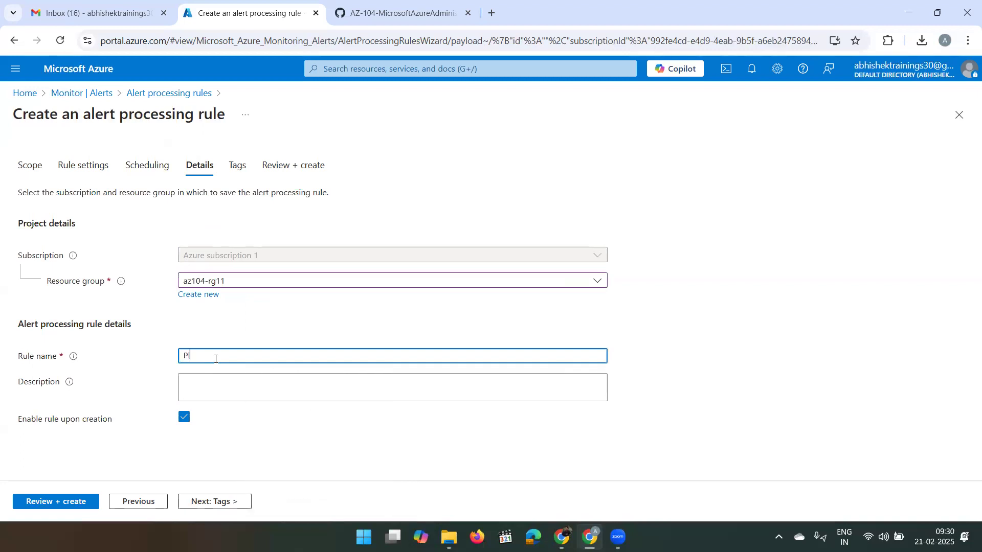
text(anned Maintainance)
- Add the description 'Suppress notifications during planned maintainance' and go to Review + create
click(230, 387)
text(S)
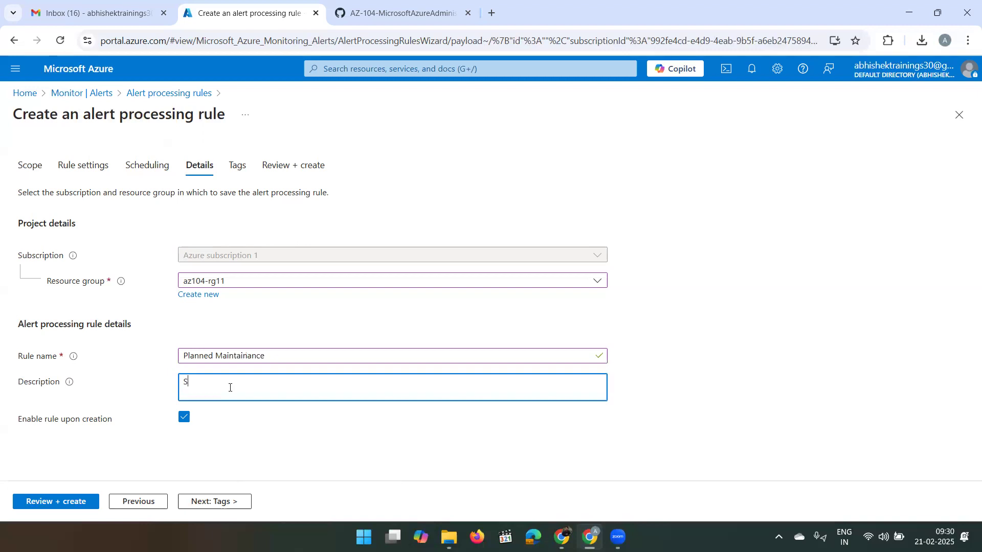
text(uppress notifications during planned ma)
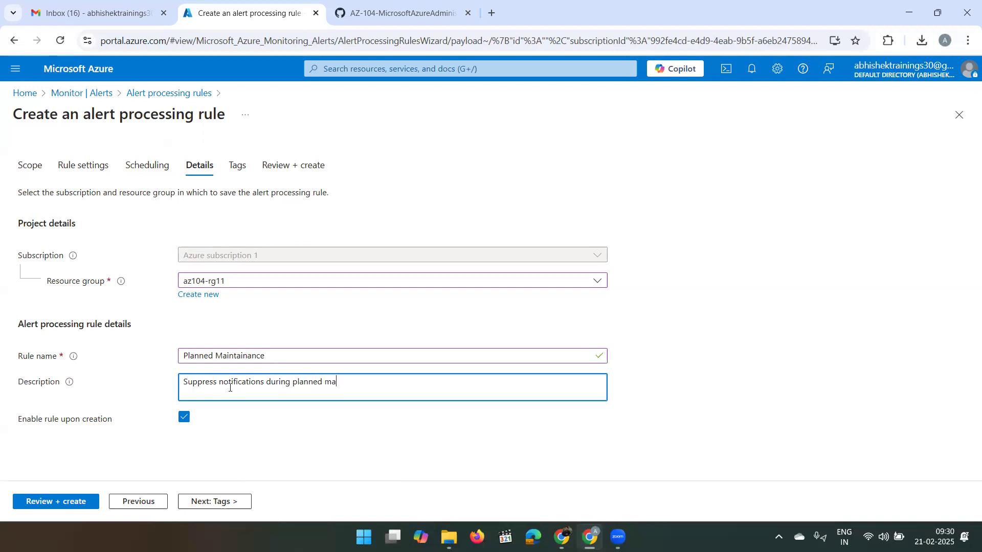
text(intainance)
click(208, 501)
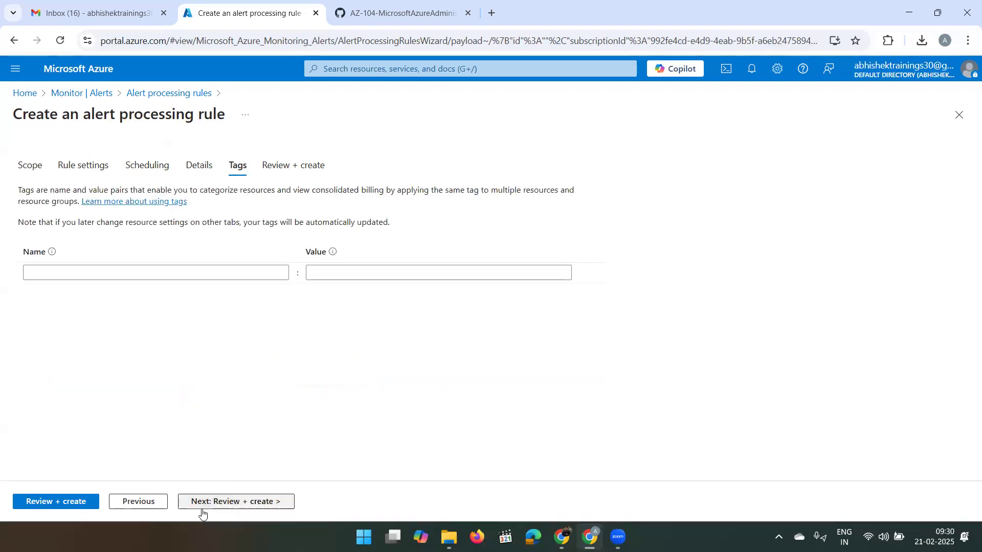
click(203, 509)
- Create the Planned Maintainance rule, refresh the list, and confirm success in Notifications
click(54, 505)
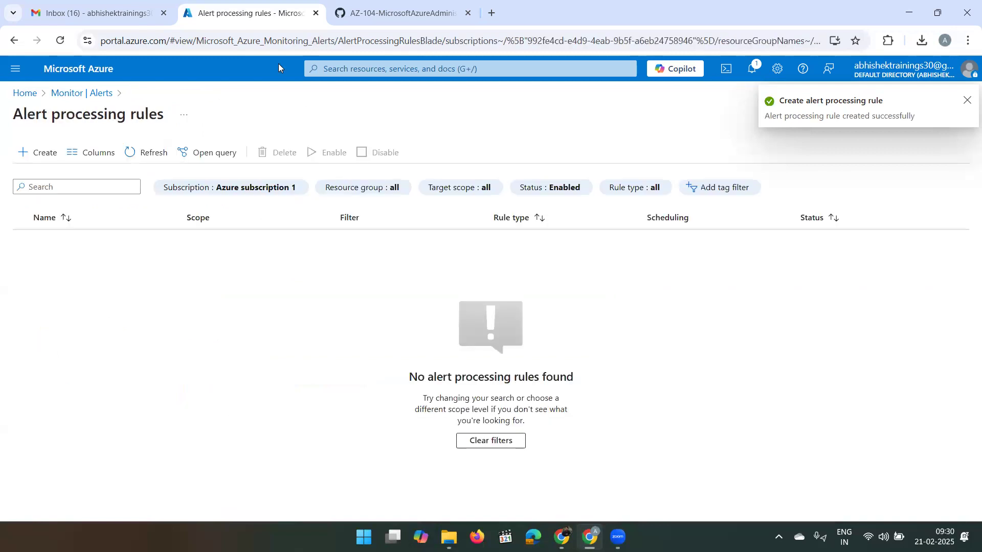
click(146, 155)
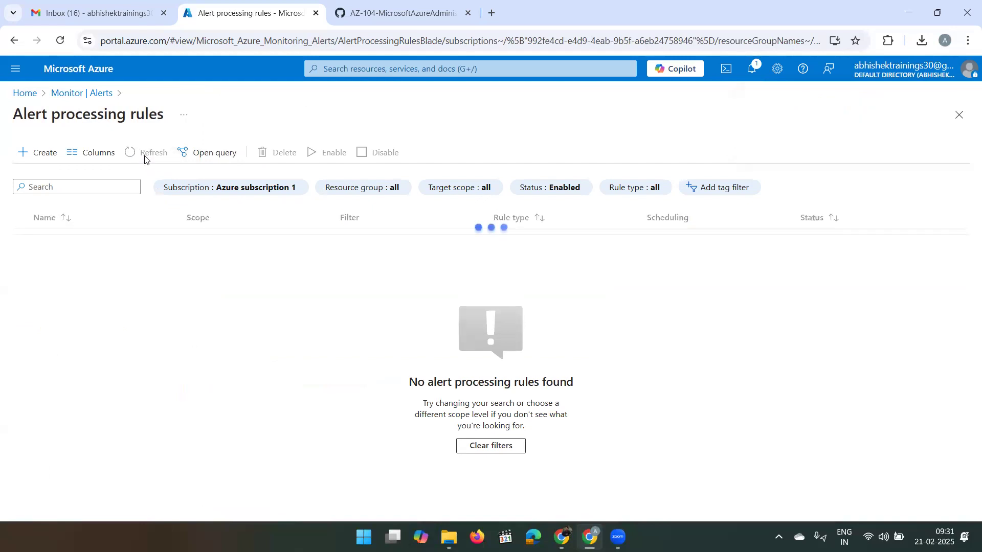
click(151, 156)
click(751, 72)
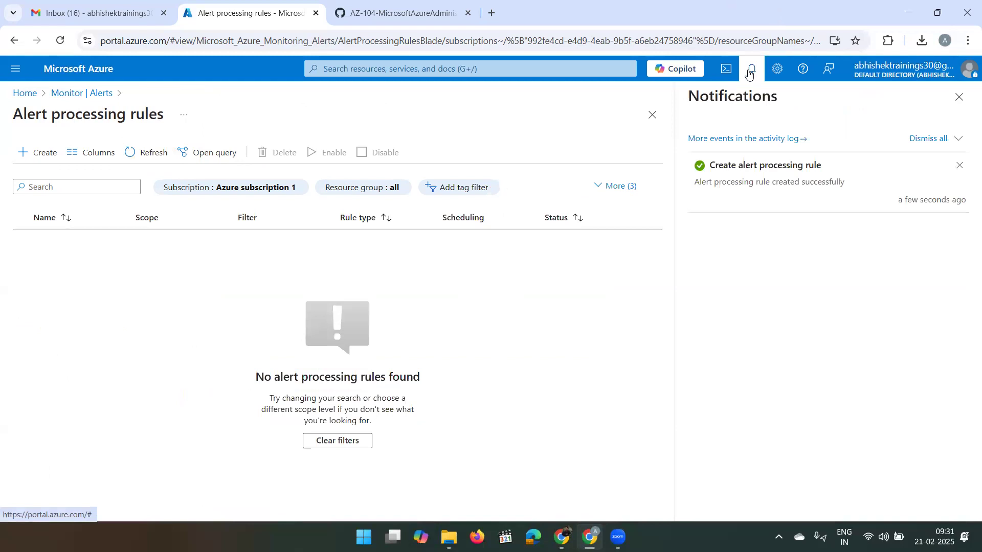
click(750, 72)
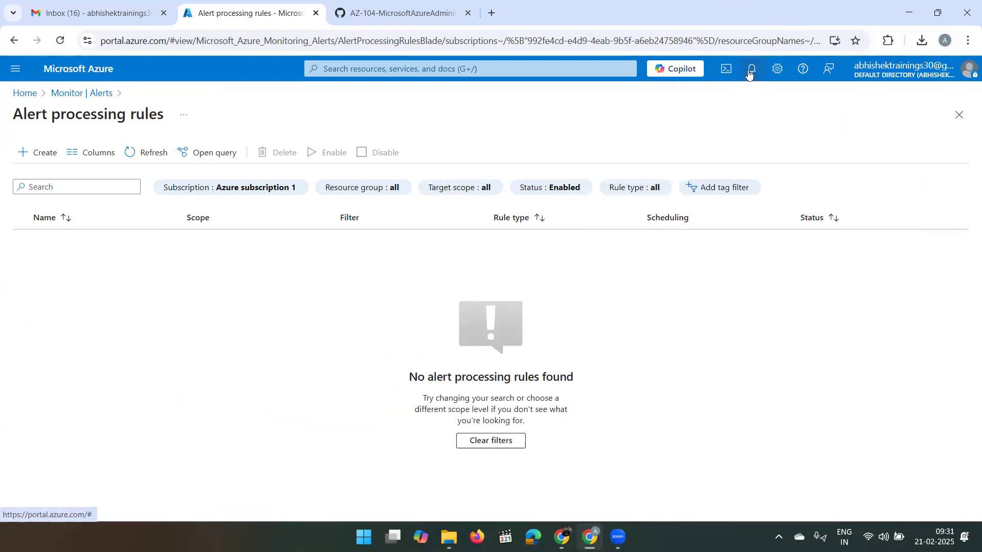
- Check the Alert processing rules list, then return to Monitor Alerts and open Logs
click(65, 97)
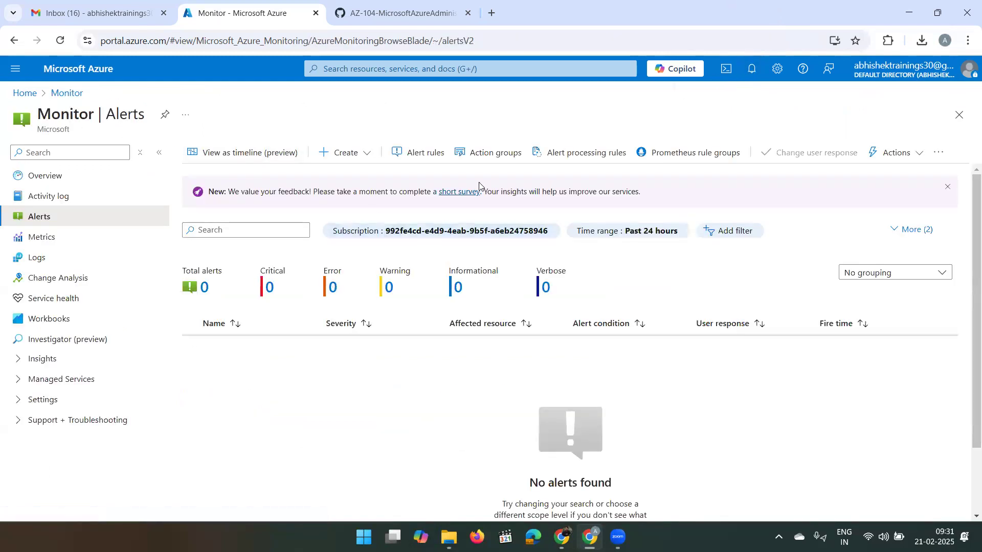
click(571, 151)
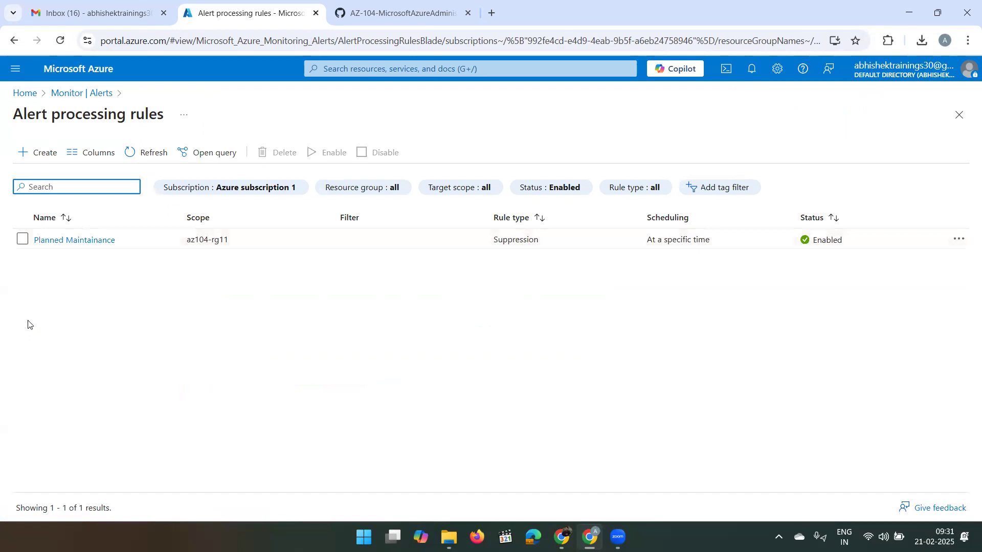
click(65, 95)
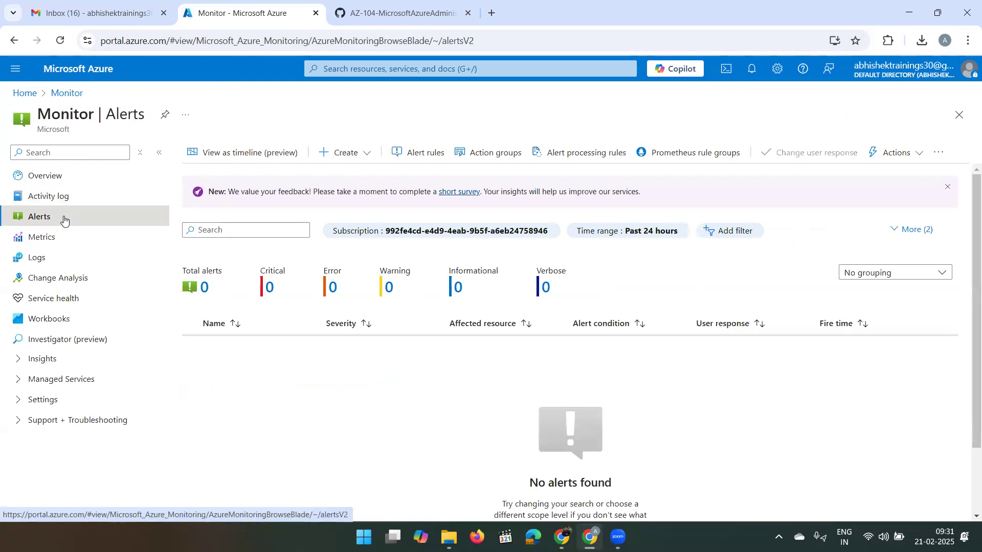
click(53, 260)
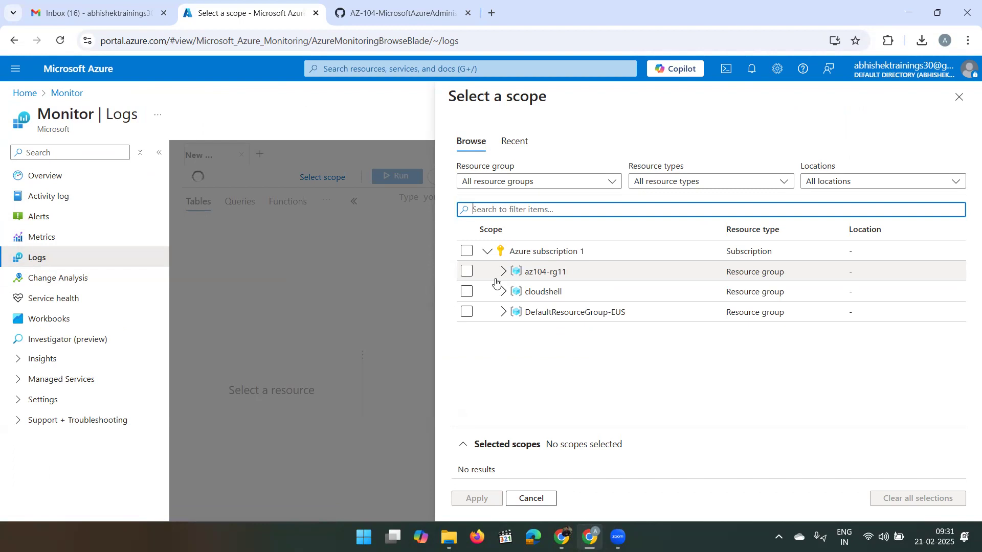
- Scope the new Logs query to the az104-rg11 resource group
click(470, 276)
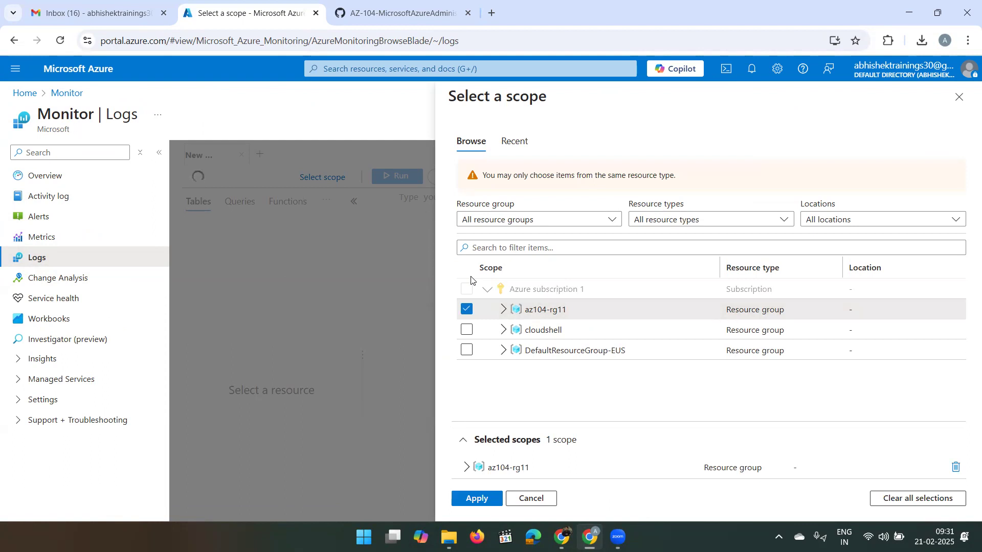
click(485, 503)
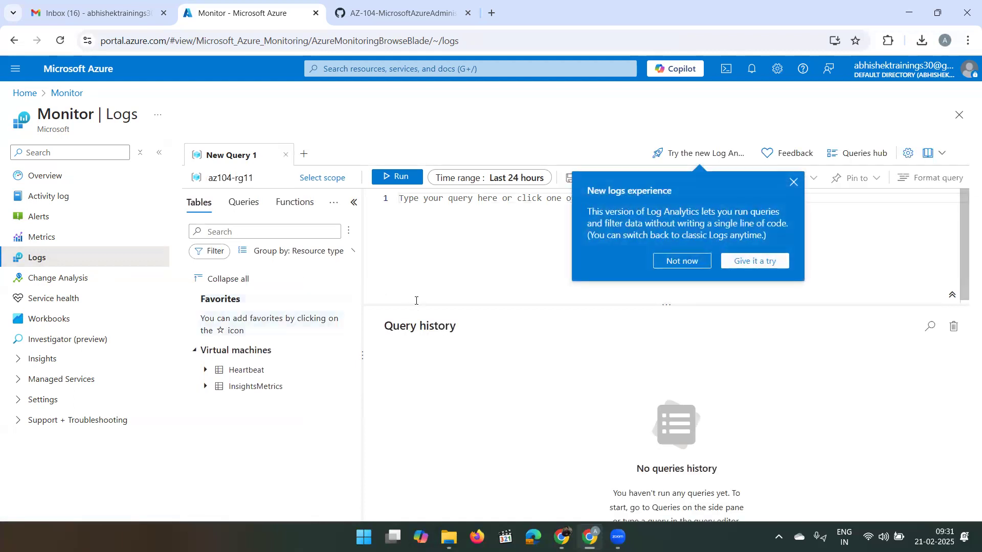
- Dismiss the new Logs announcement and browse az104-rg11's resources without changing the scope
click(793, 183)
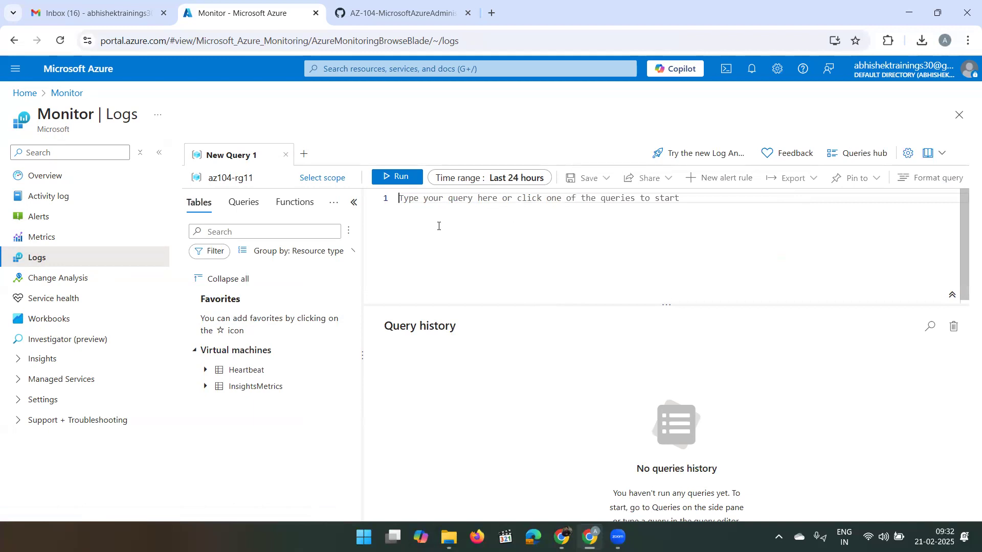
click(323, 178)
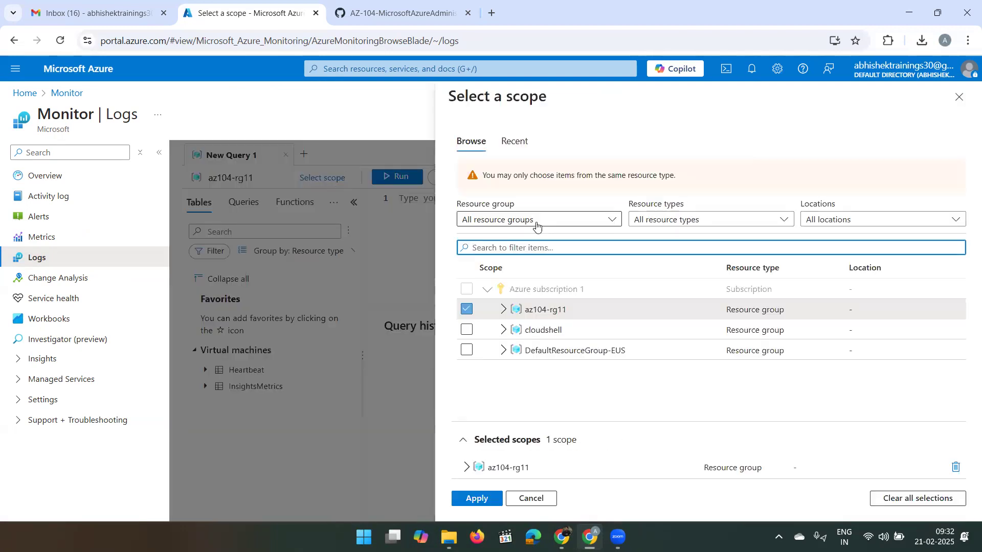
click(503, 311)
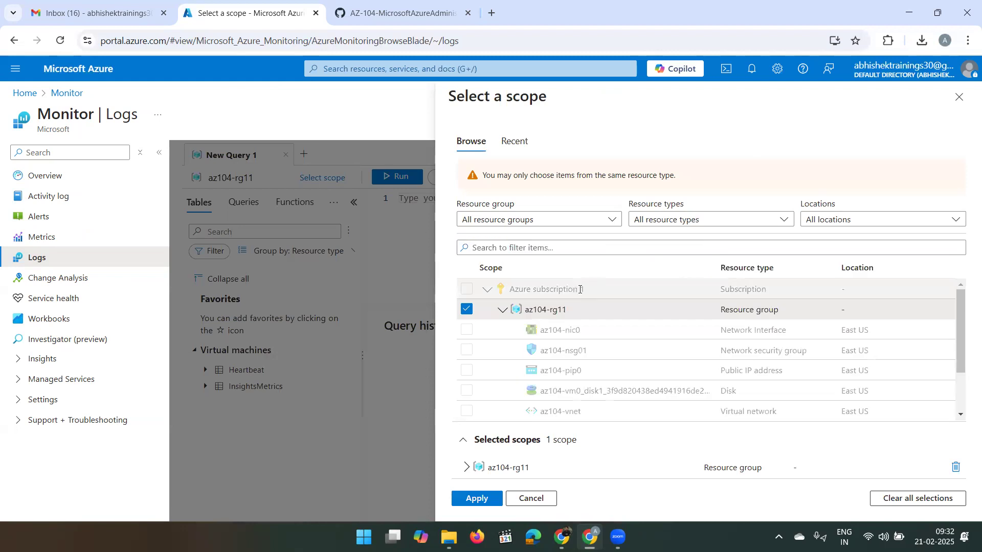
scroll(508, 389, down, 3)
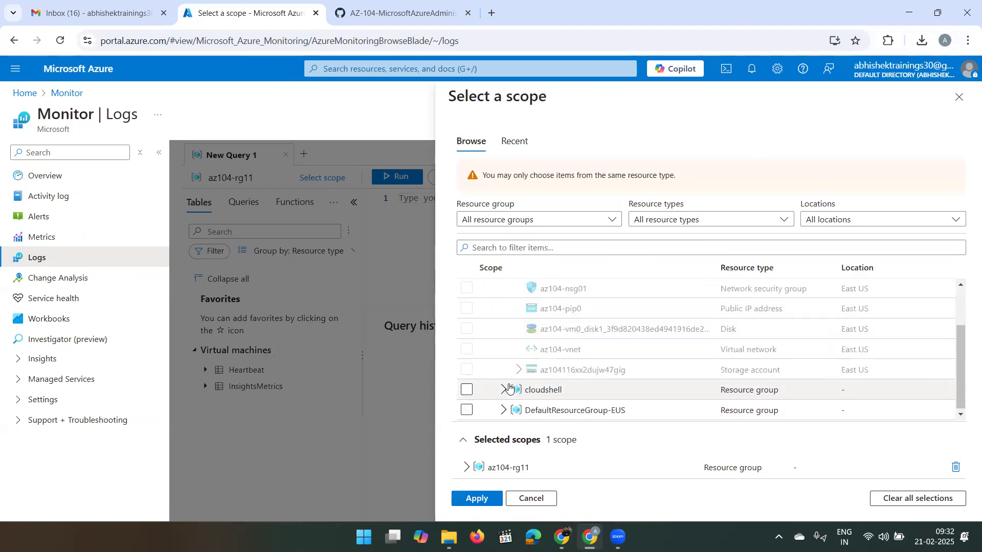
scroll(491, 333, up, 3)
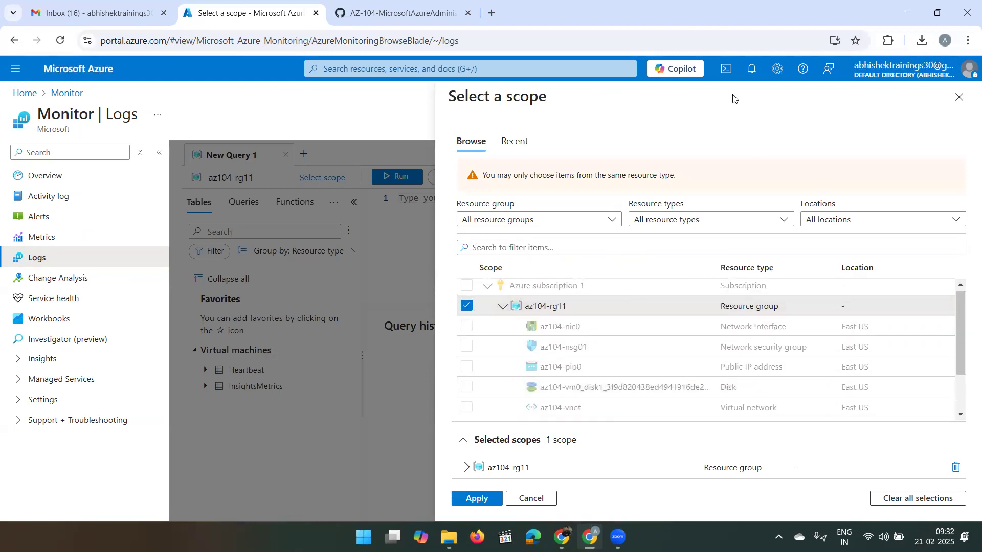
click(960, 98)
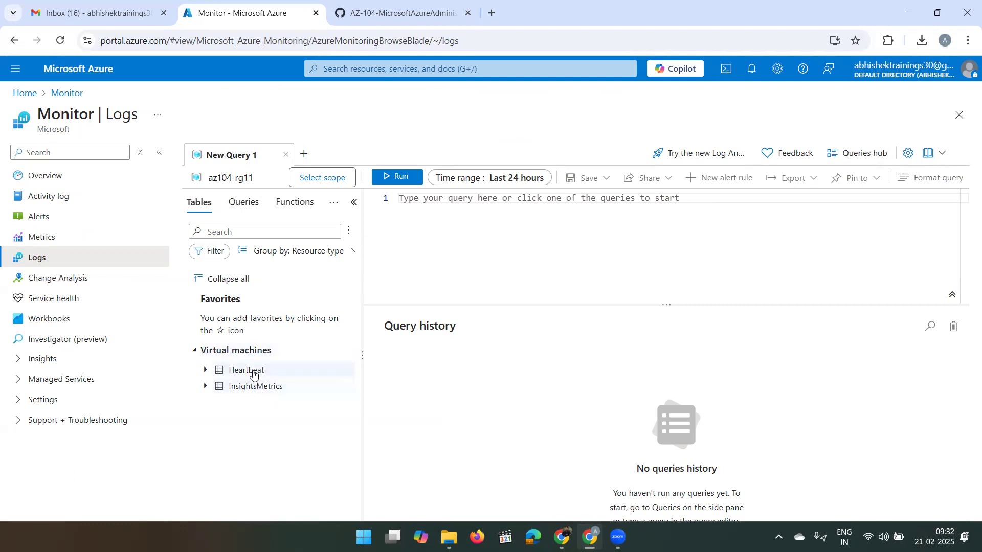
- Inspect the Heartbeat table's columns, briefly insert and remove it, then collapse it
mouse_move(247, 375)
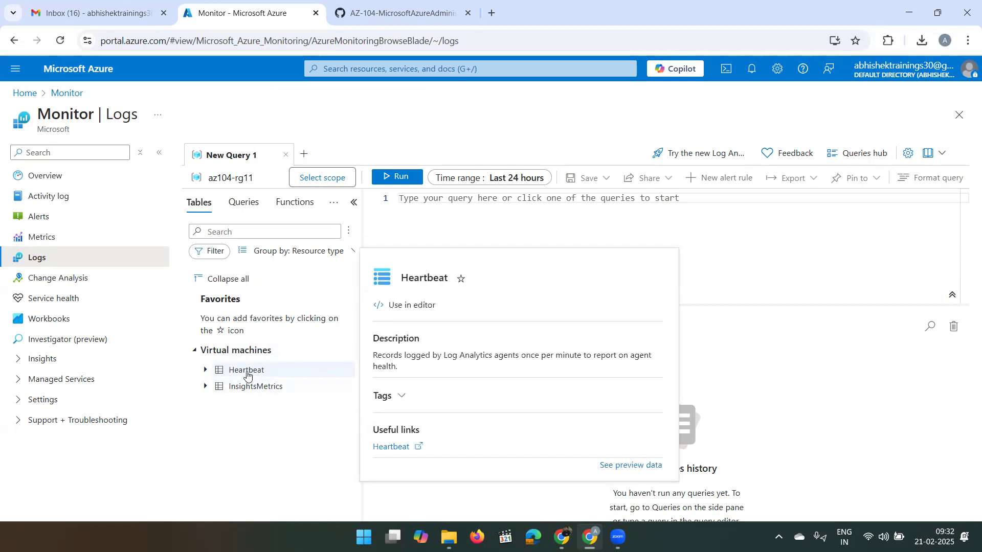
click(205, 371)
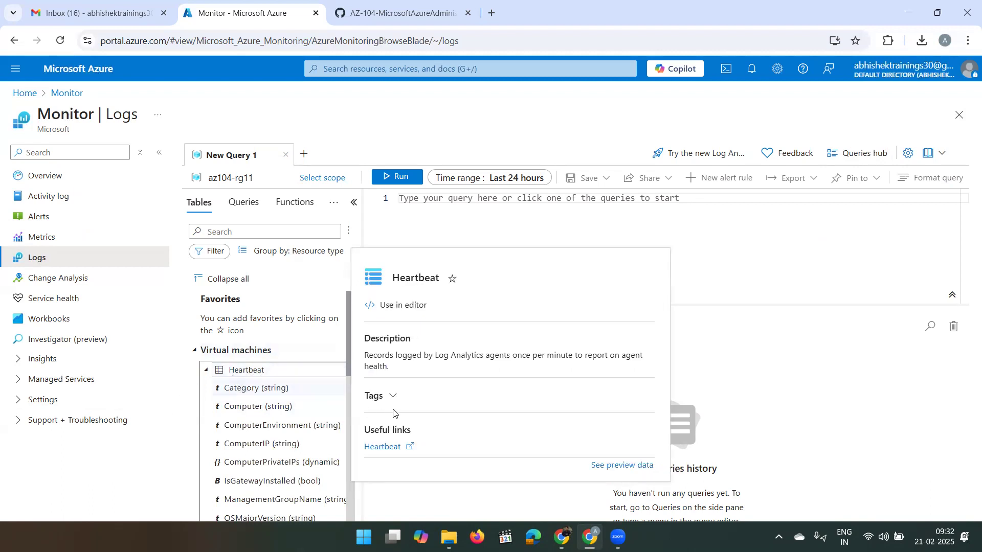
click(392, 303)
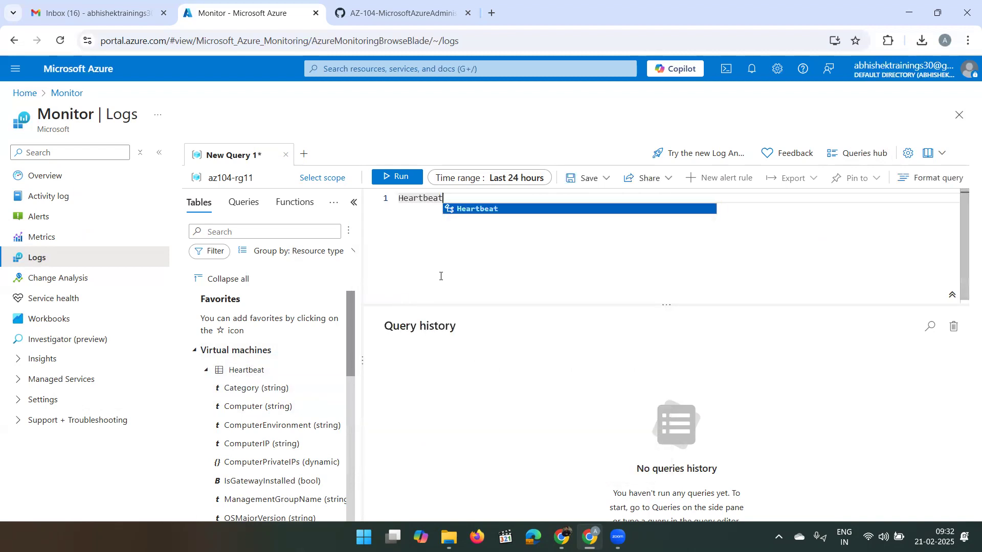
key(BackSpace)
key(BackSpace)
key(BackSpace)
key(BackSpace)
key(BackSpace)
key(BackSpace)
key(BackSpace)
key(BackSpace)
key(BackSpace)
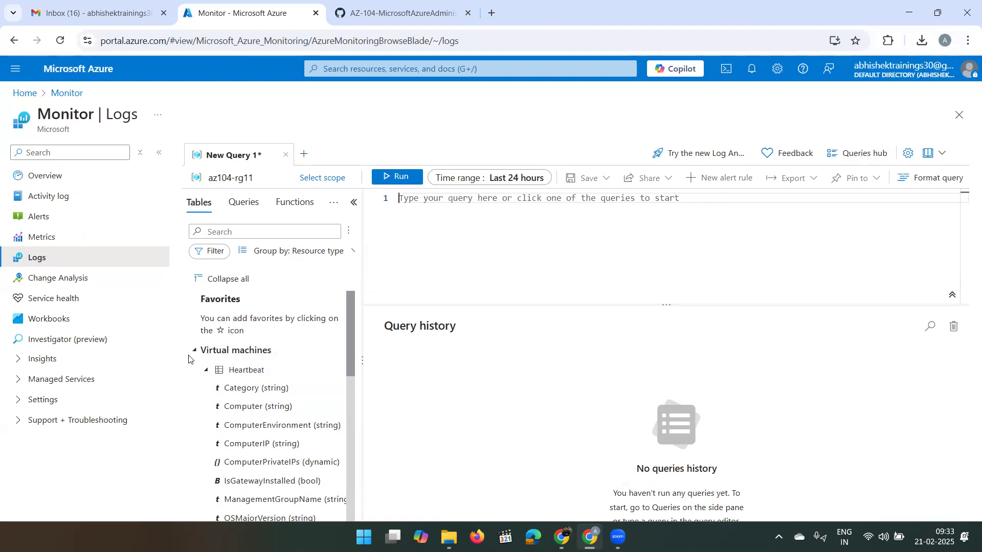
scroll(260, 450, down, 7)
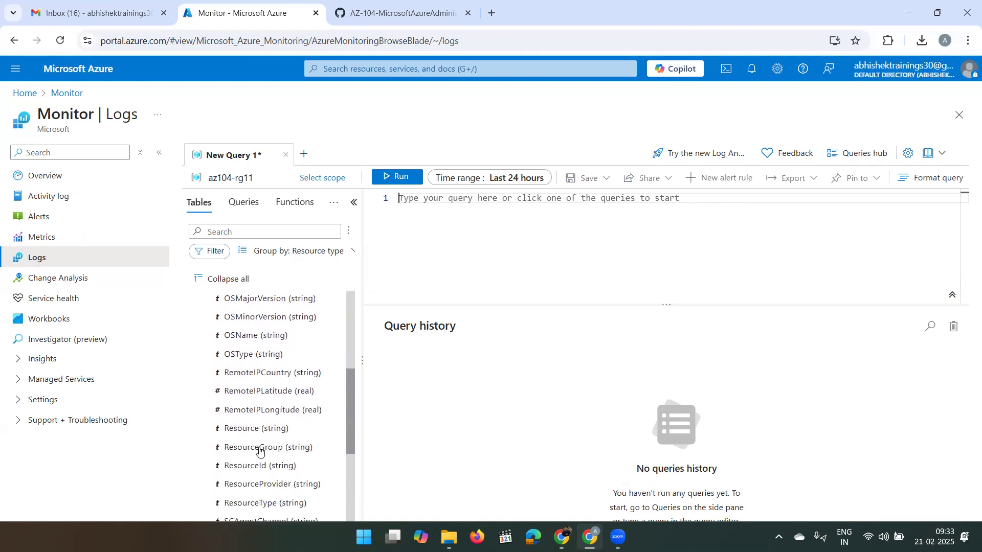
scroll(259, 450, down, 3)
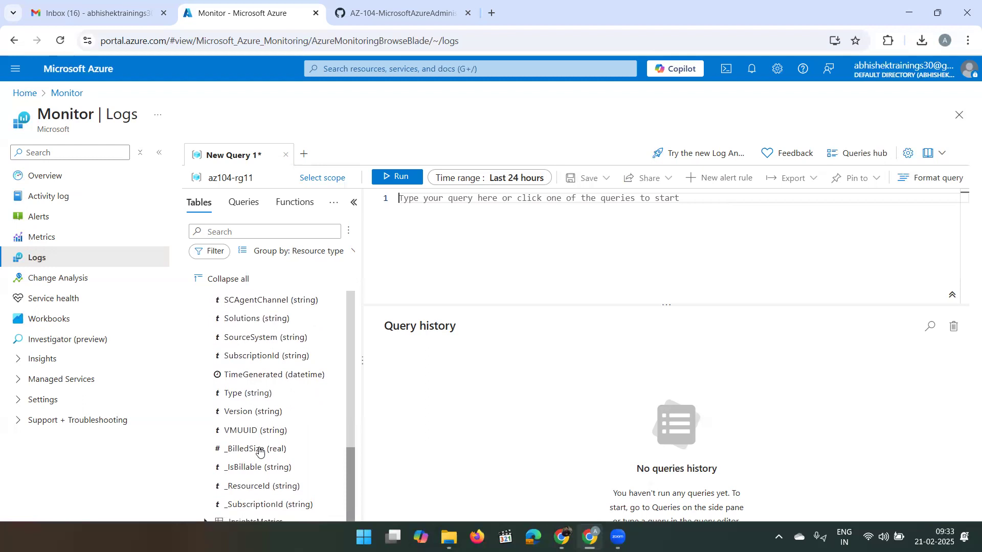
scroll(260, 450, up, 10)
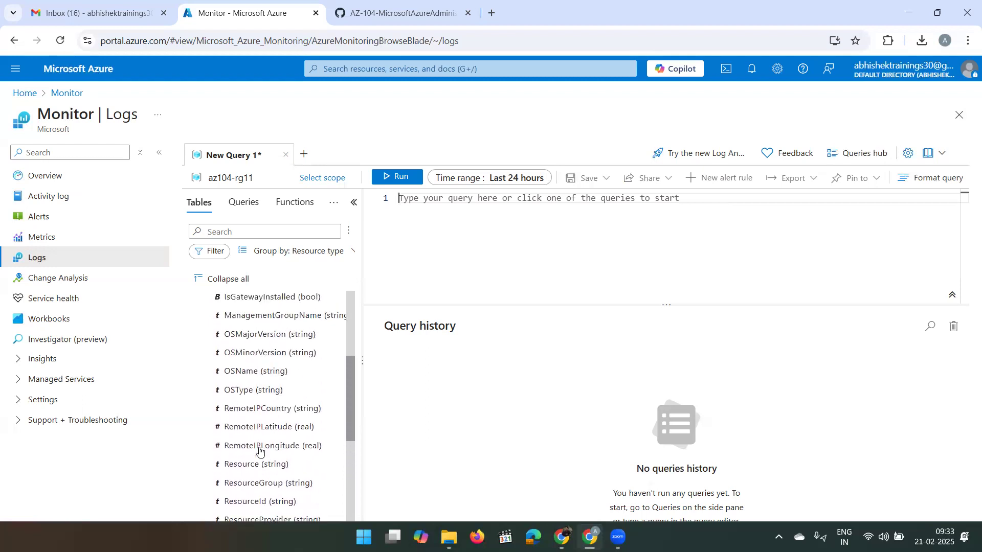
scroll(260, 450, up, 3)
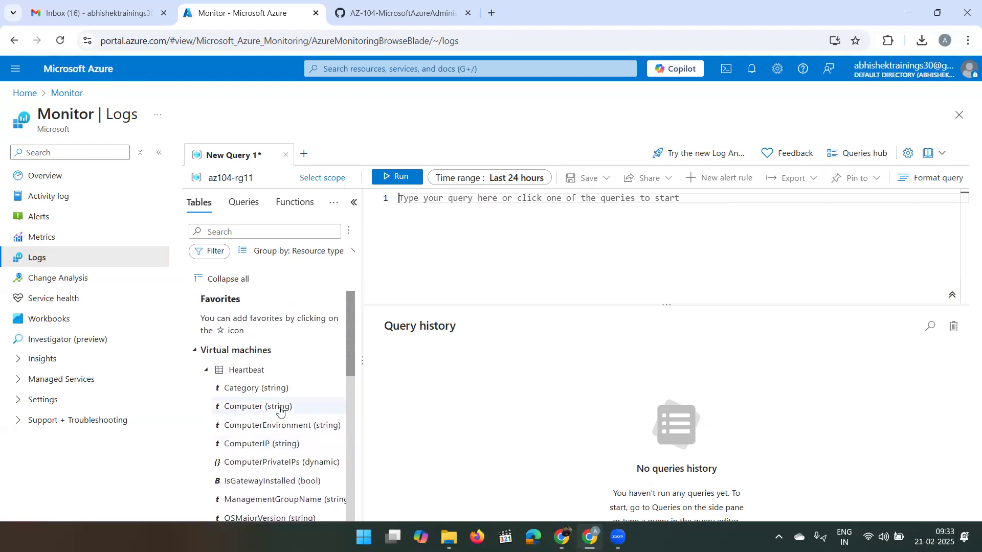
click(208, 374)
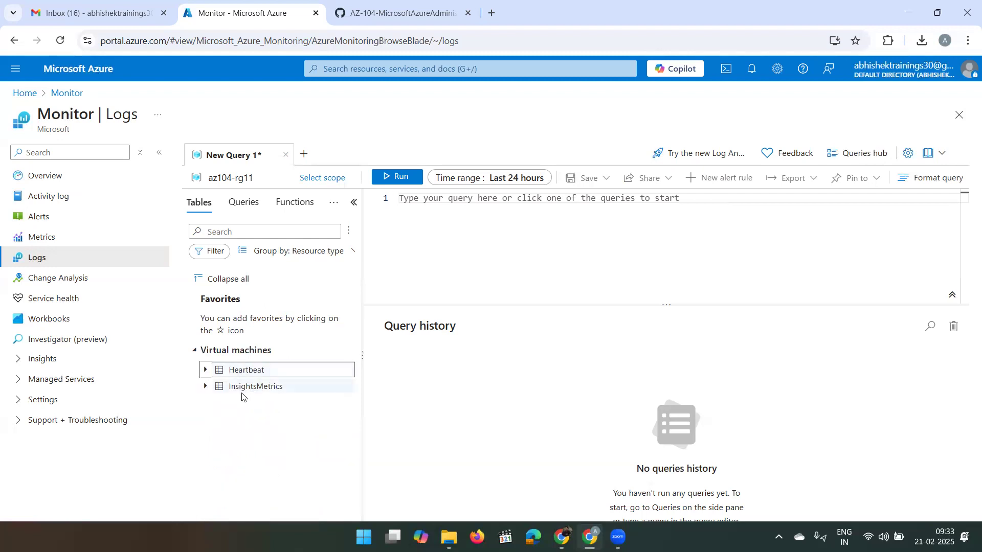
- Run the Virtual machines example query 'Automatic update configuration'
click(238, 210)
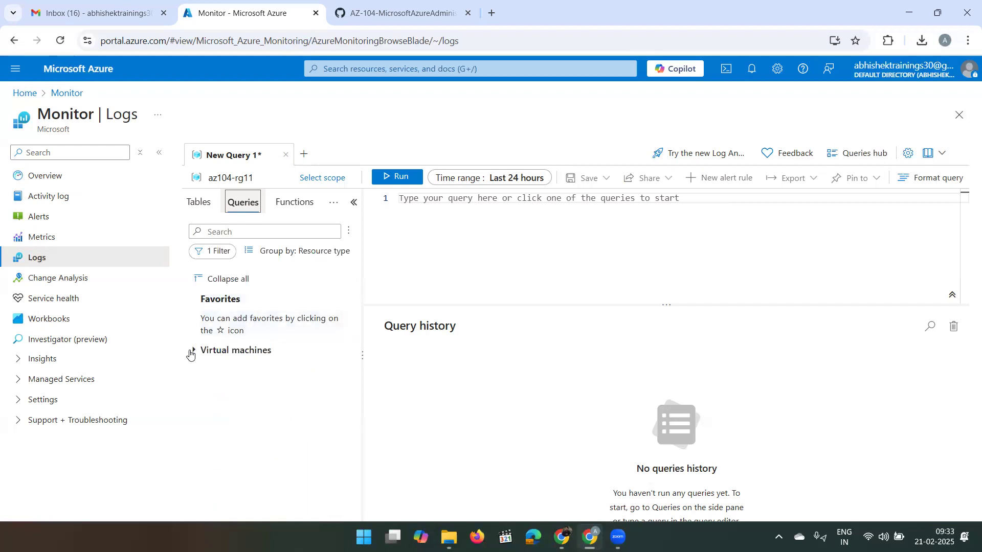
click(192, 352)
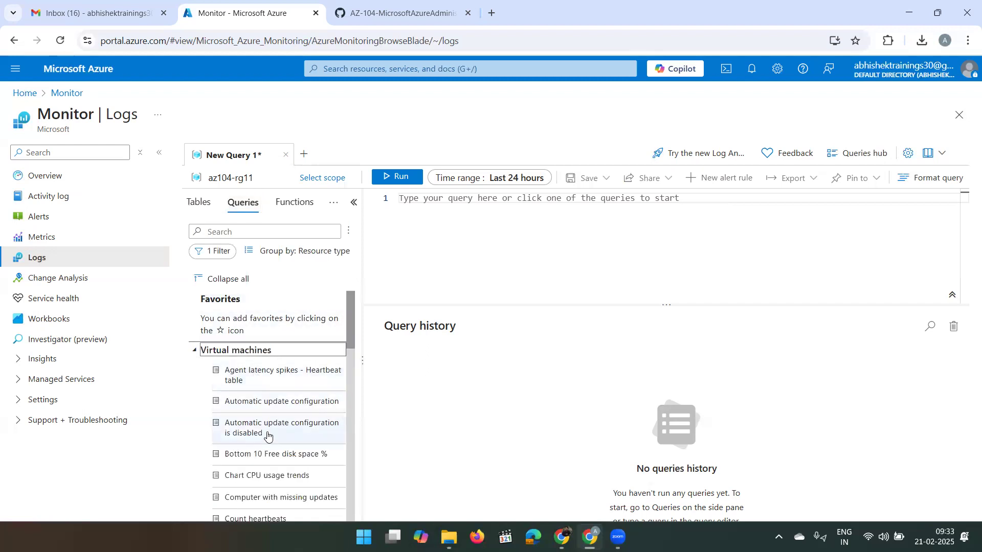
scroll(267, 435, down, 1)
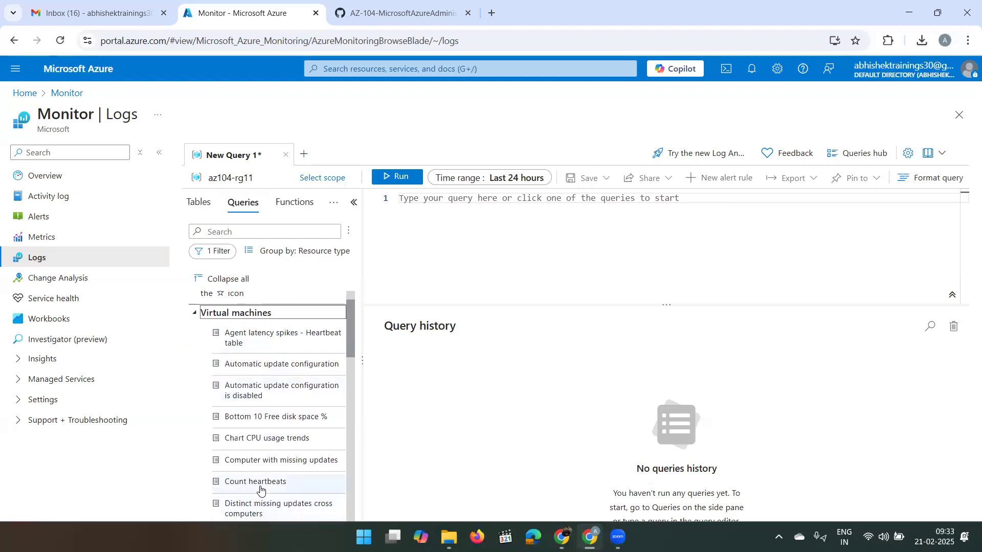
mouse_move(261, 490)
mouse_move(278, 364)
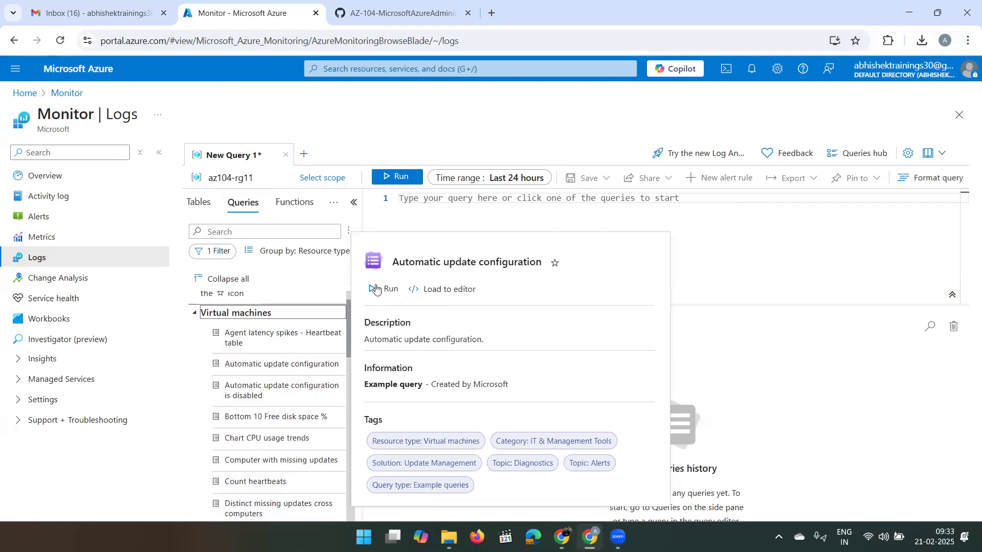
click(376, 290)
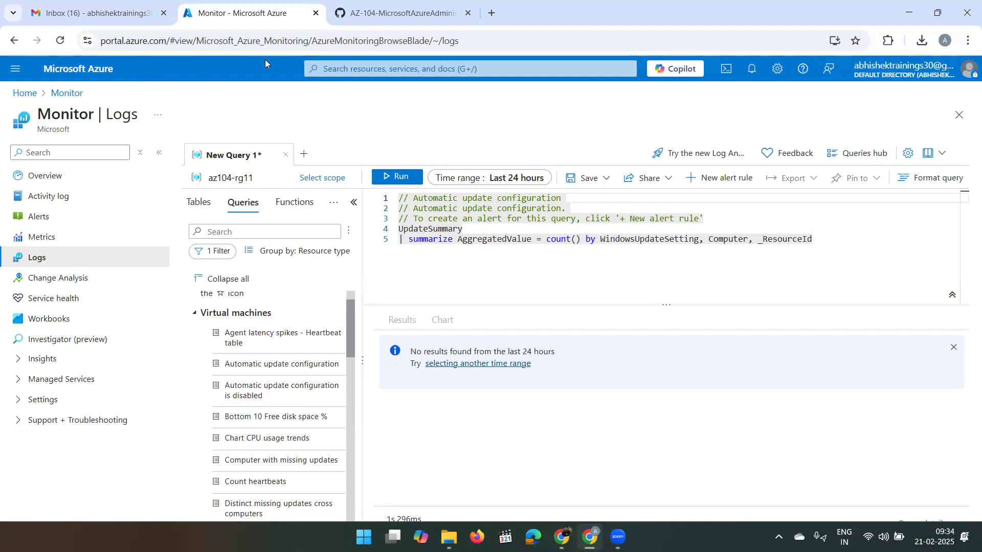
- Search Google for 'kusto' in a new browser tab
click(491, 13)
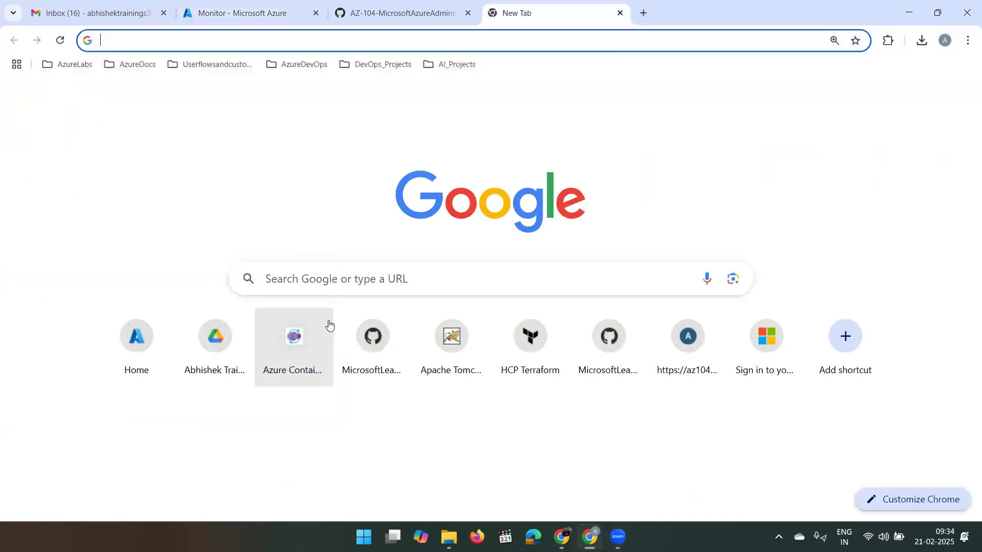
click(359, 279)
text(kusto)
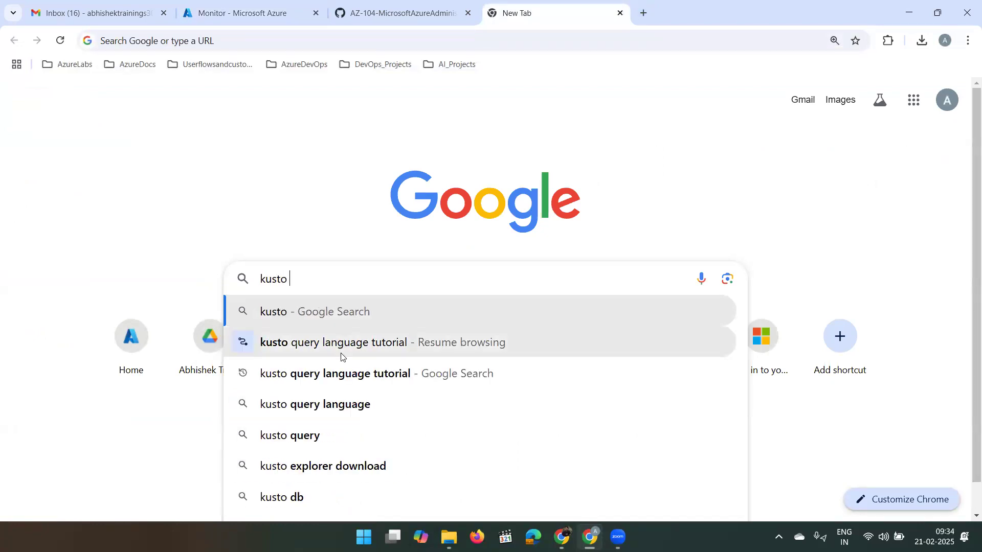
- Open the Kusto query language tutorial, read its common-operator examples, and return to Azure Logs
click(338, 378)
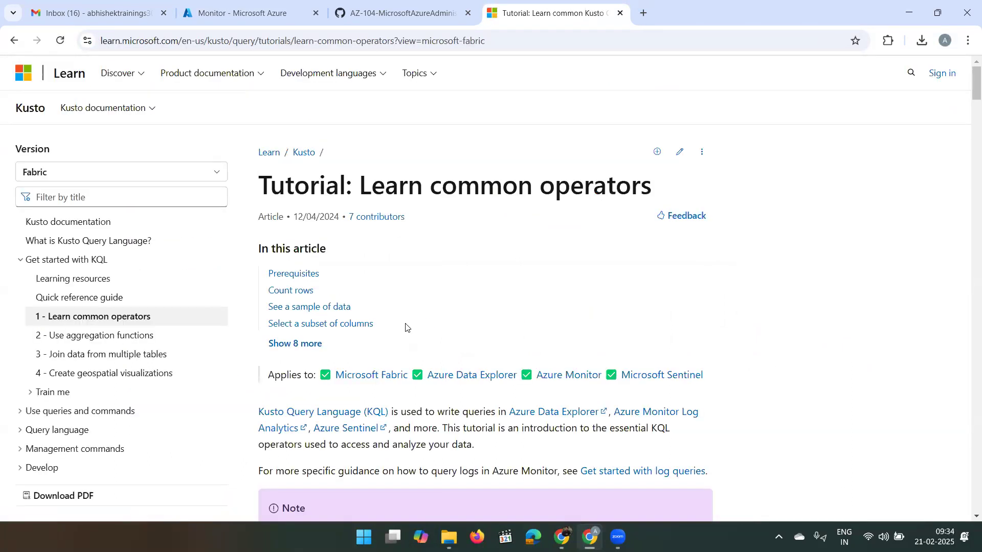
scroll(401, 328, down, 9)
scroll(401, 332, down, 12)
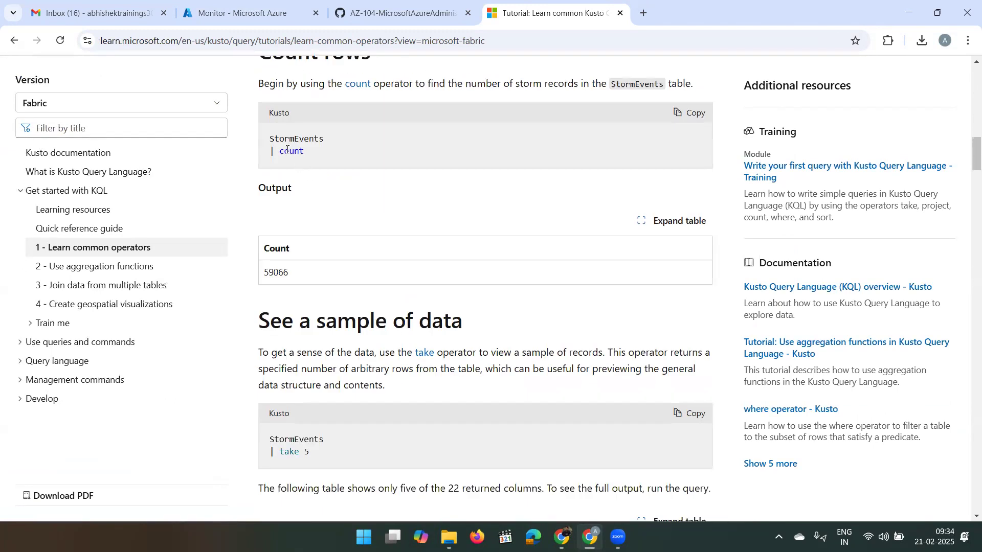
scroll(309, 220, down, 2)
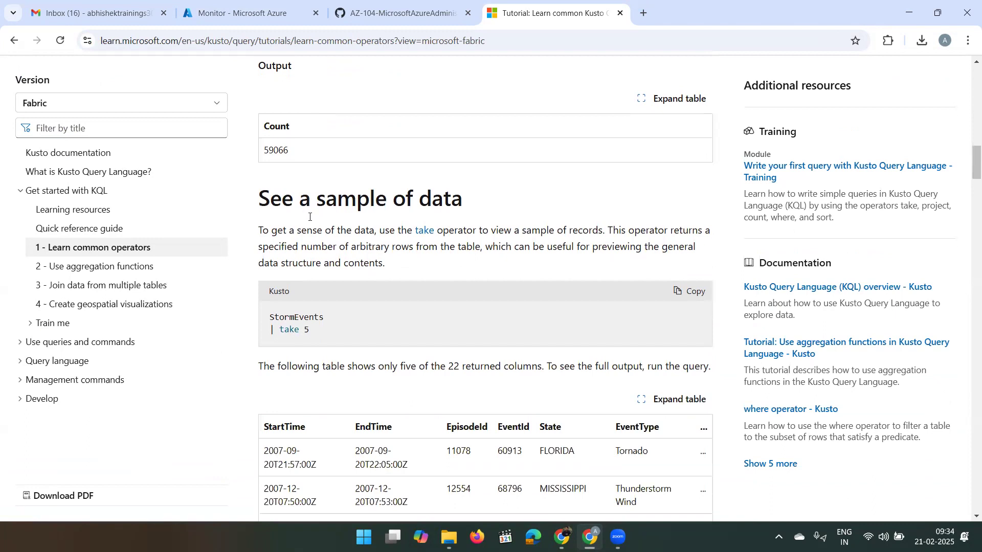
scroll(309, 219, down, 10)
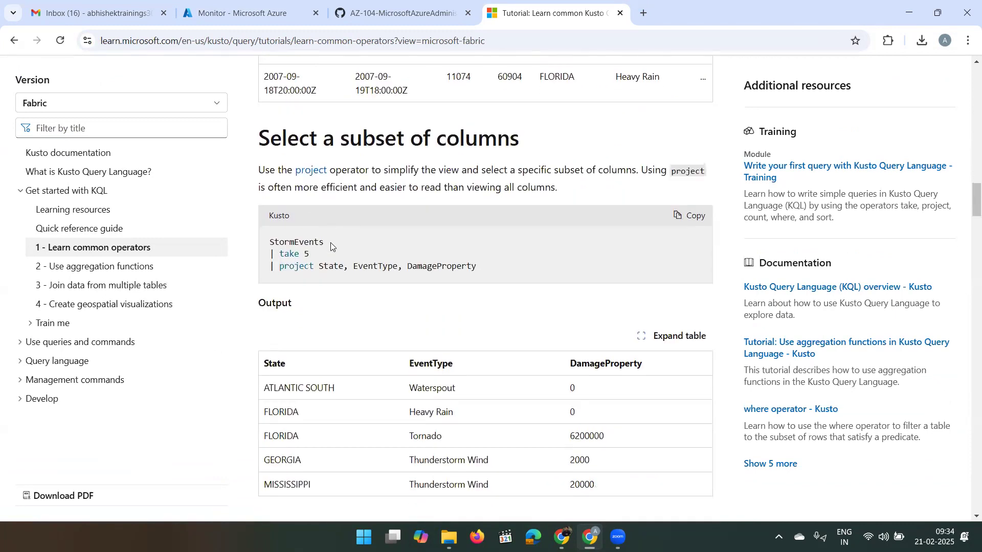
scroll(330, 243, down, 9)
scroll(331, 247, down, 10)
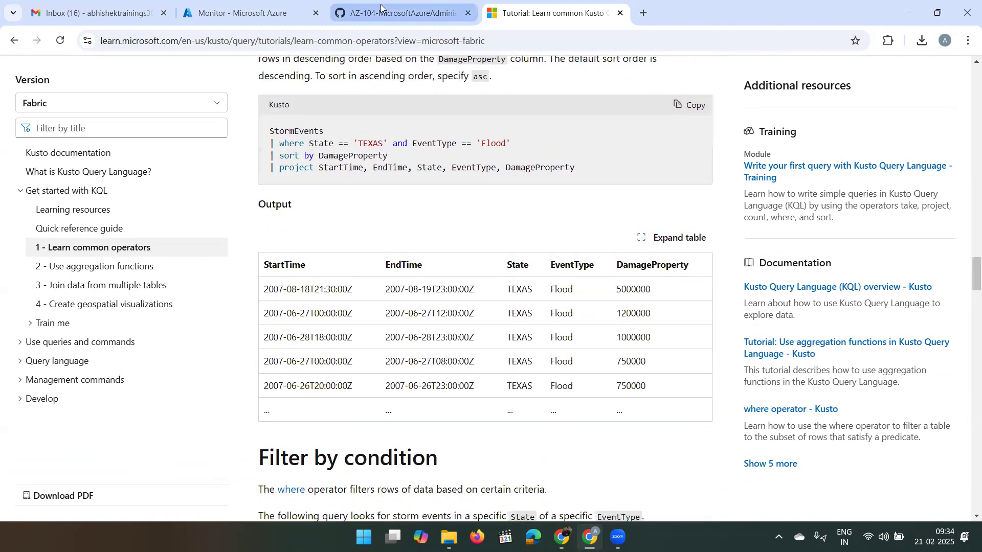
click(284, 15)
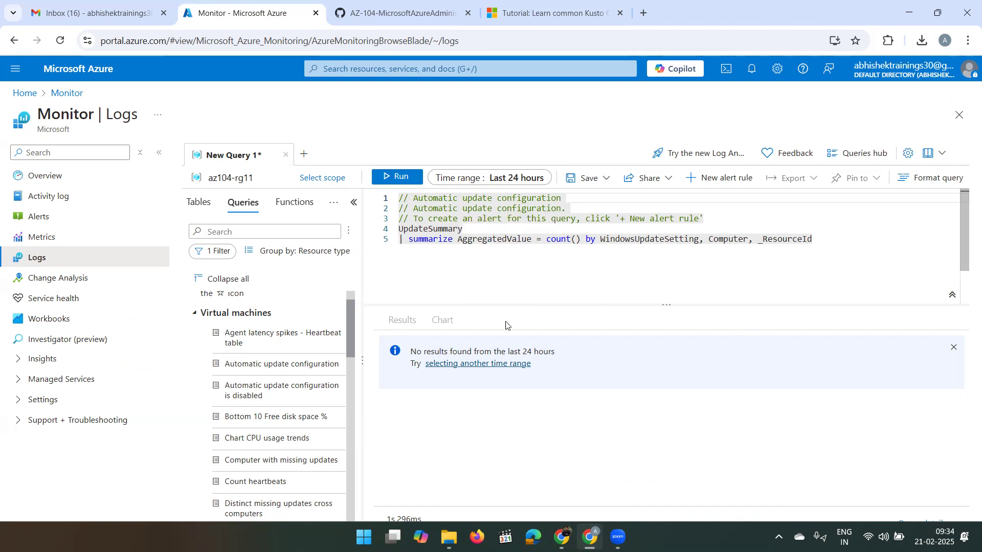
- Rerun the Automatic update configuration query, then delete all its text from the editor
click(399, 178)
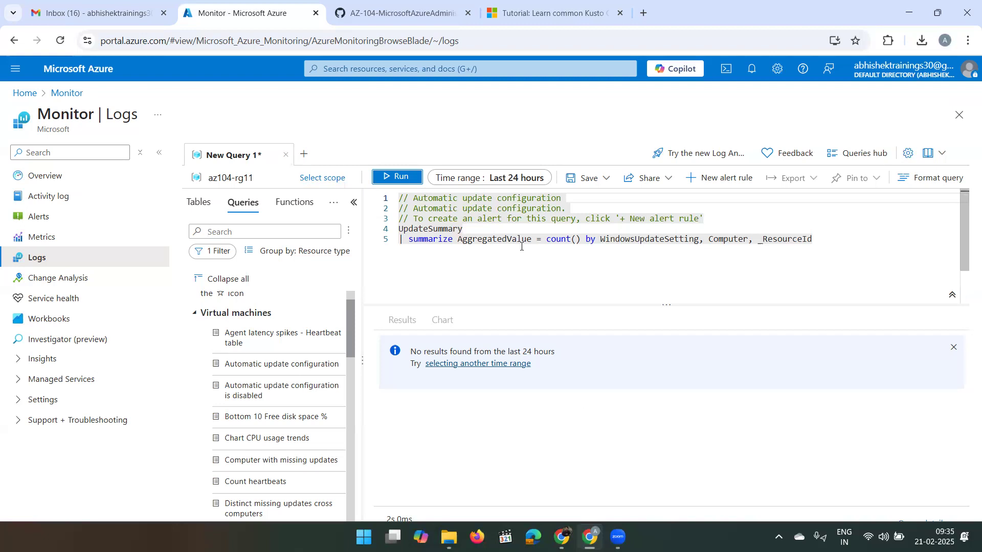
drag(818, 238, 424, 185)
key(BackSpace)
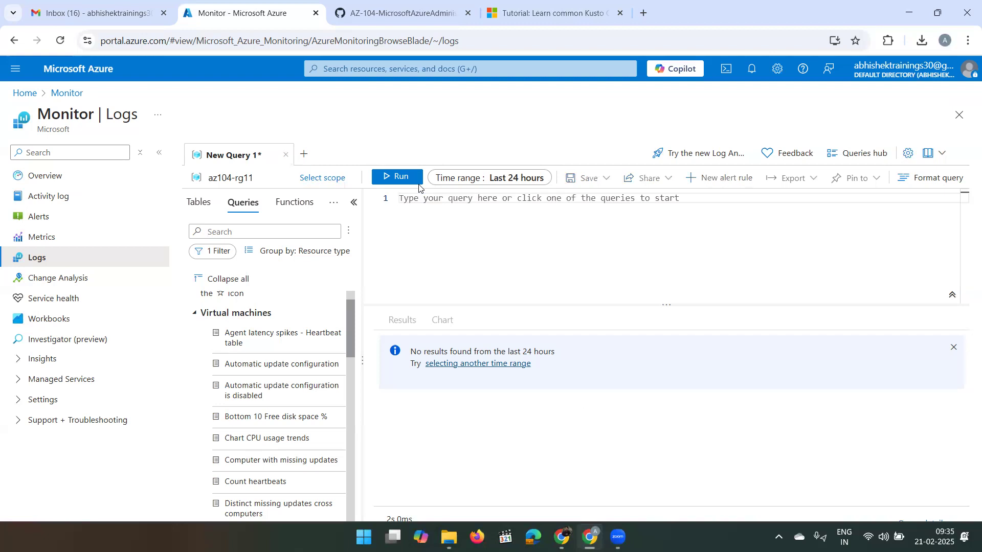
- Write 'InsightsMetrics | where TimeGenerated > ago(1h)' and begin a new query line
text(Ins)
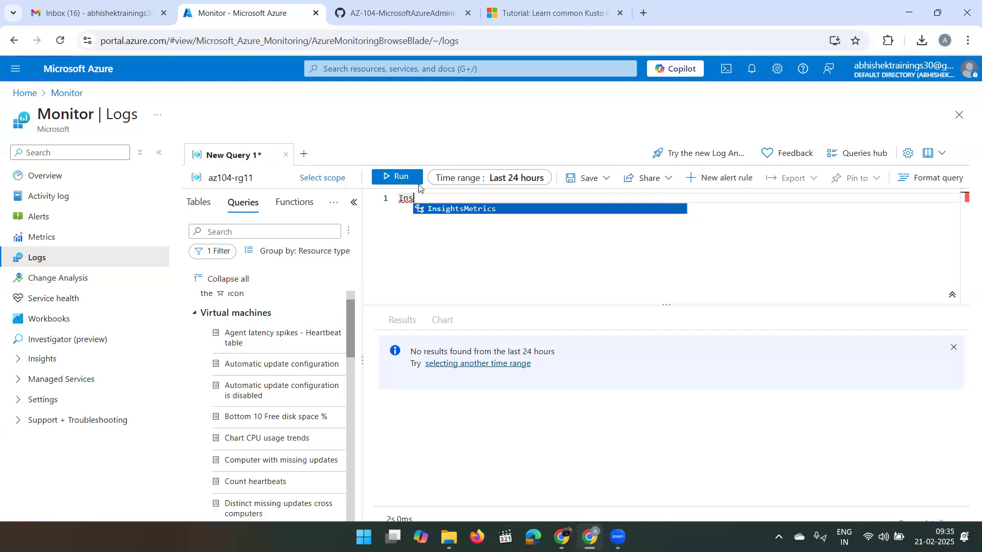
key(Return)
key(Return)
text(|)
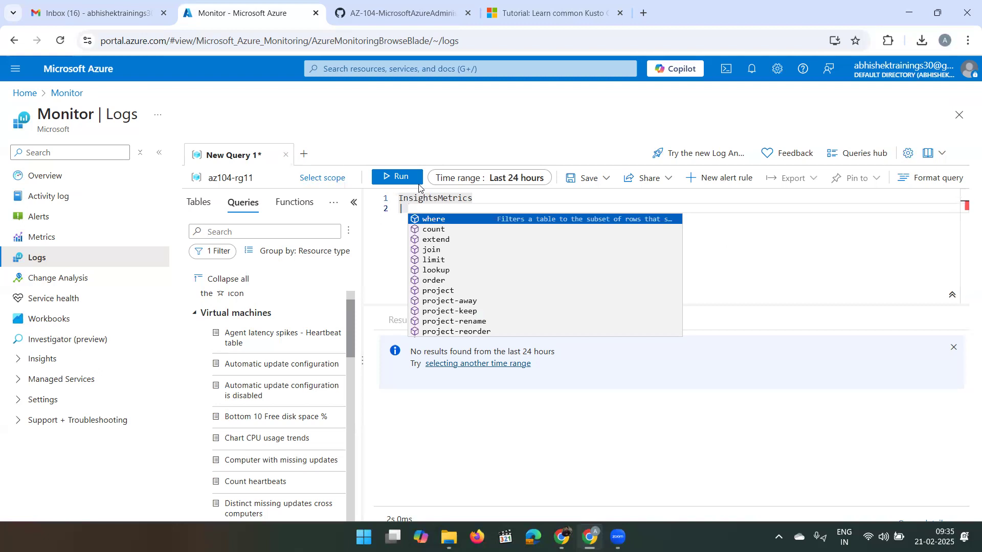
text(w)
text(ere)
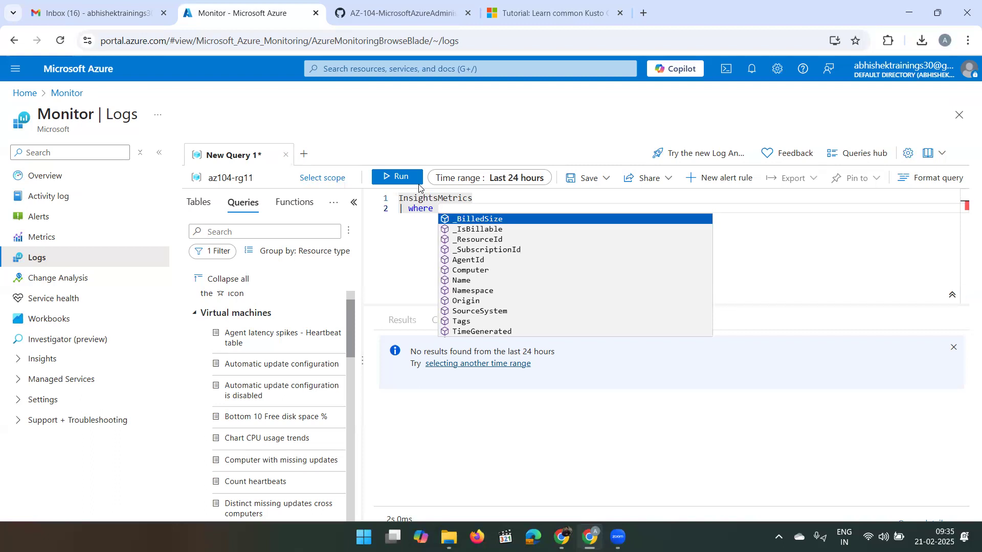
text(T)
key(Down)
key(Return)
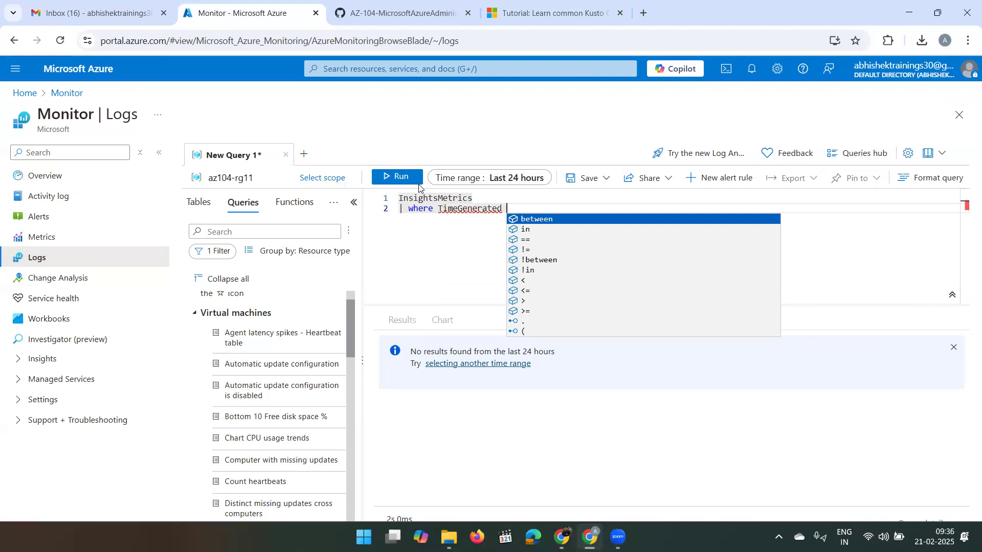
key(Escape)
text(>)
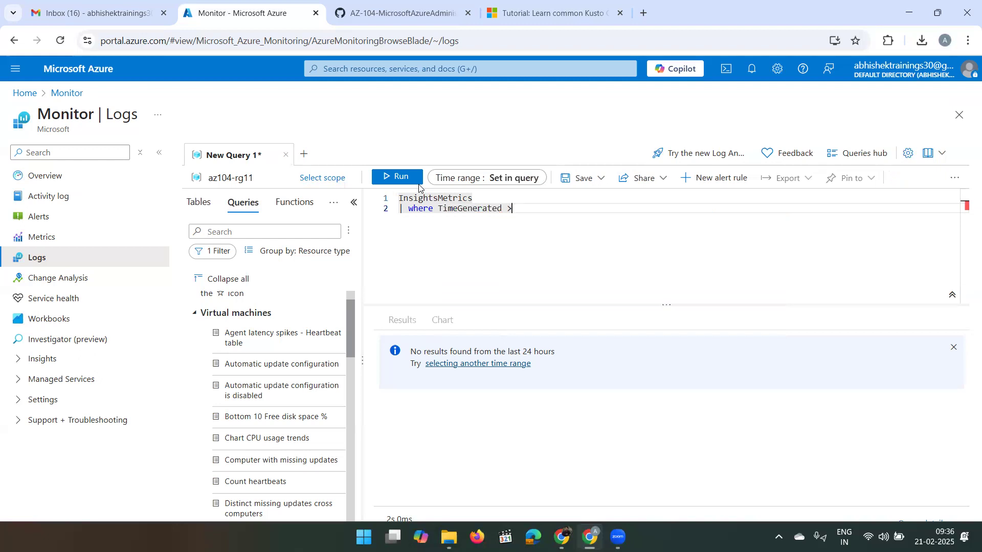
text( ago)
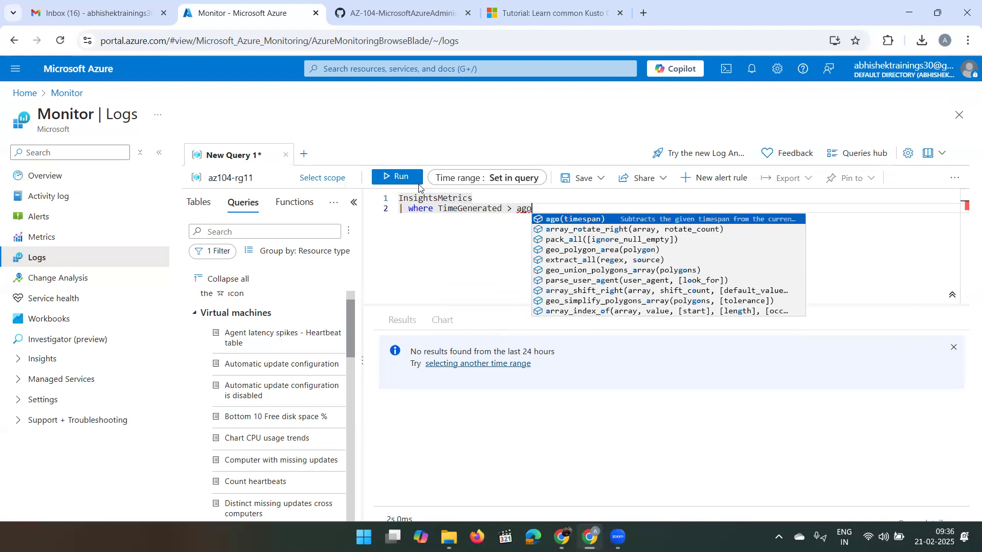
text(()
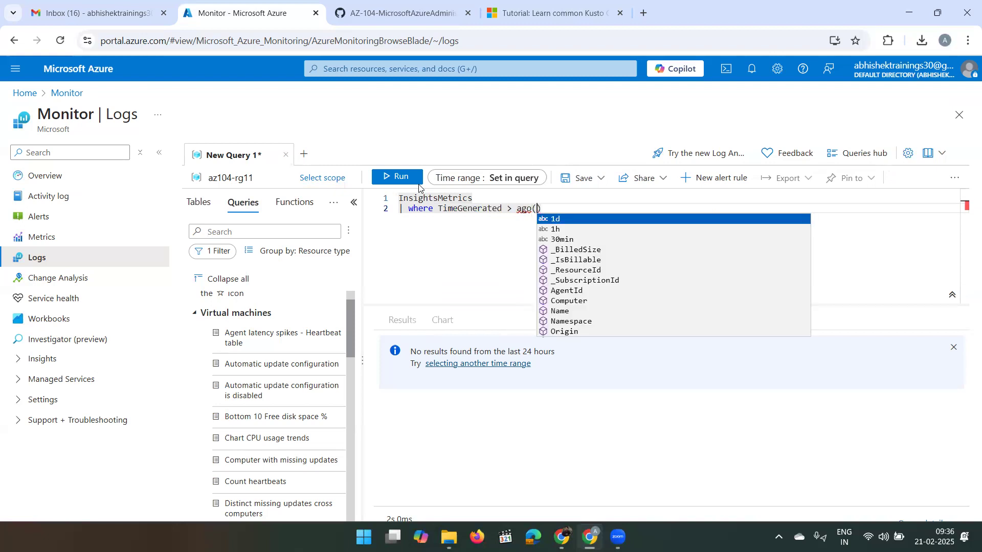
text(1h)
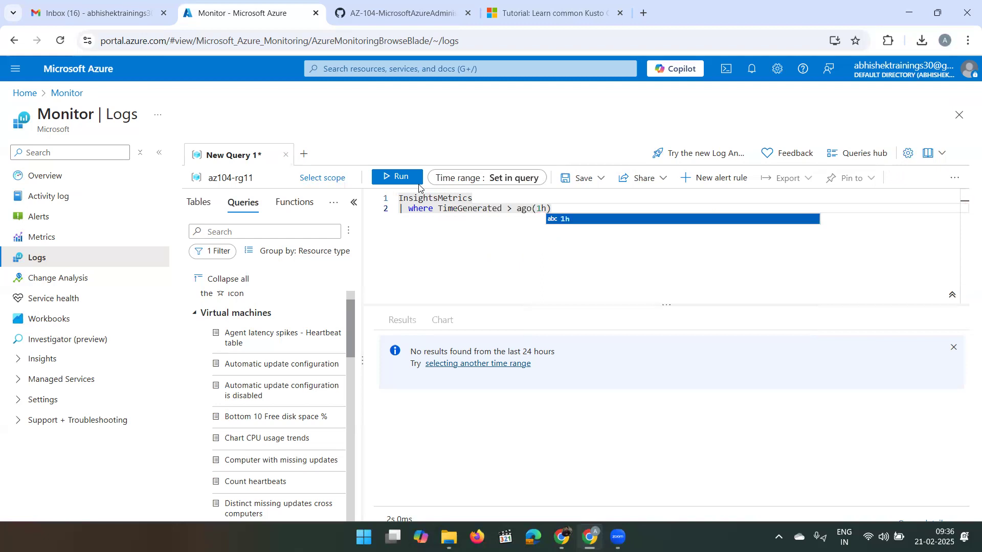
key(Escape)
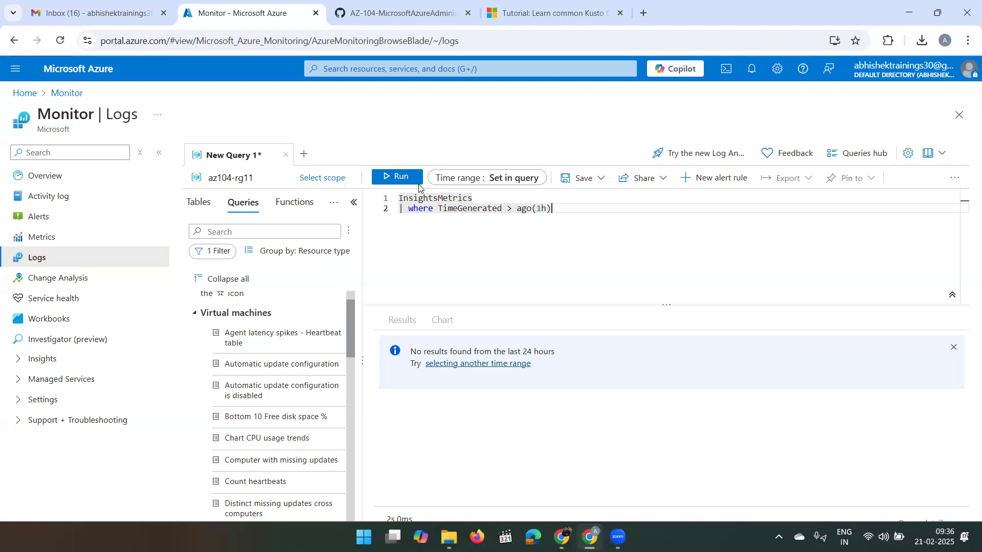
key(Return)
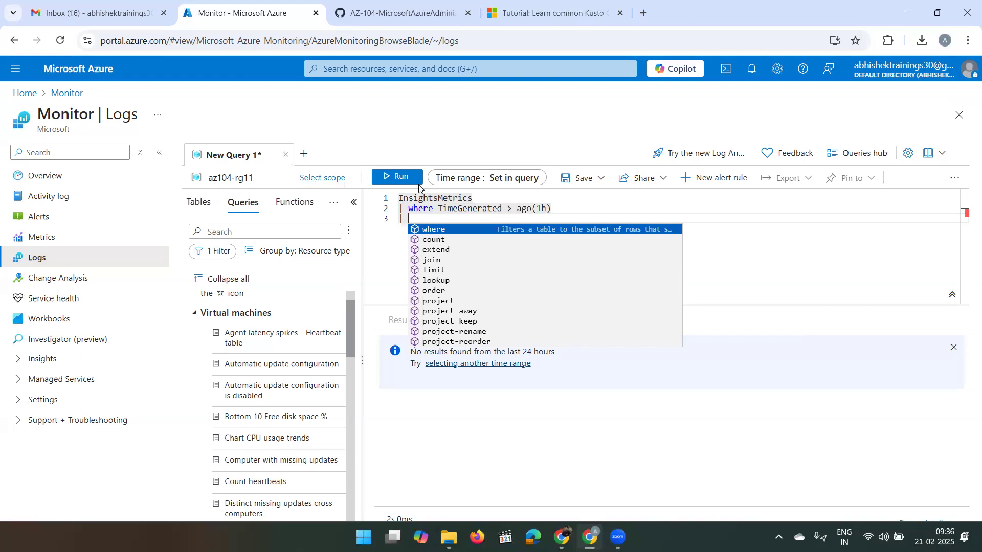
- Add a where filter for Name == "UtilizationPercentage" to the InsightsMetrics query
text(wh)
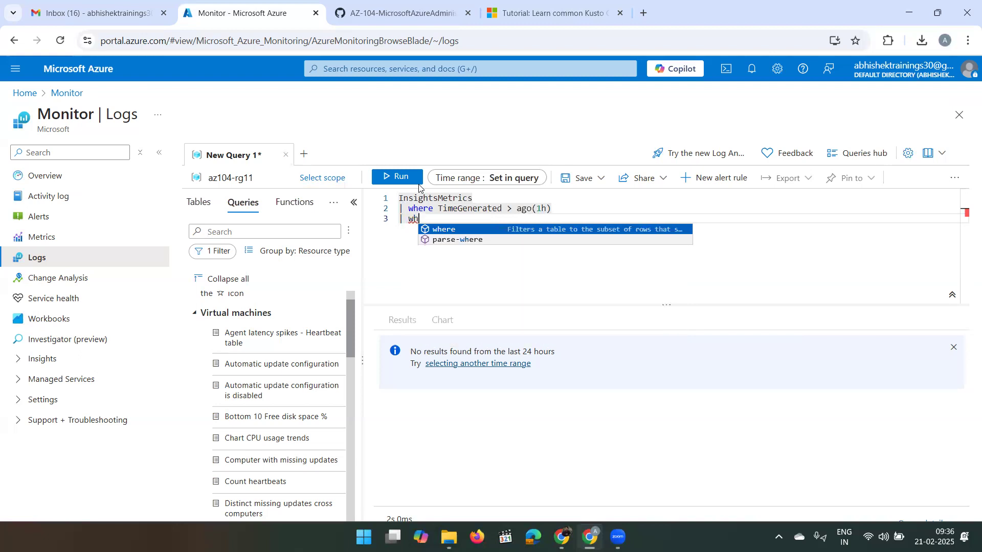
key(Tab)
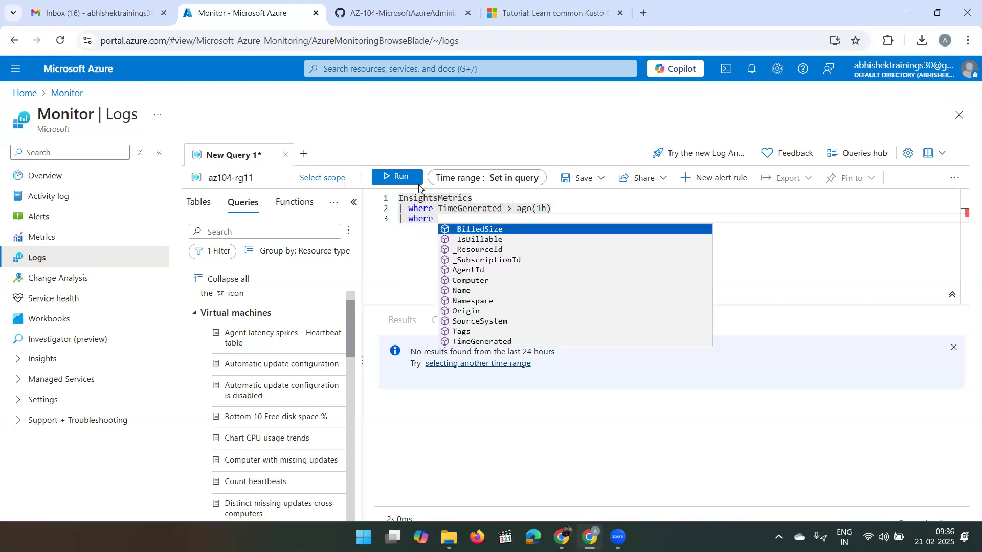
text(N)
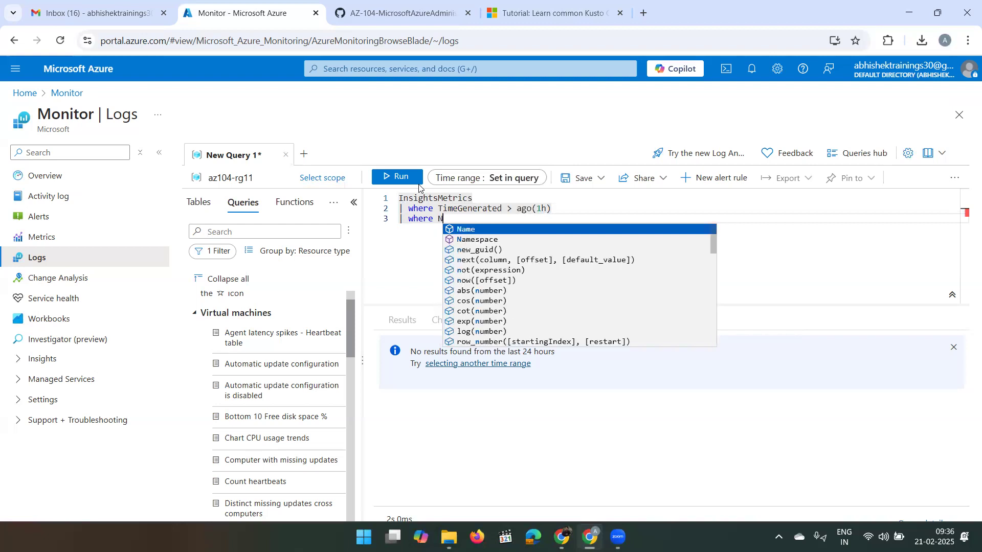
text(ame)
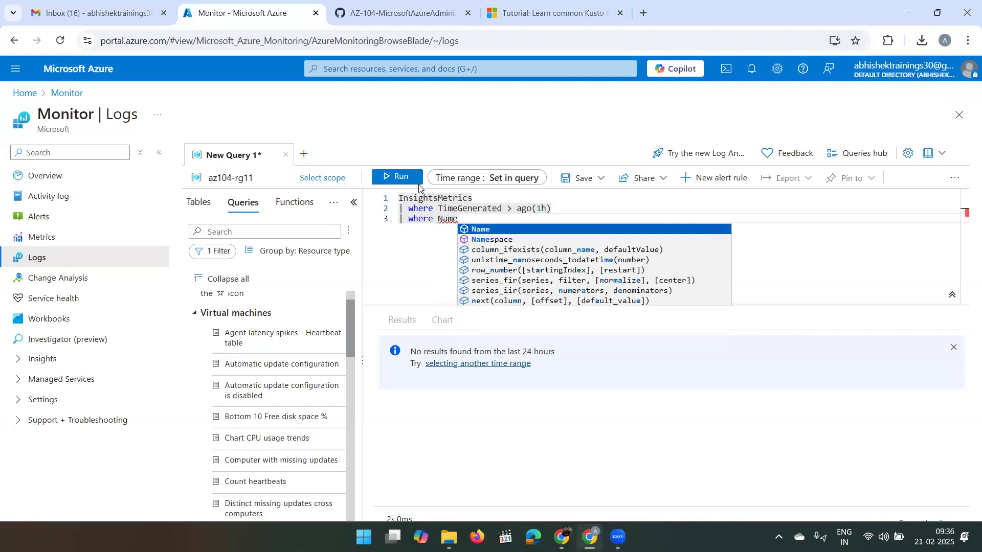
text( ==)
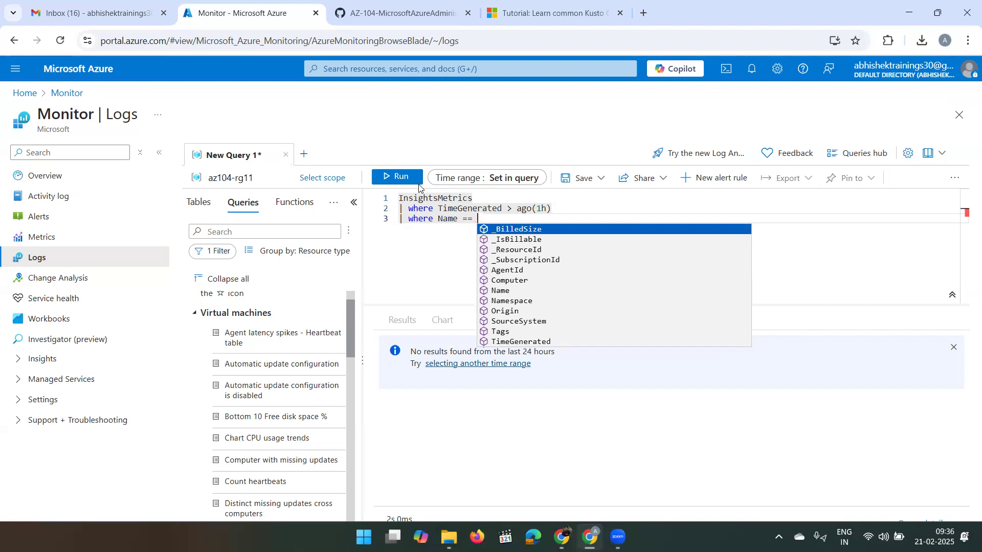
text(")
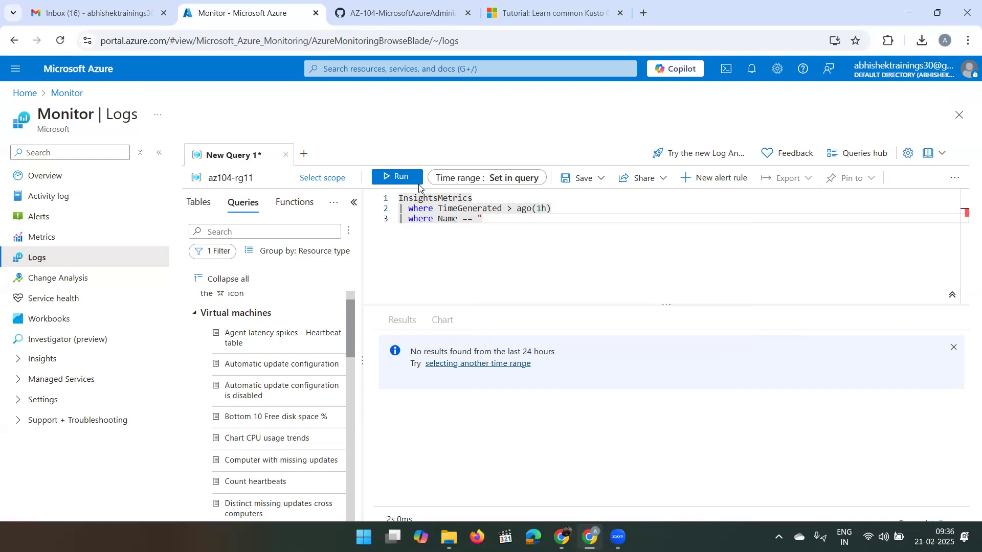
text(UtilizationP)
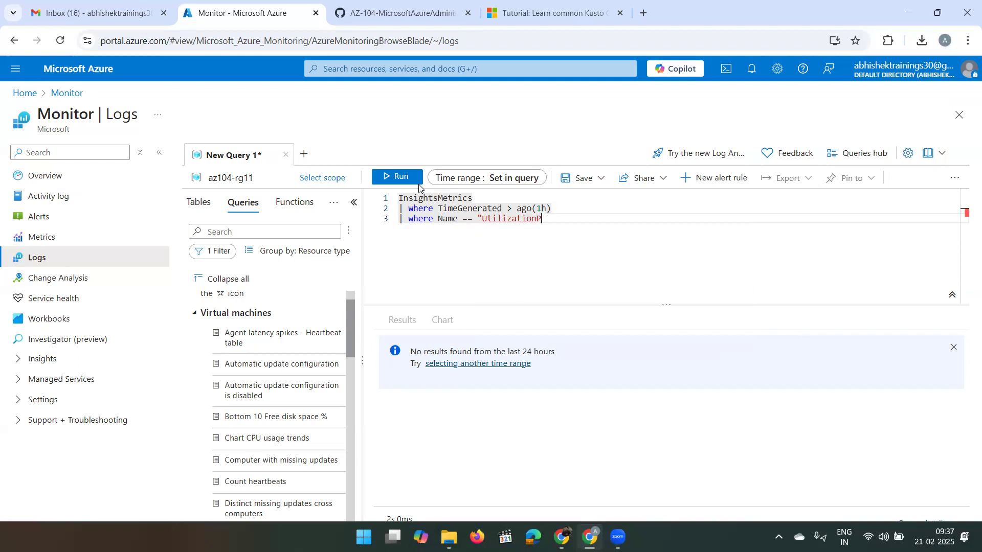
text(ercentage")
- On a new line, start a summarize that averages val using avg()
key(Return)
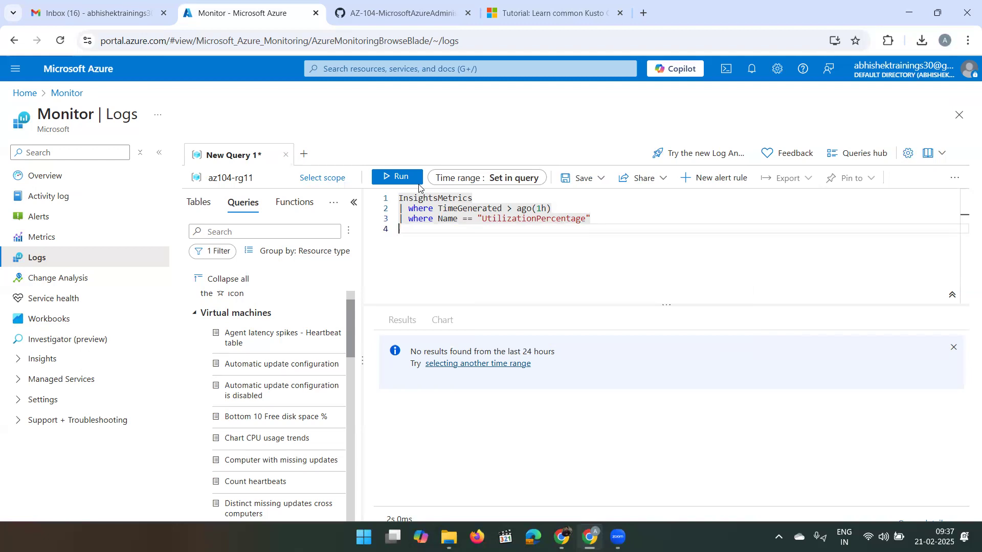
text(|)
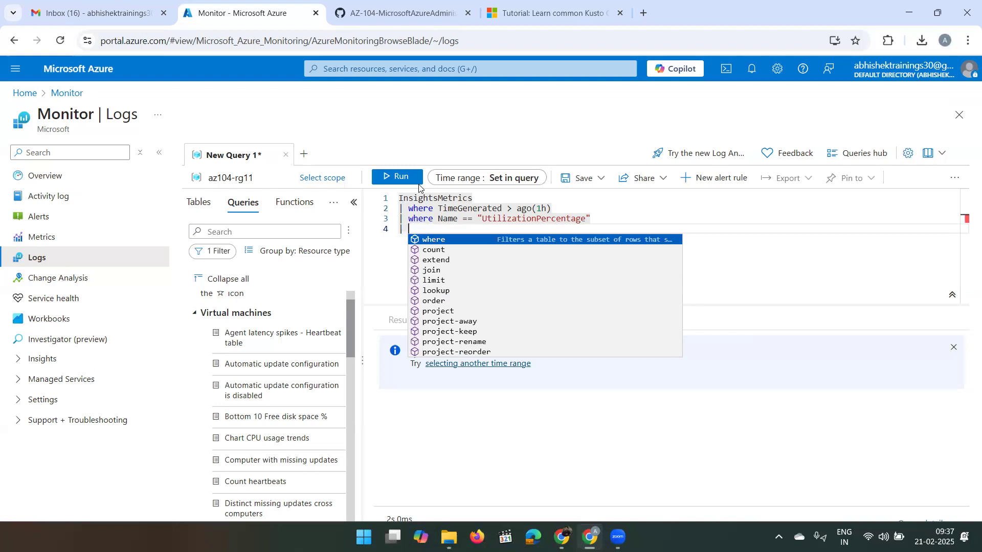
text(s)
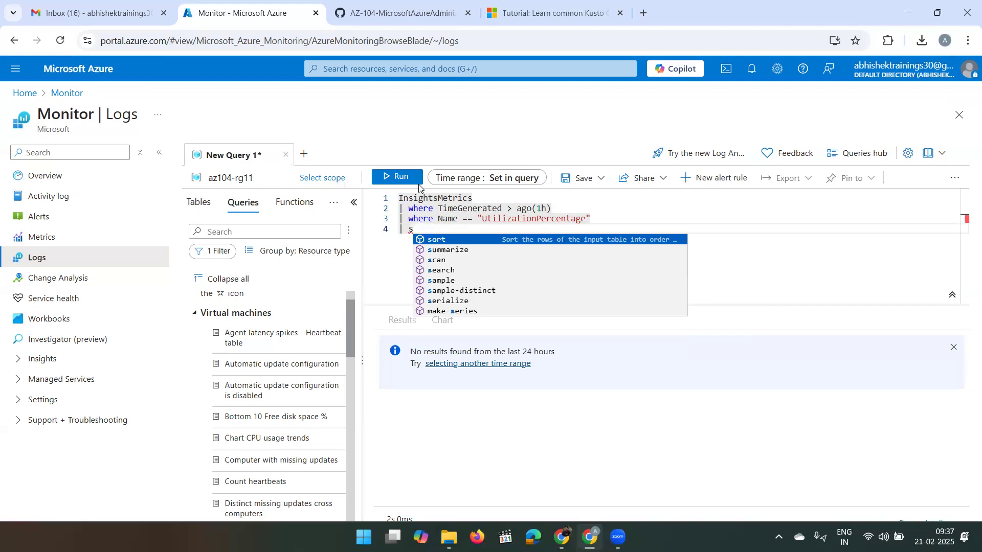
text(ummar)
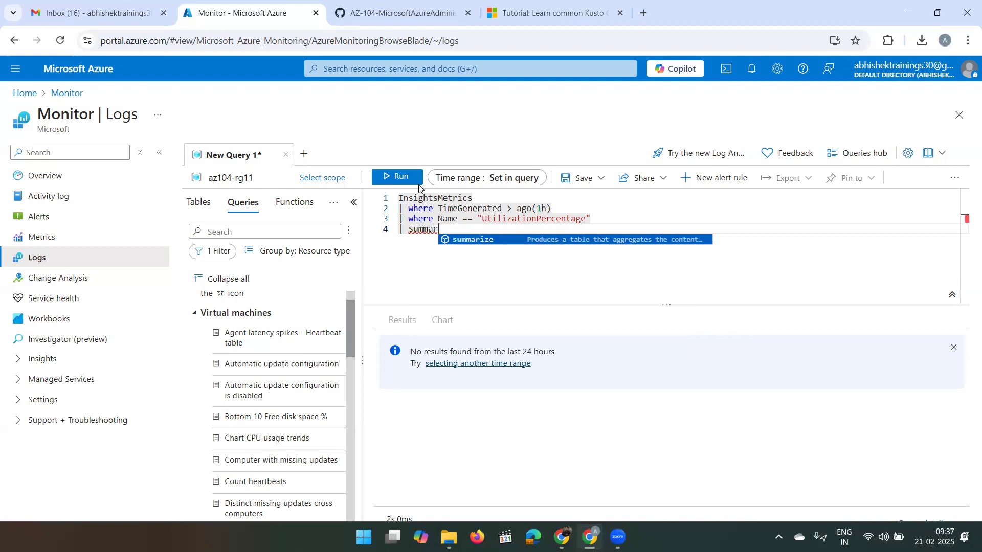
key(Tab)
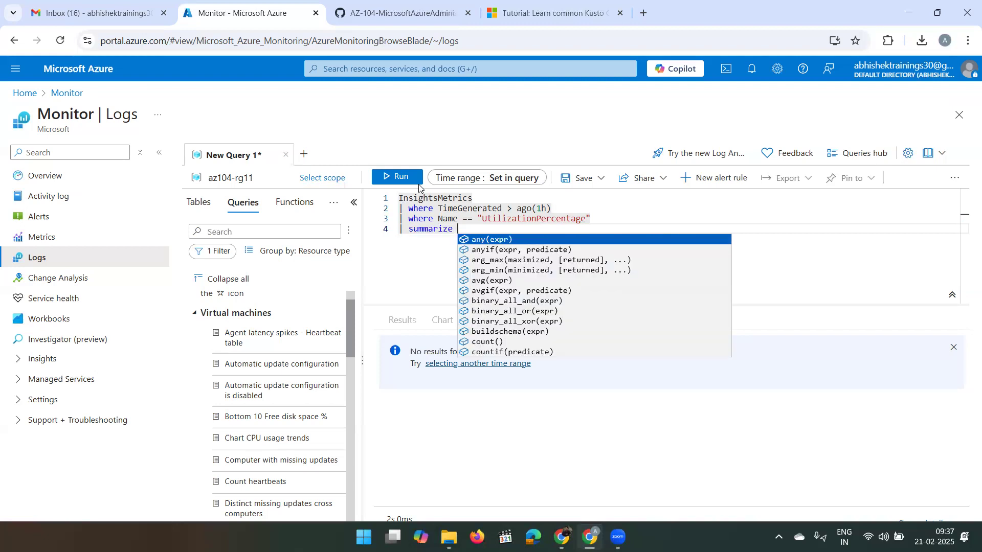
text(avg)
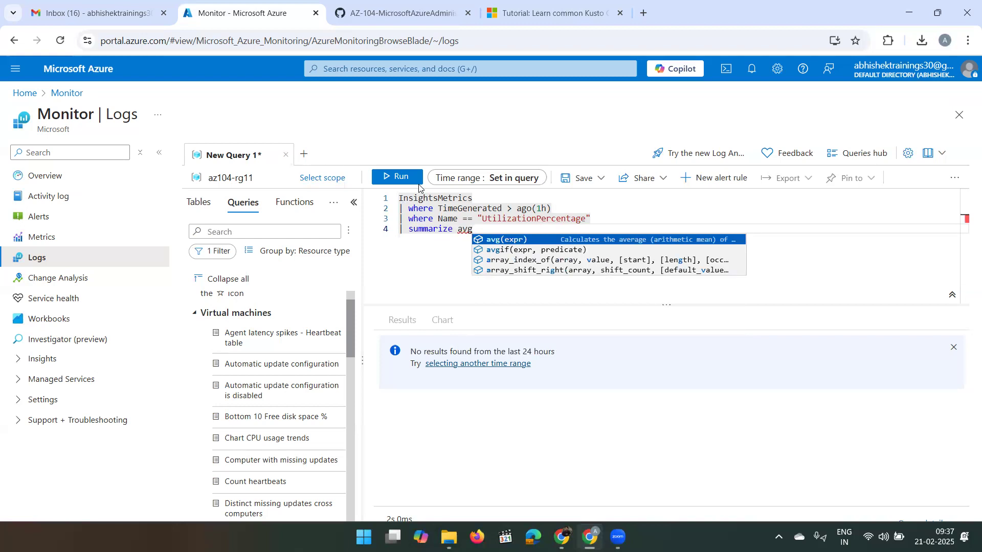
key(Return)
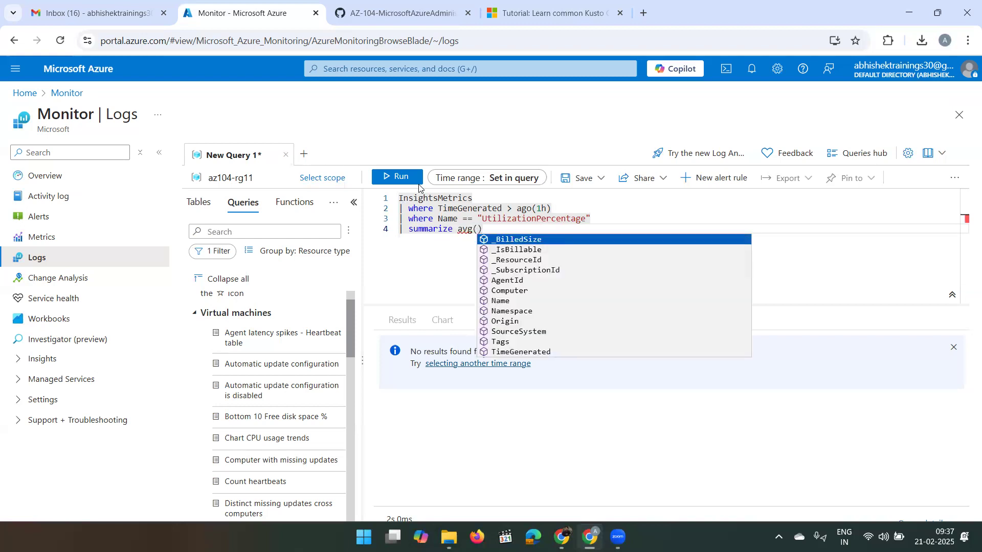
text(val)
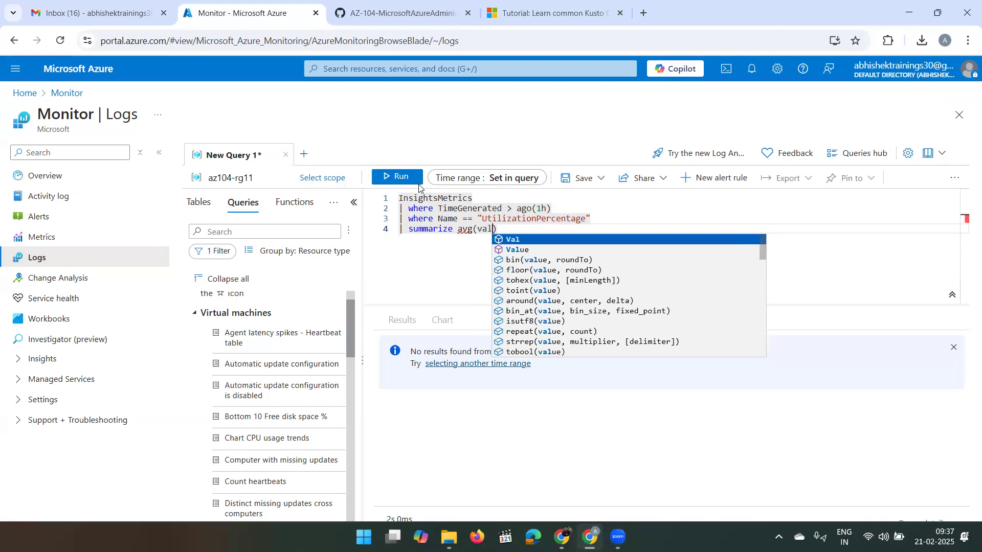
- Complete avg(Val) and group it by bin(TimeGenerated, 5m)
key(Return)
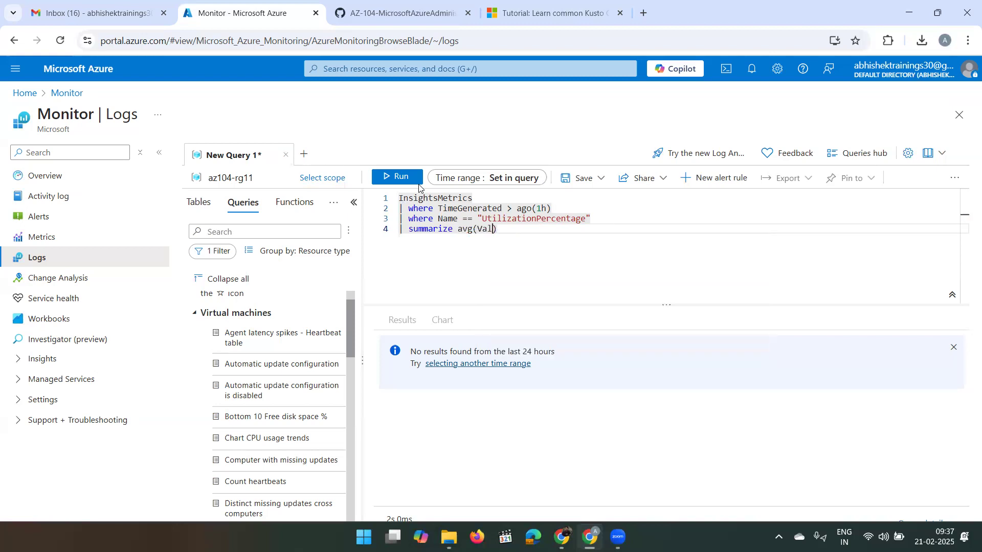
key(Right)
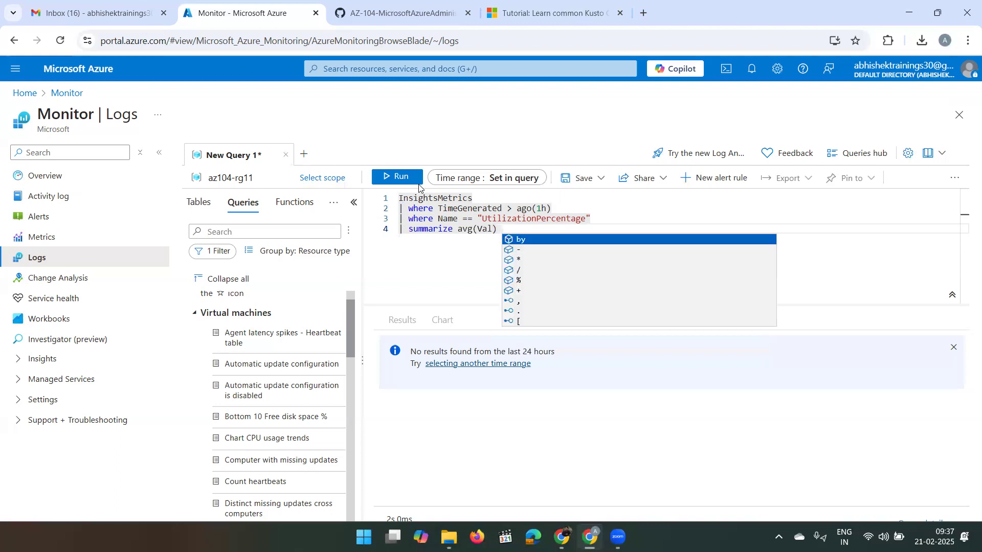
text(by )
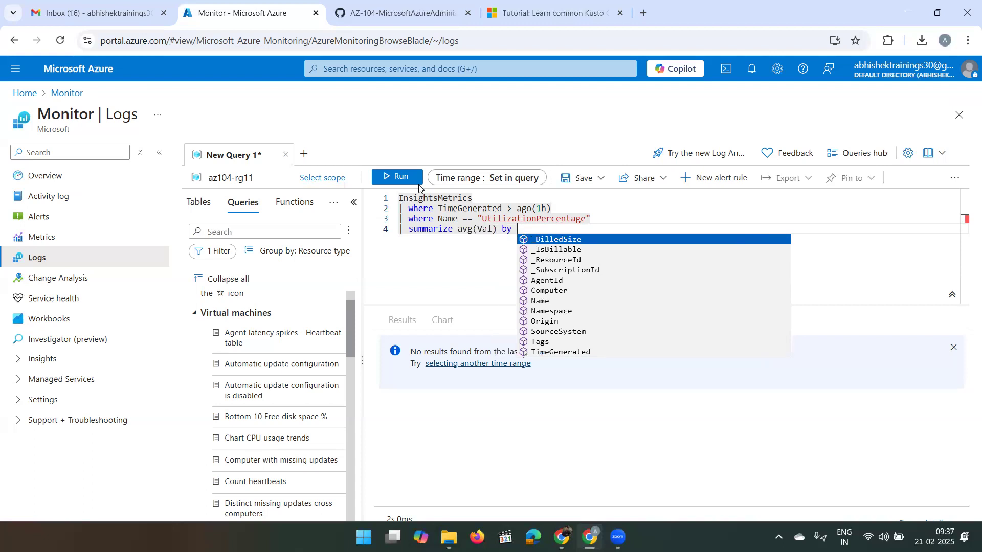
text( bi)
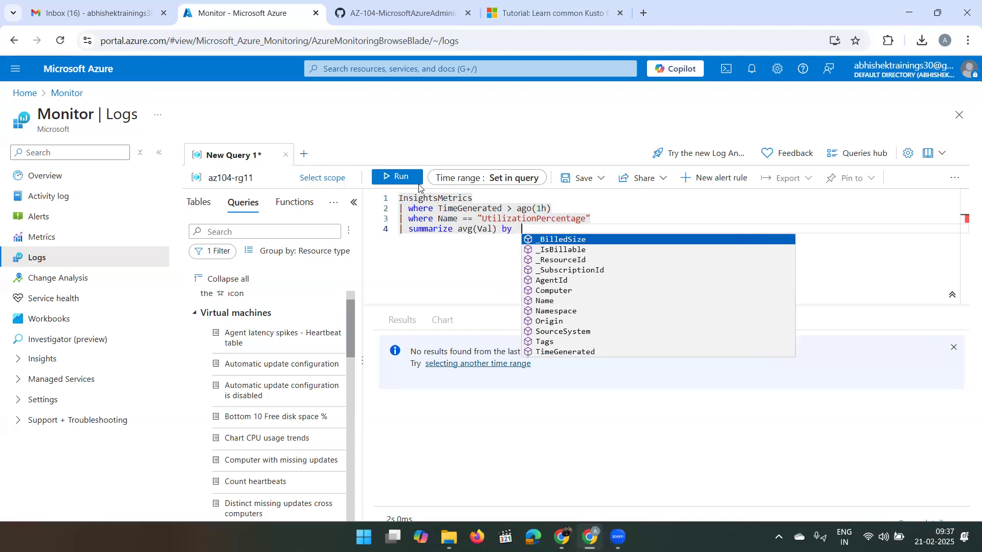
text(n)
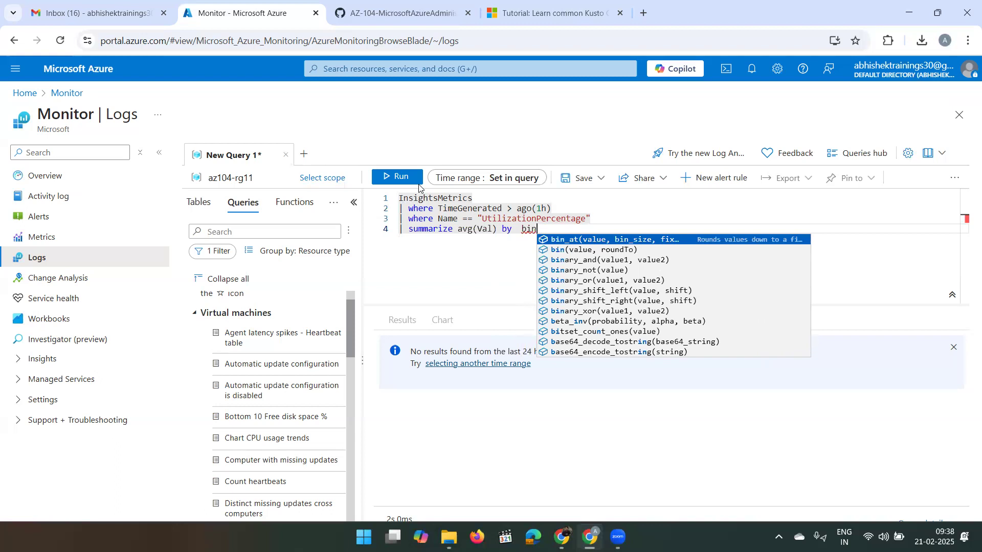
key(Down)
key(Return)
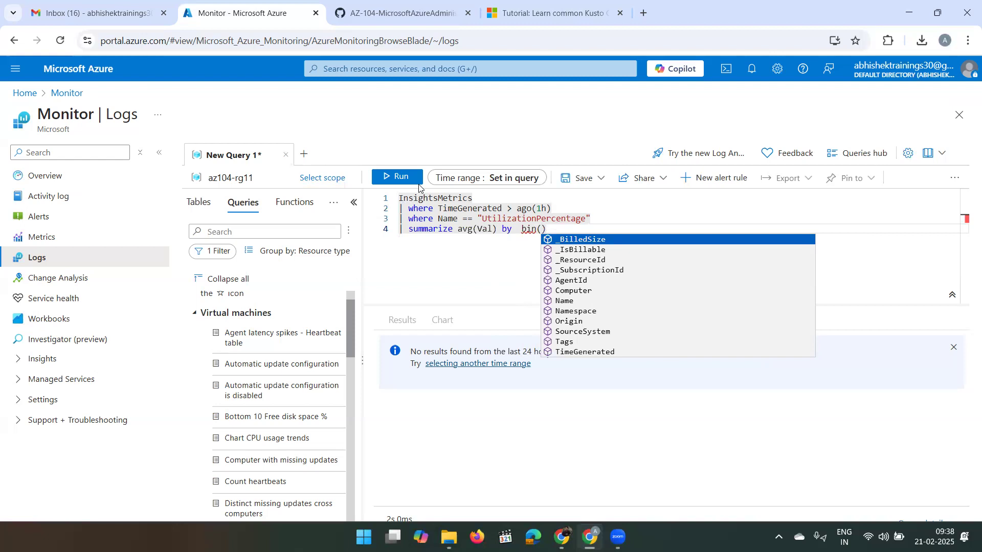
text(T)
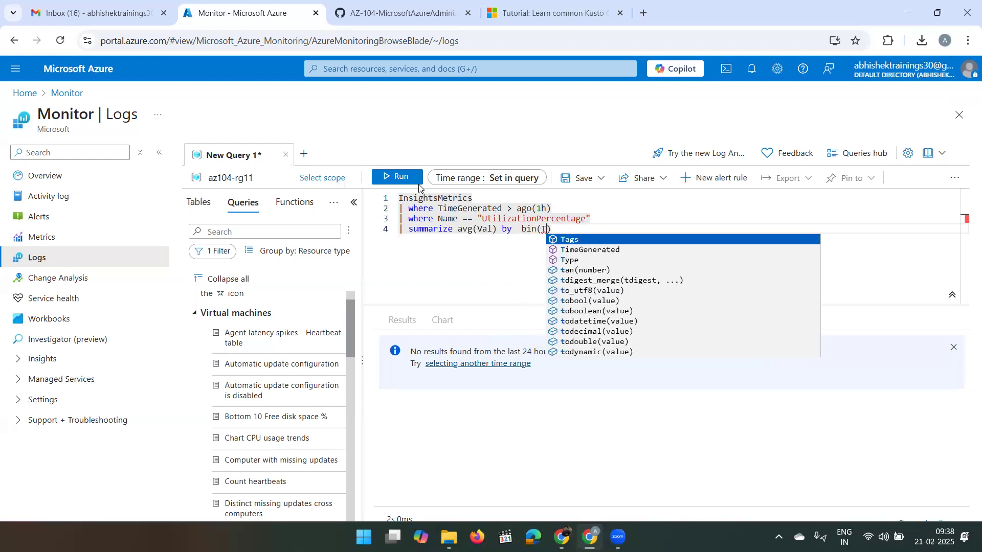
key(Down)
key(Return)
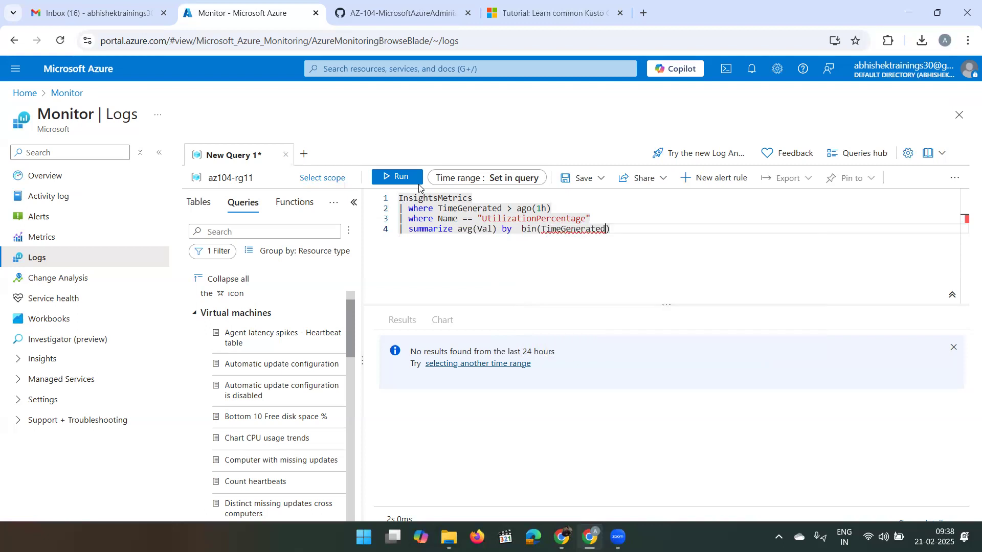
text(, )
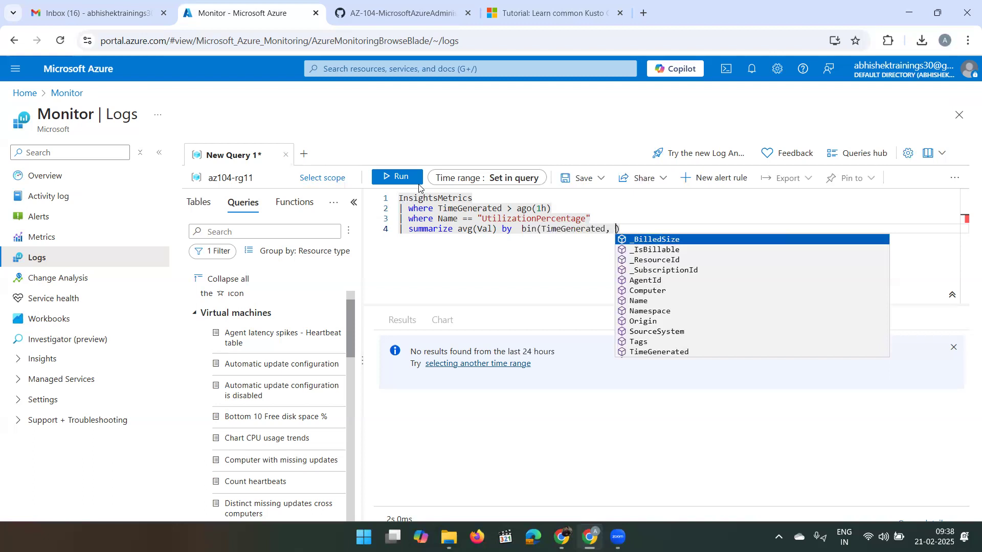
text(5m)
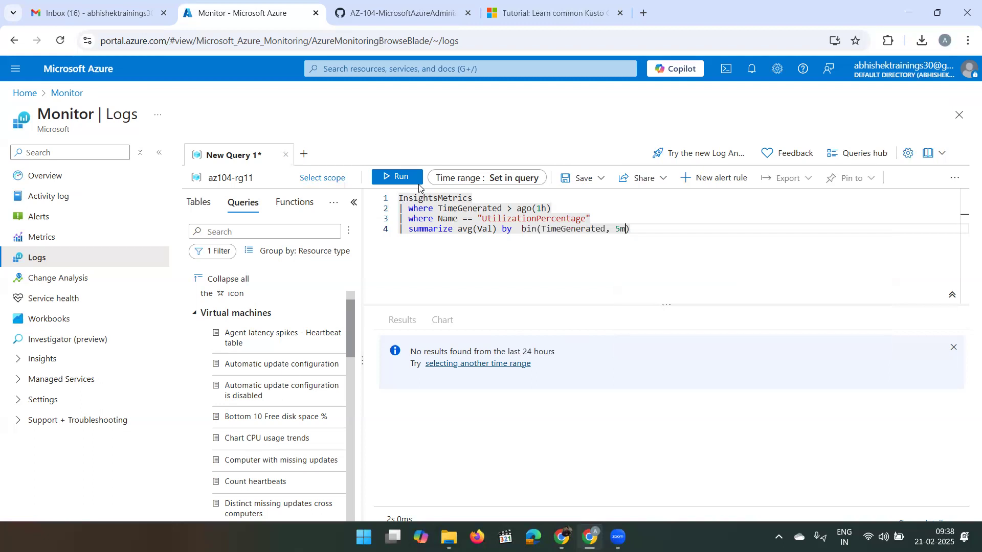
- Add Computer as a second grouping column with the comment //split up by computer
text(,)
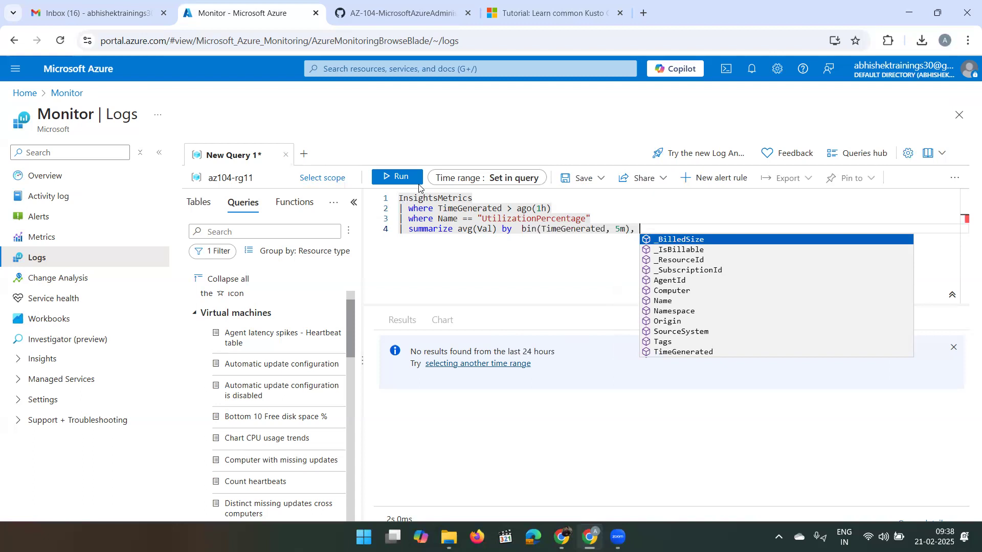
text( C)
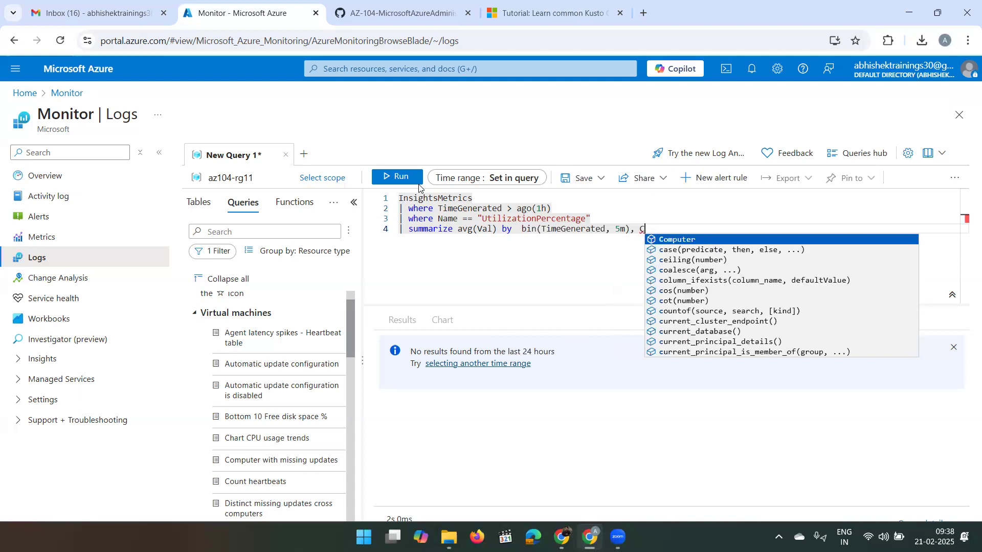
key(Tab)
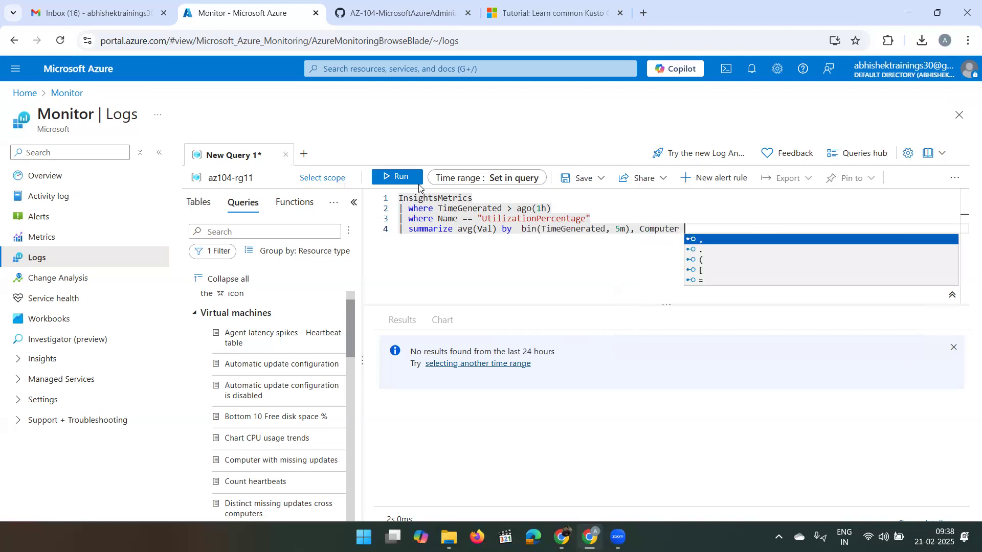
text(//)
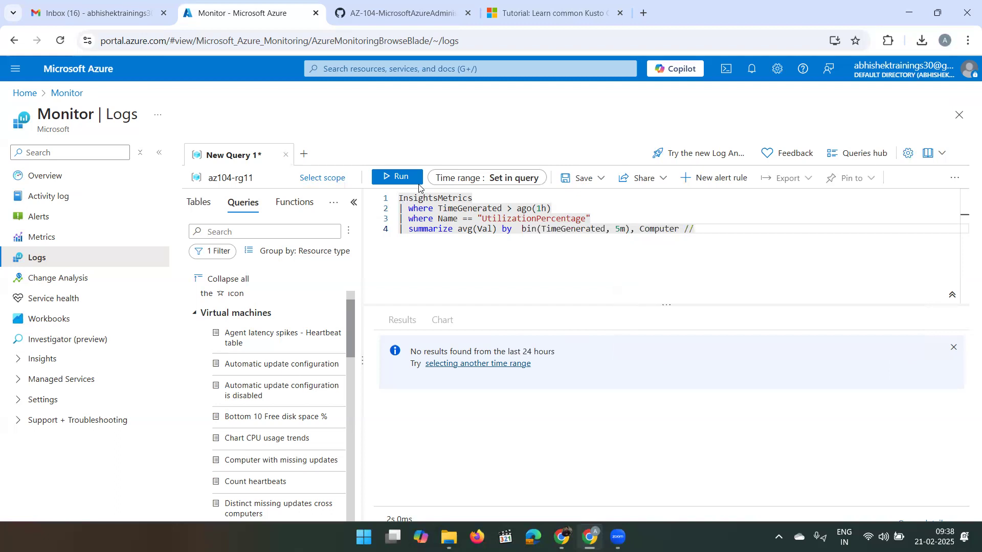
text(split up by c)
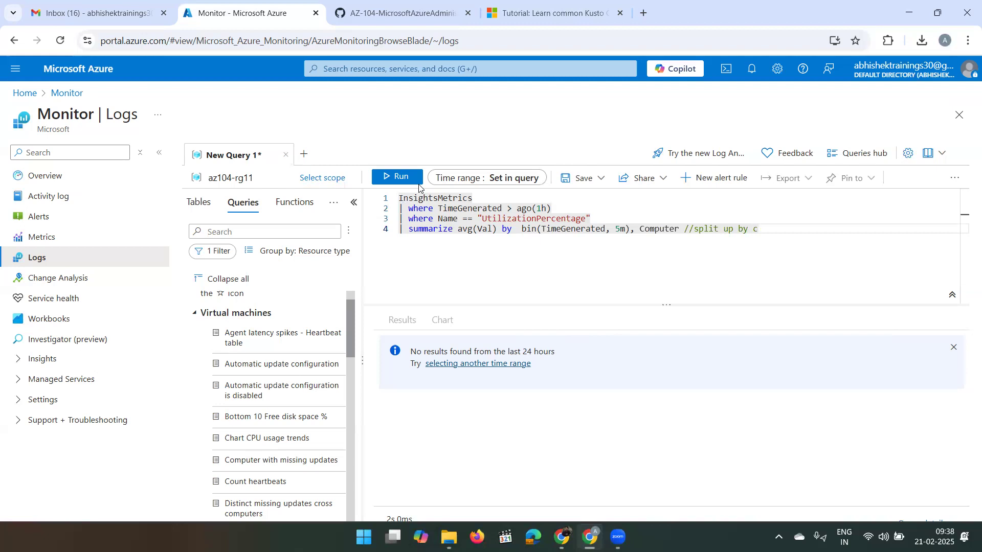
text(omputer)
key(Return)
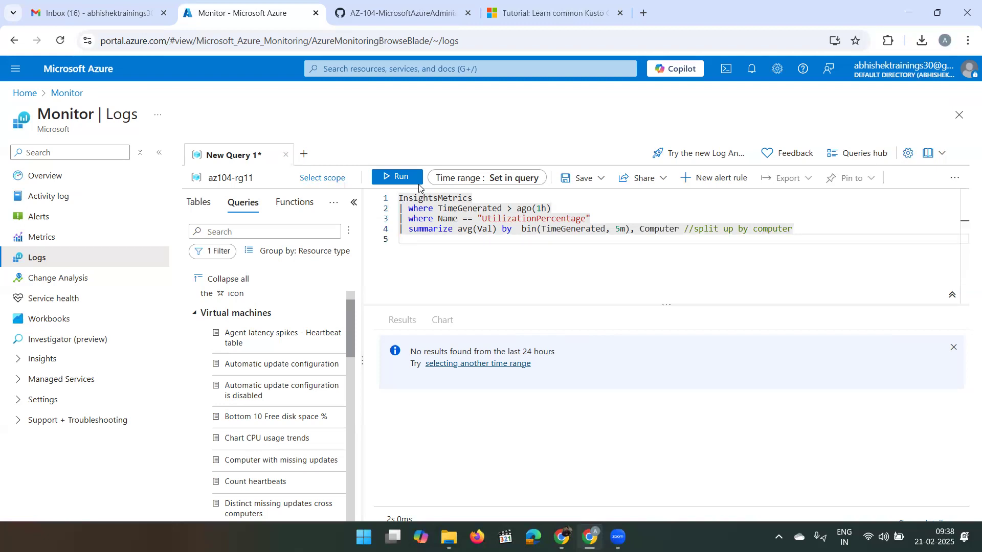
- Add a final line '| render timechart' to the query
text(|)
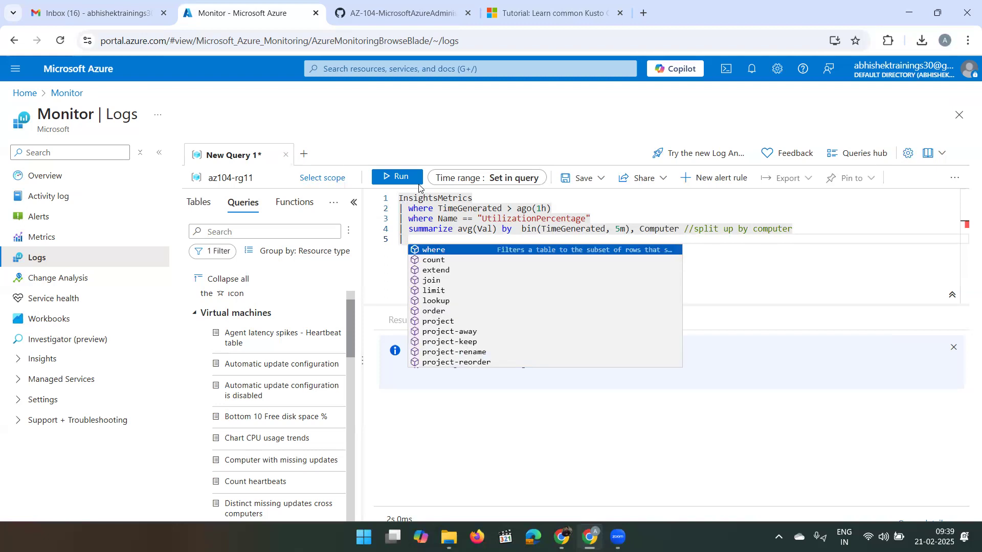
text(re)
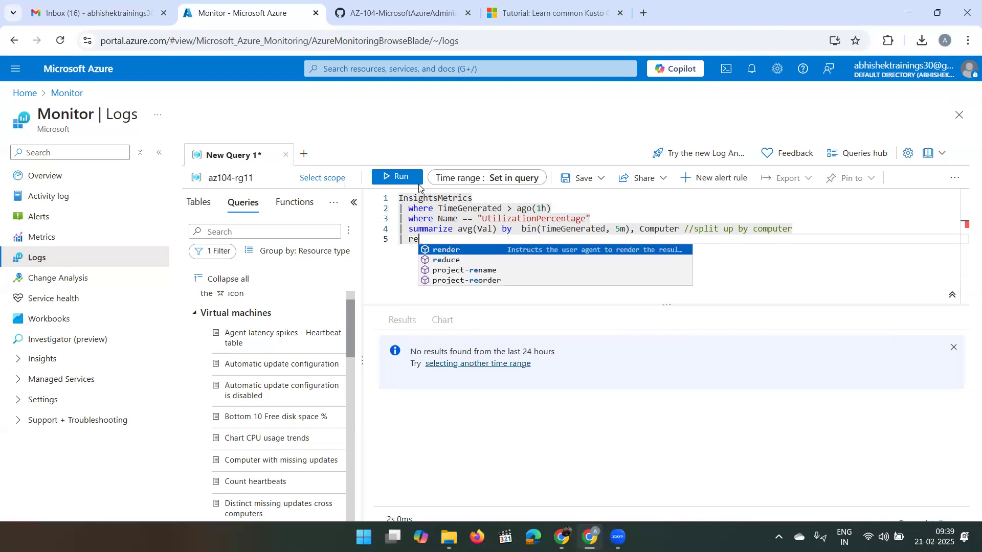
key(Tab)
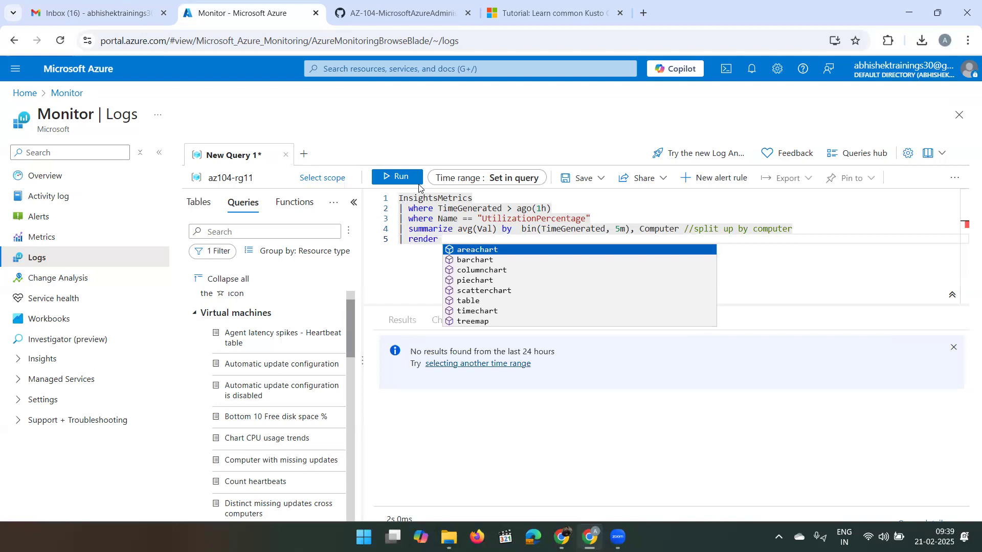
key(Down)
key(Down)
key(Down)
key(Down)
key(Down)
key(Down)
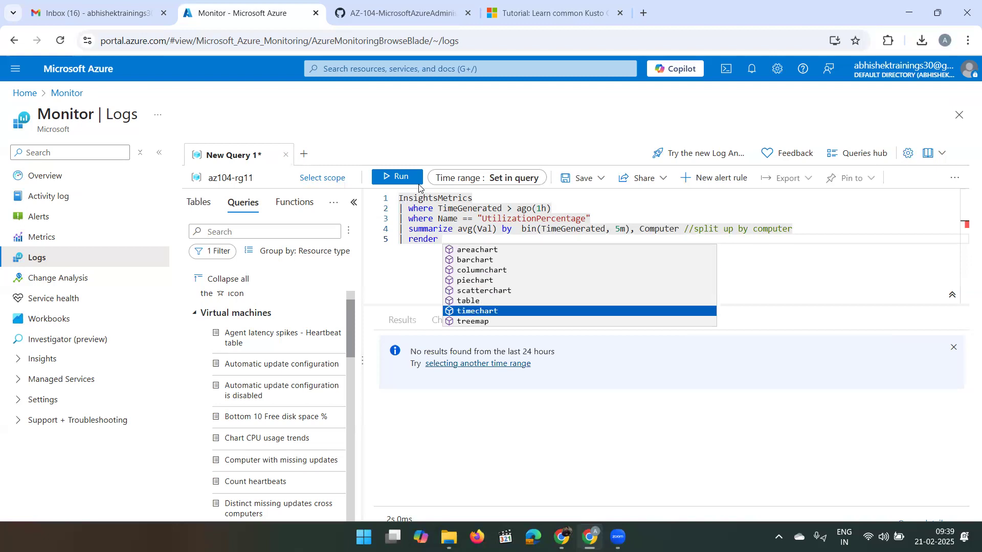
key(Tab)
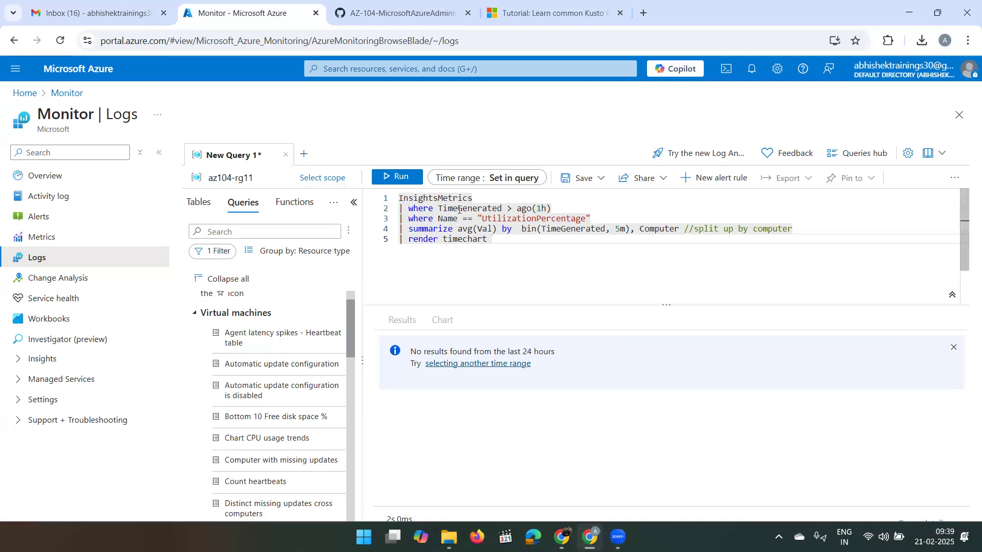
- Run the query, then inspect its four avg_Val rows in the Results table, expanding the first row
click(398, 176)
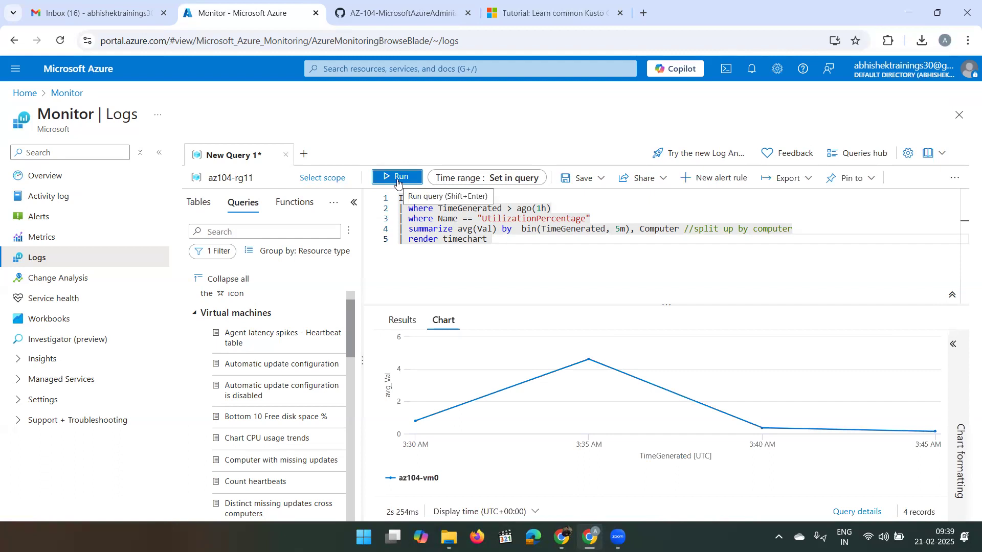
mouse_move(537, 361)
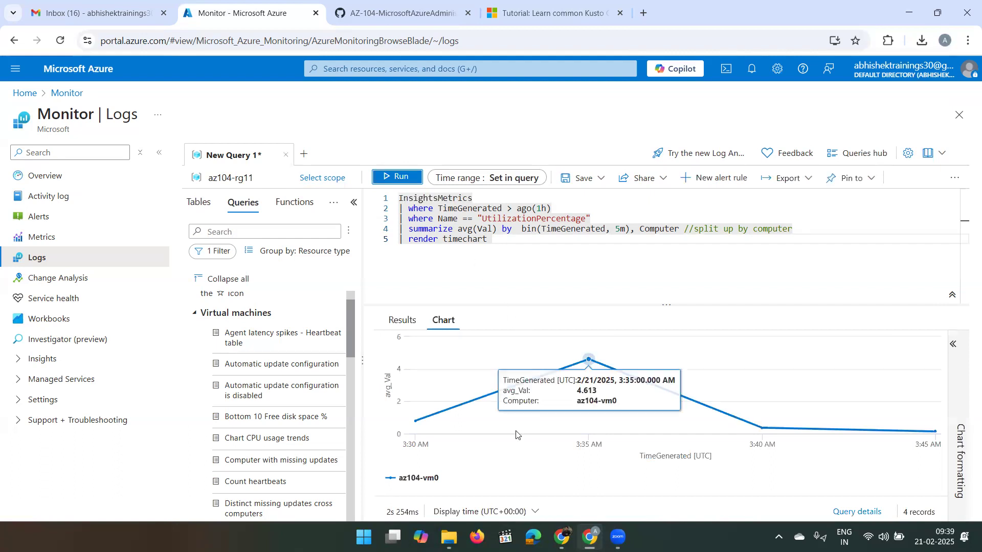
click(405, 321)
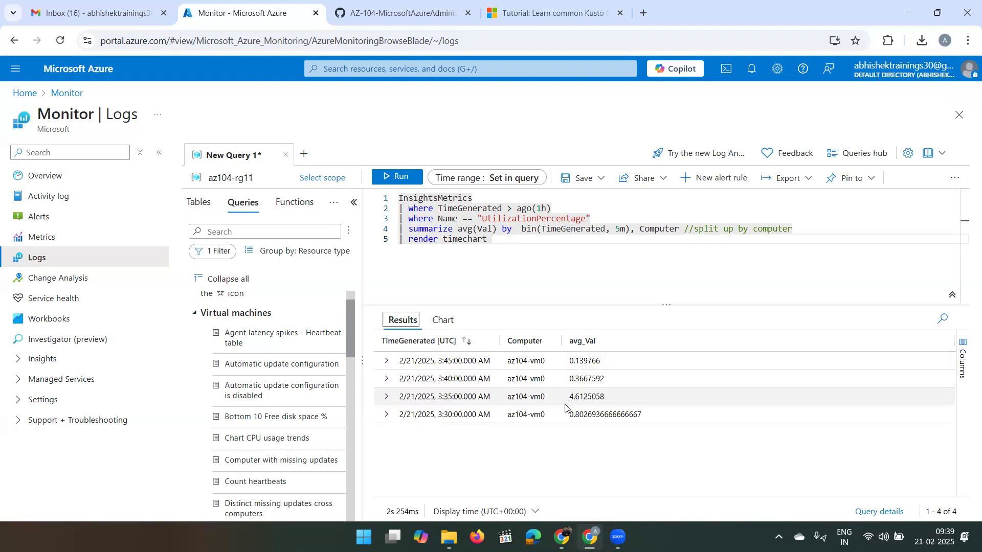
click(384, 361)
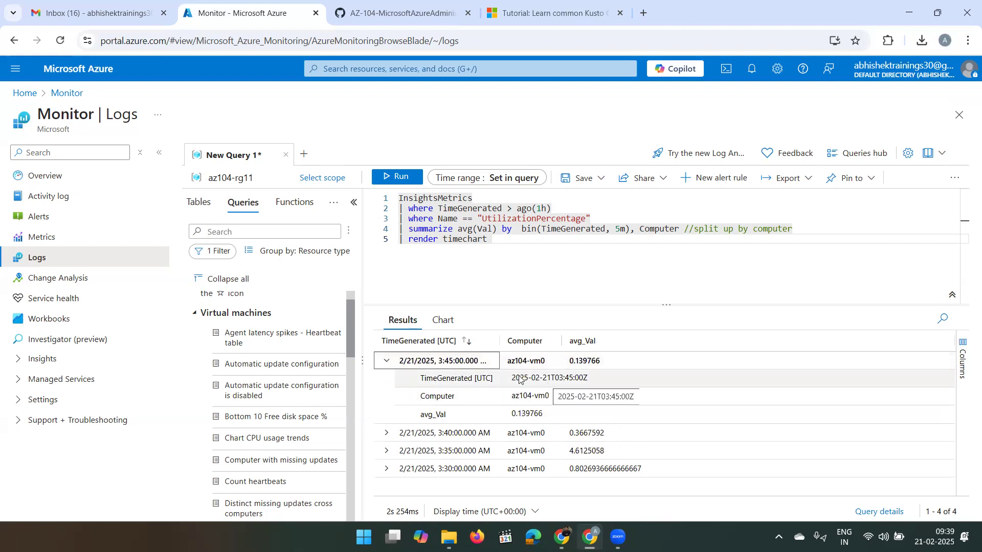
click(382, 364)
click(383, 366)
click(384, 364)
click(384, 364)
click(384, 365)
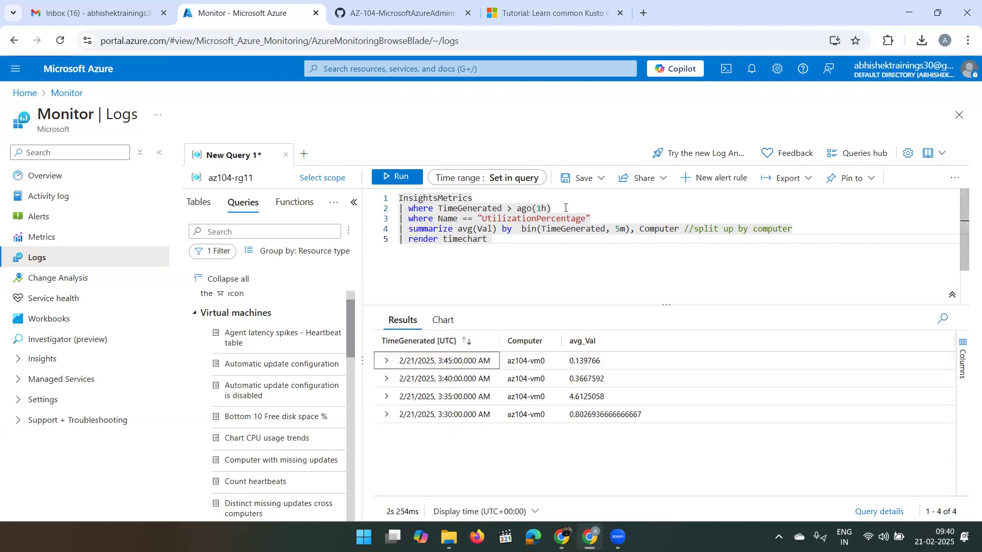
- Save the query as 'CPU UTZ' in the default query pack
click(592, 179)
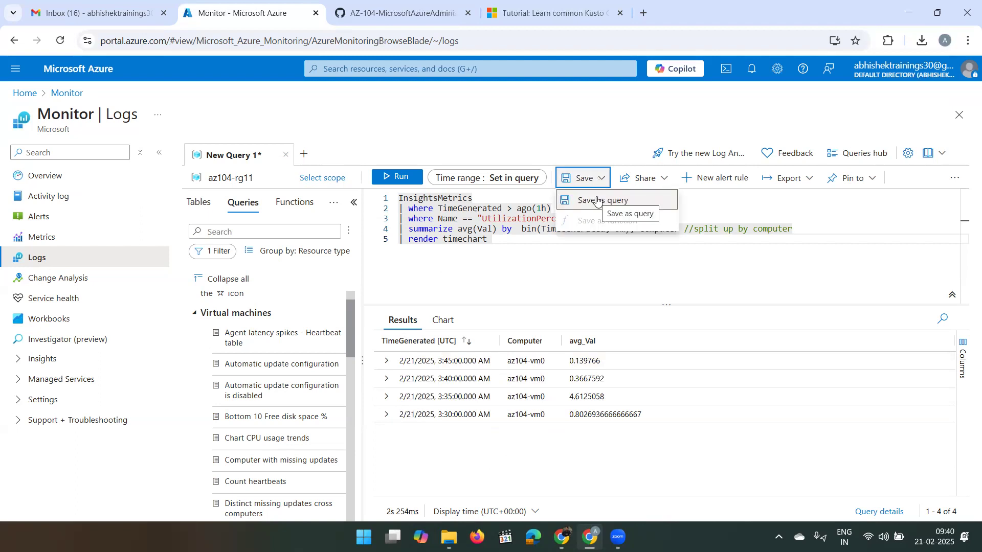
click(597, 200)
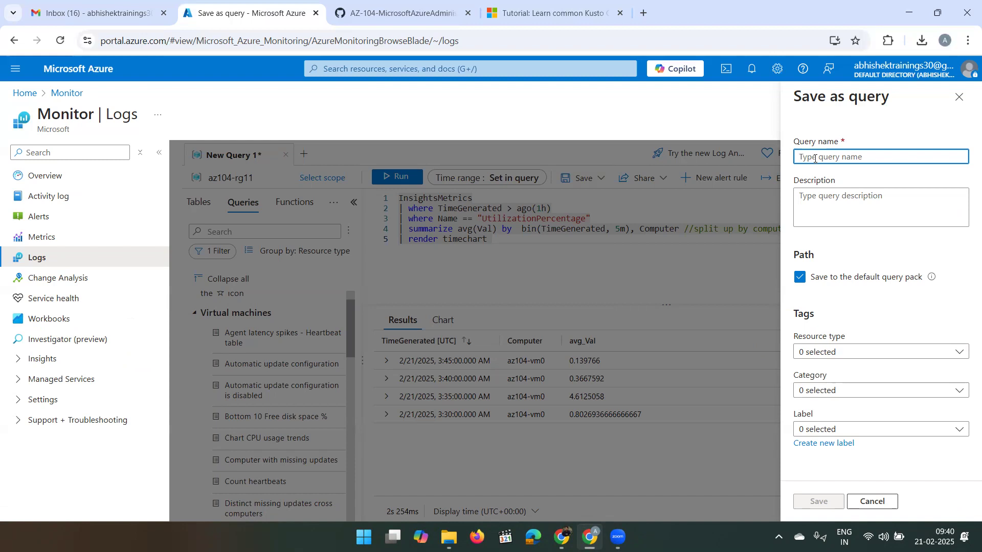
text(CPU)
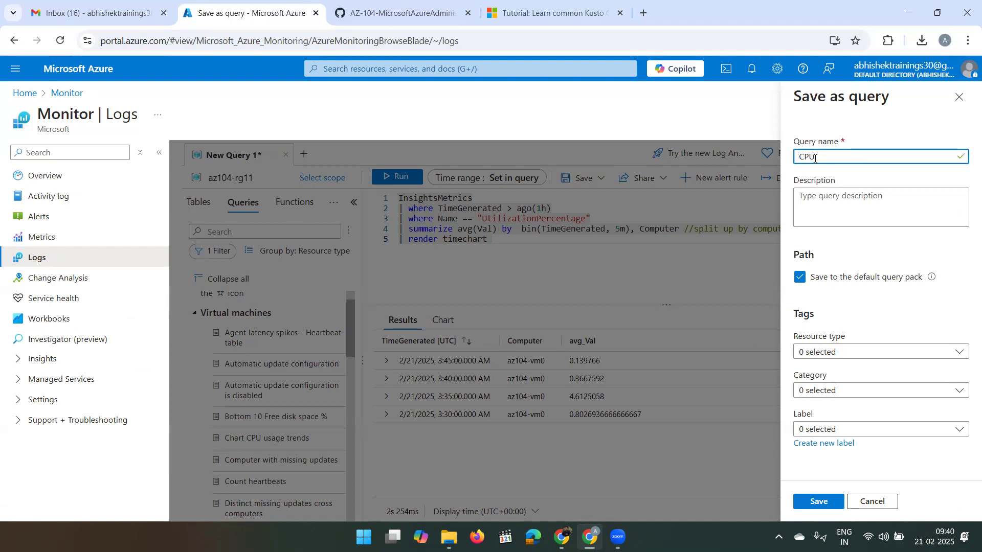
text(UTZ)
click(815, 158)
click(863, 355)
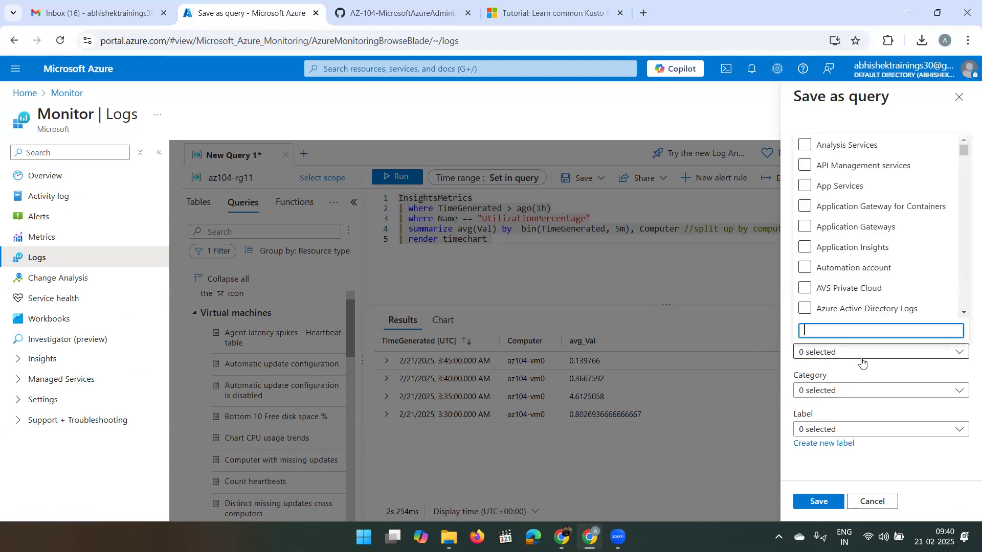
click(863, 481)
click(817, 504)
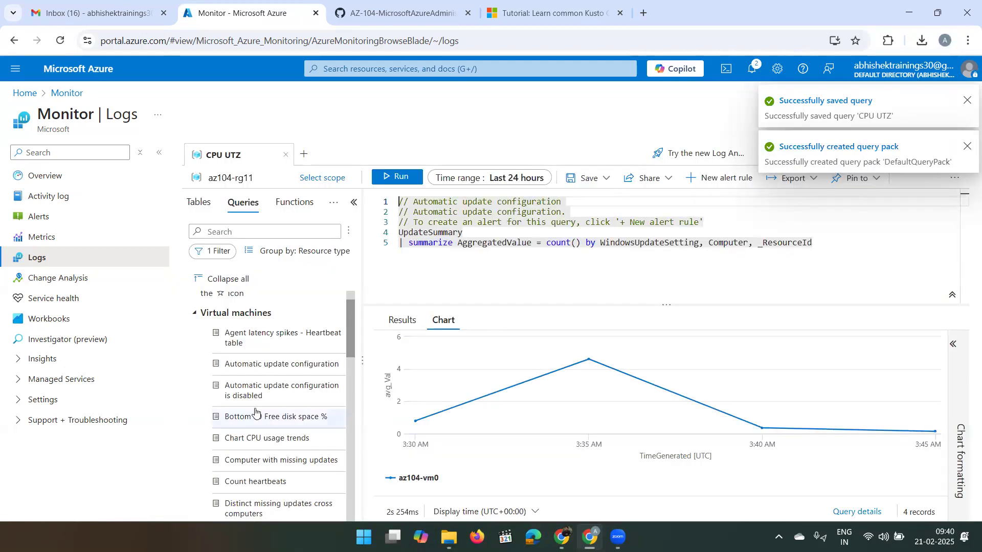
- Open the Save dropdown, then the Share dropdown for the CPU UTZ query
scroll(256, 412, down, 3)
scroll(256, 413, down, 5)
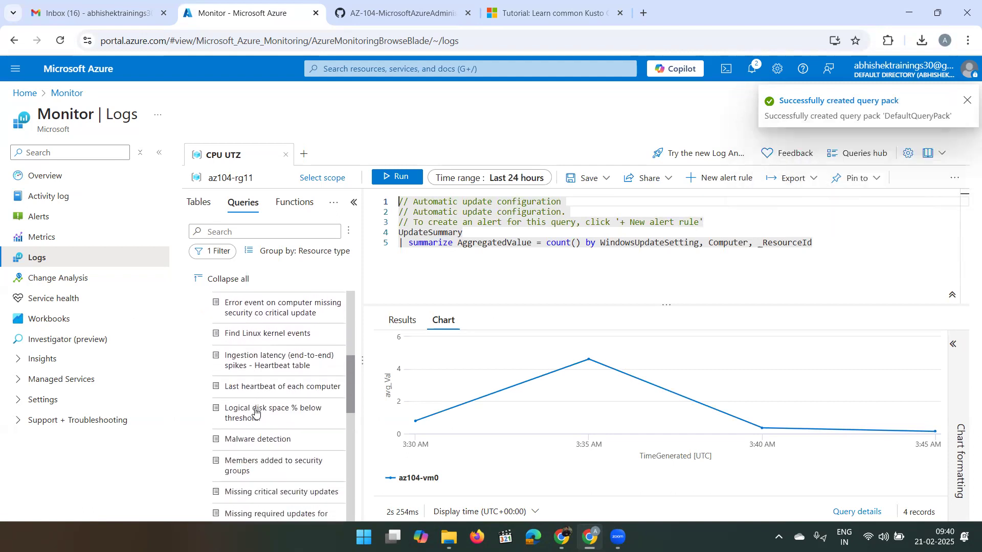
scroll(255, 413, down, 7)
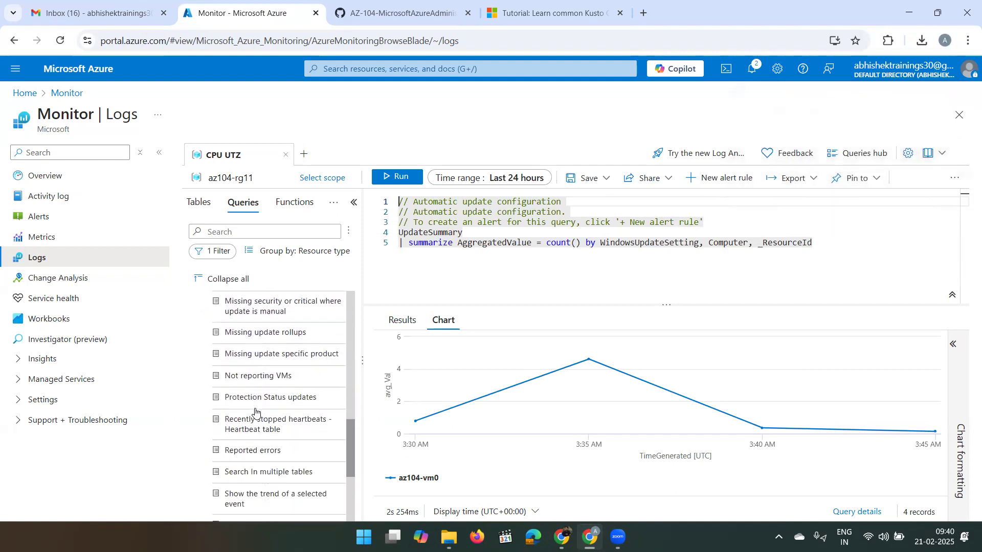
scroll(256, 412, down, 2)
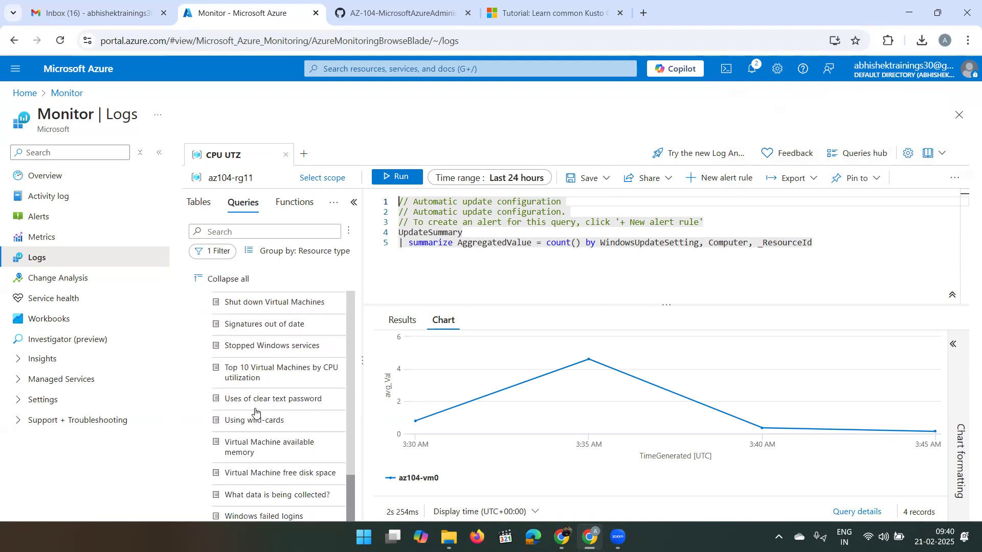
scroll(256, 412, up, 2)
scroll(256, 412, down, 2)
scroll(255, 413, up, 15)
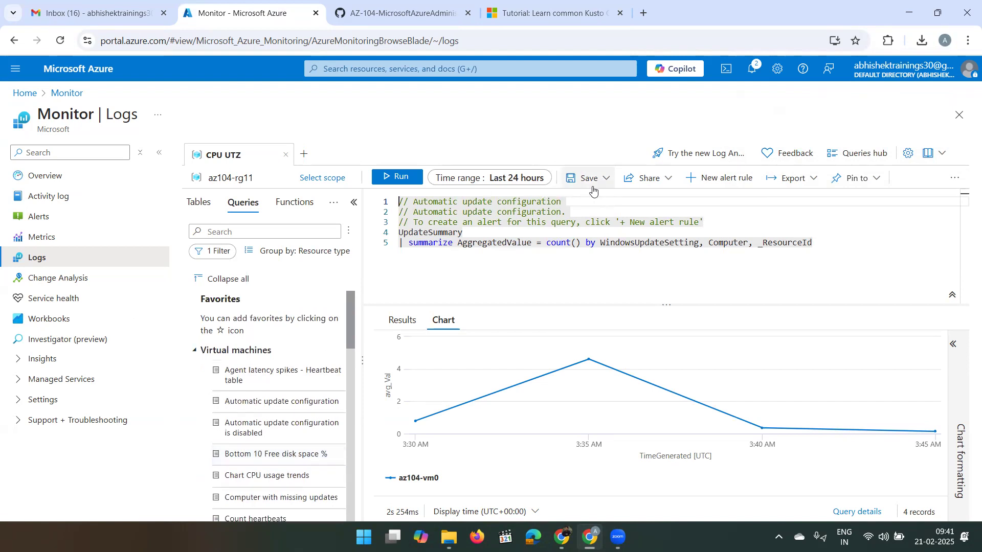
click(606, 178)
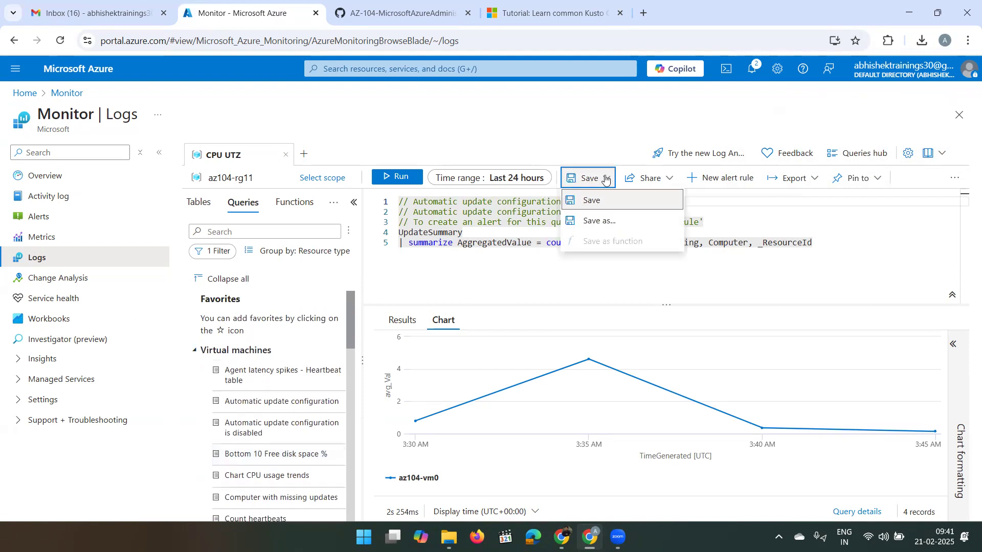
click(662, 179)
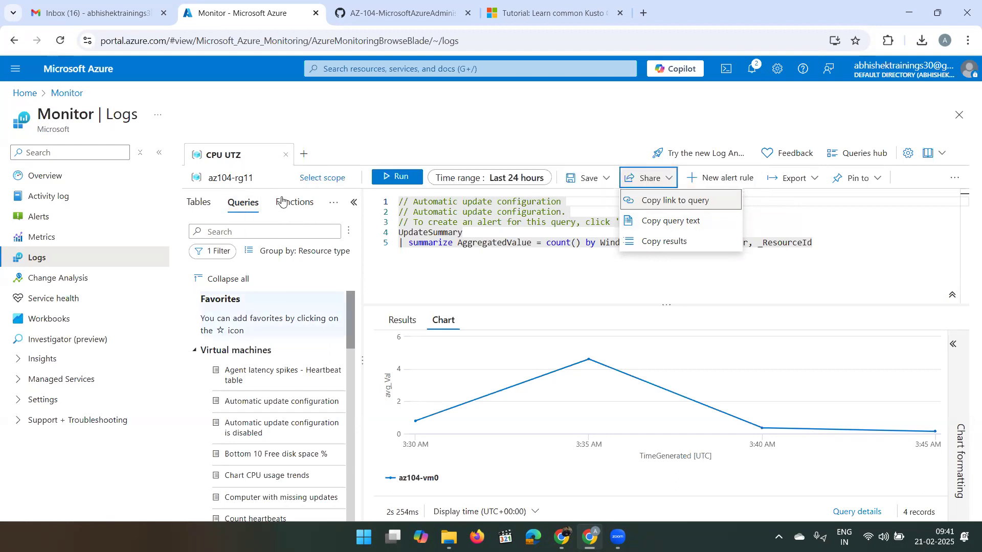
- Open a new blank query tab and close the CPU UTZ tab
click(302, 155)
click(302, 155)
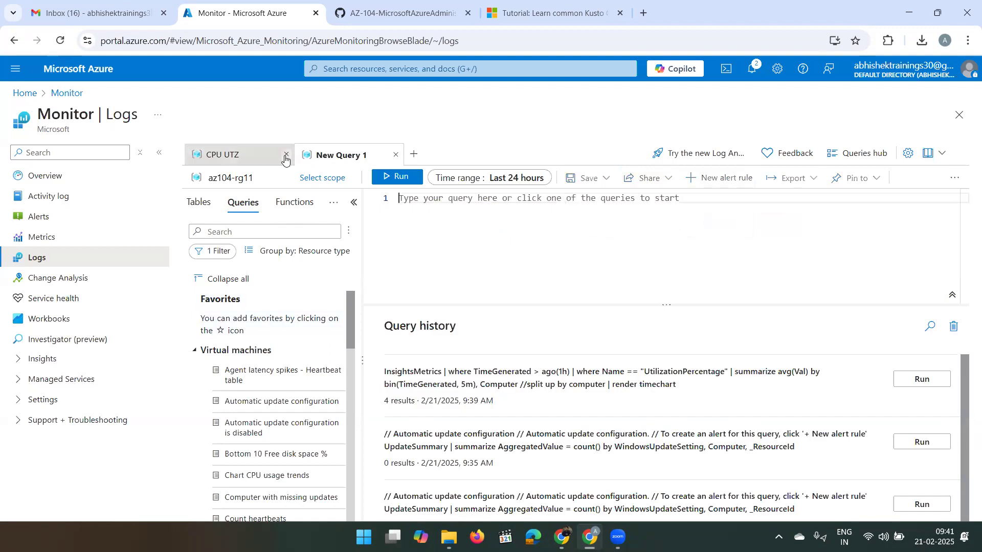
click(285, 156)
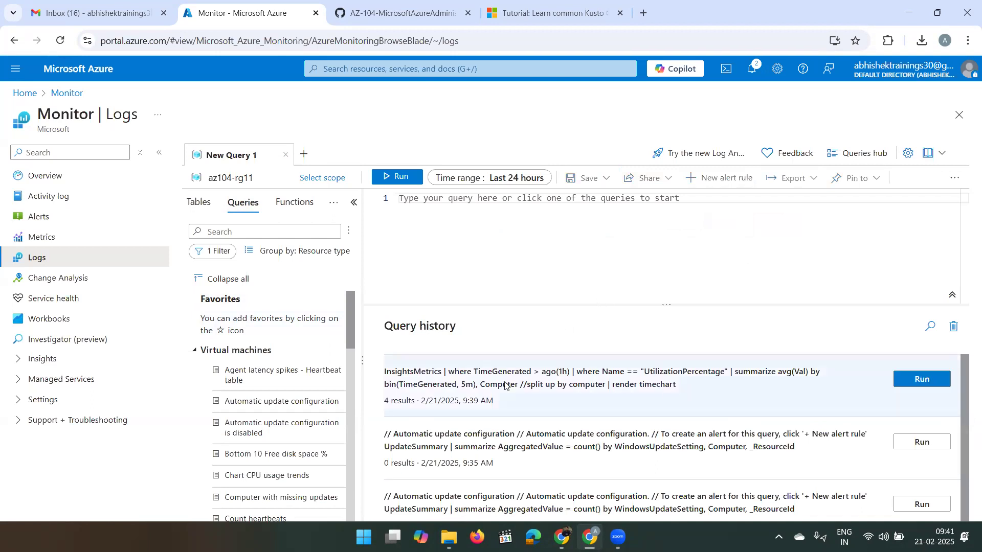
- Rerun the earlier InsightsMetrics CPU query from Query history to show its time chart
scroll(634, 402, down, 1)
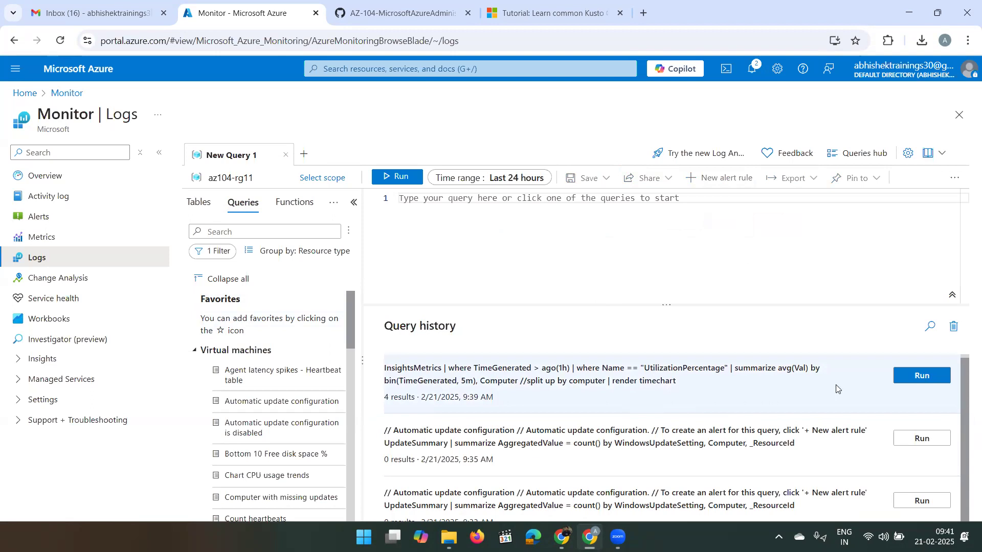
click(903, 379)
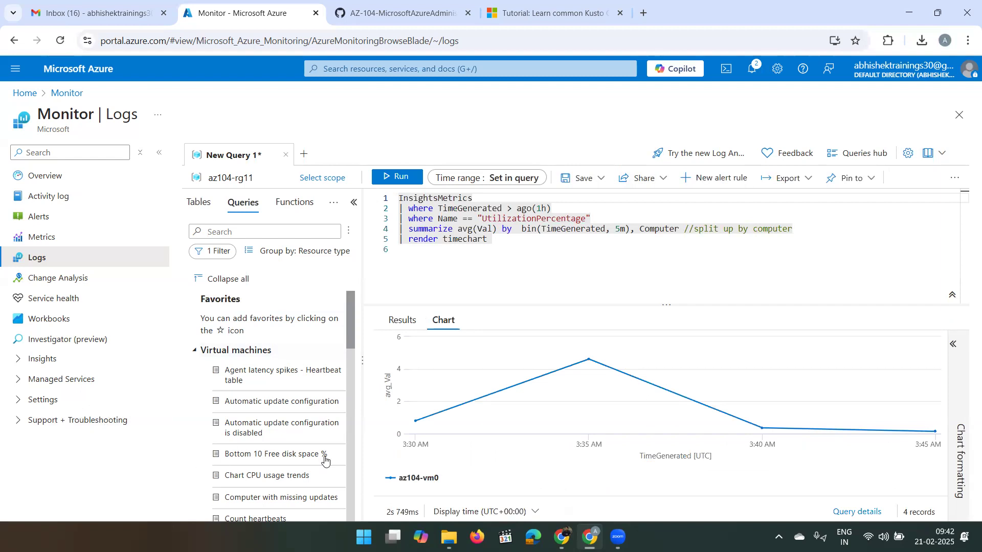
click(517, 8)
click(512, 36)
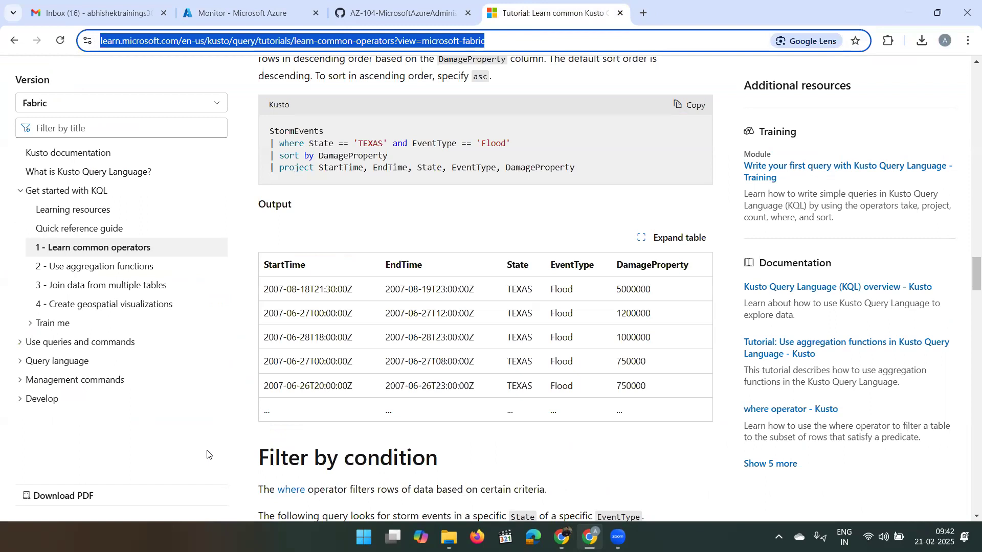
click(412, 434)
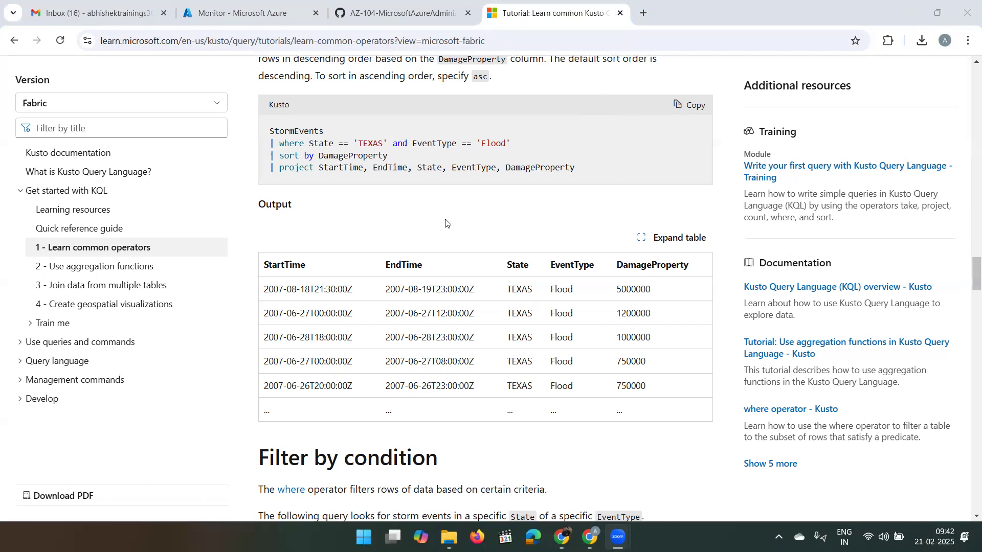
click(383, 2)
click(245, 13)
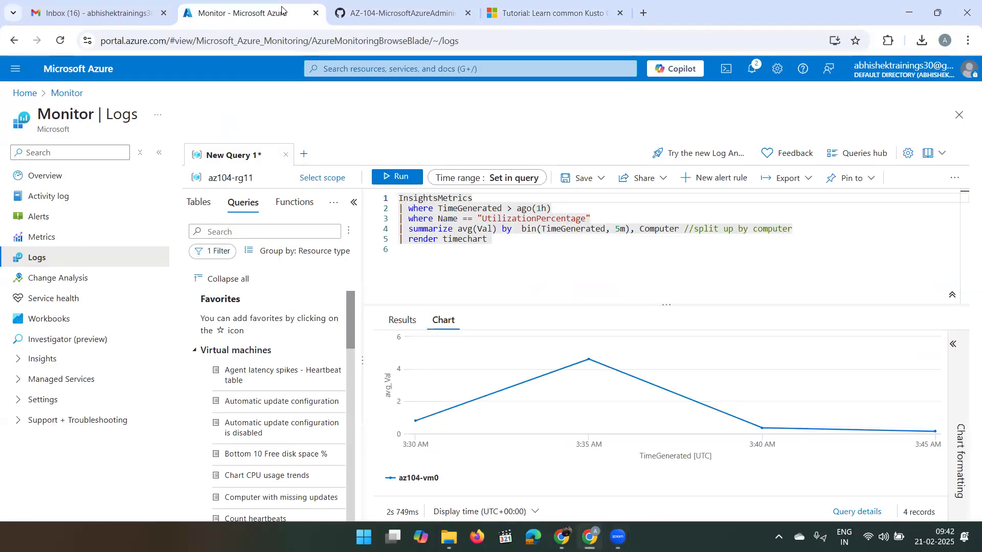